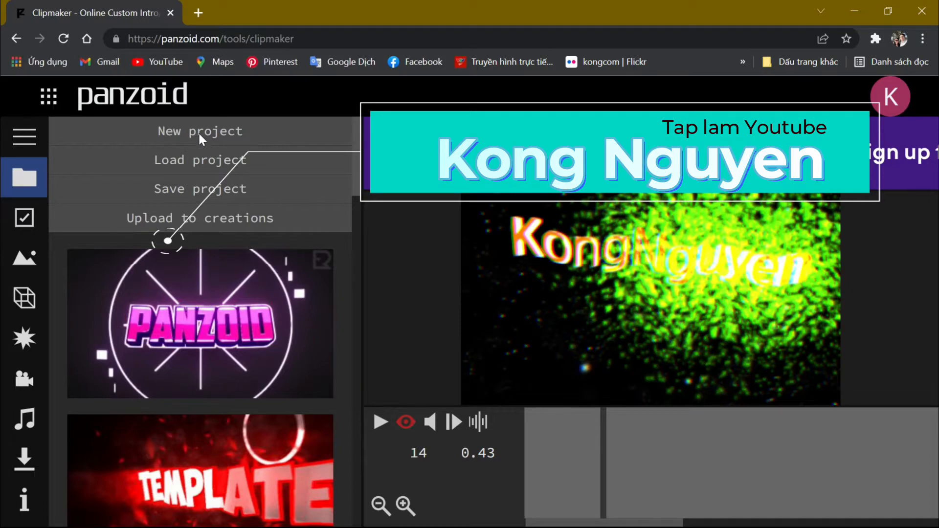
# - Start a new project, set its outdoor sky to tropical sunny day and switch the preview to the camera view
pyautogui.click(530, 124)
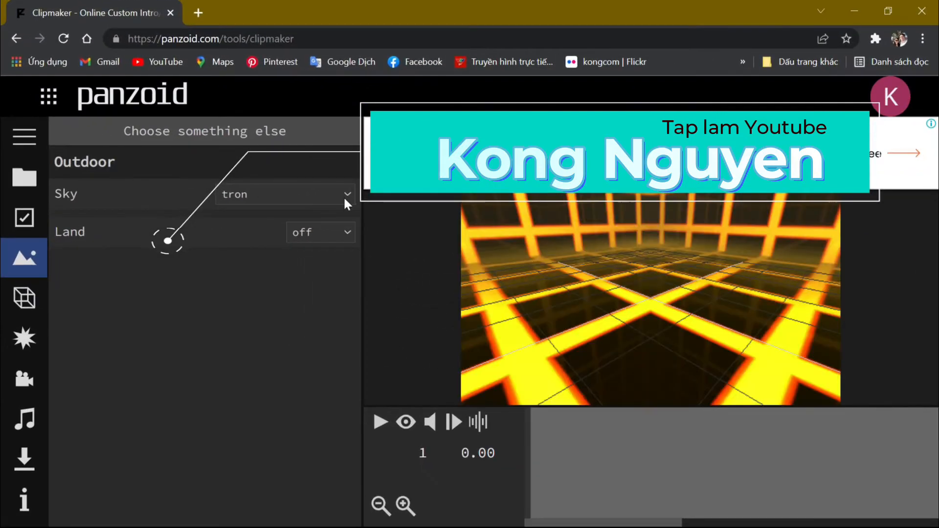
pyautogui.click(346, 199)
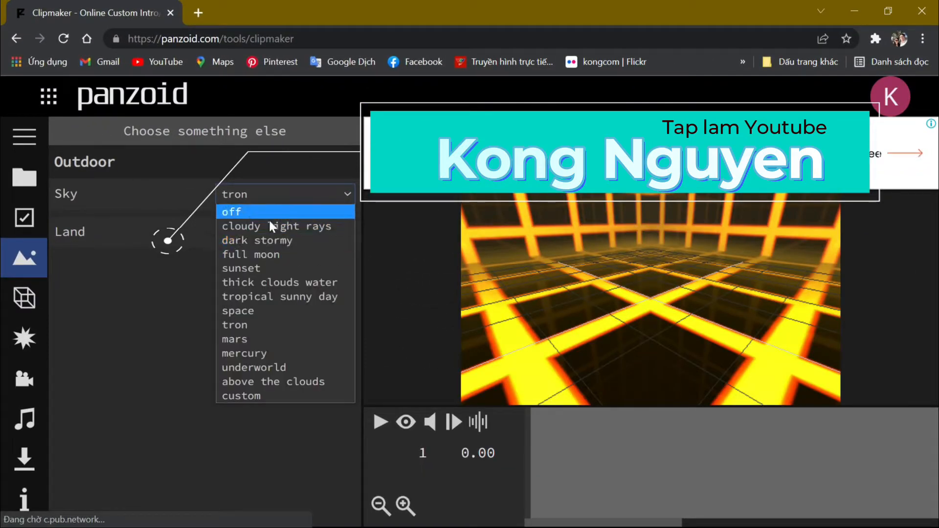
pyautogui.click(254, 296)
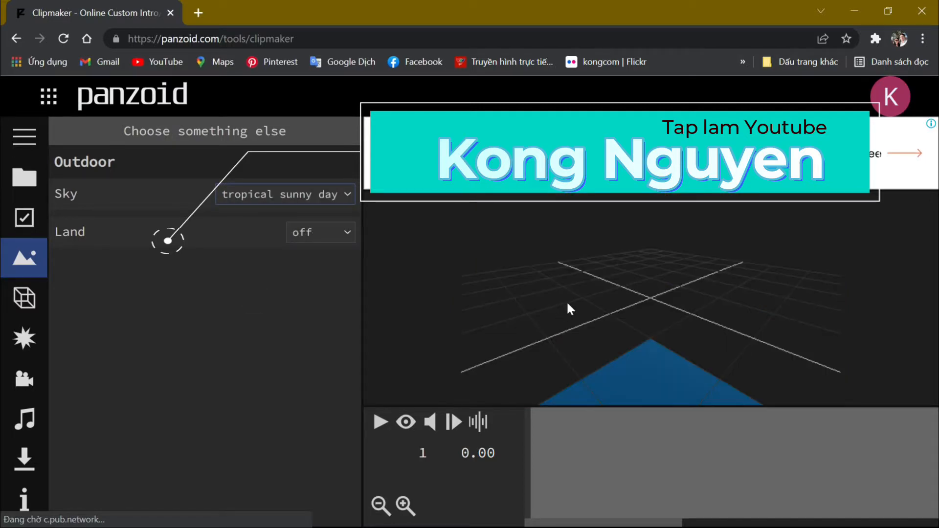
pyautogui.click(406, 429)
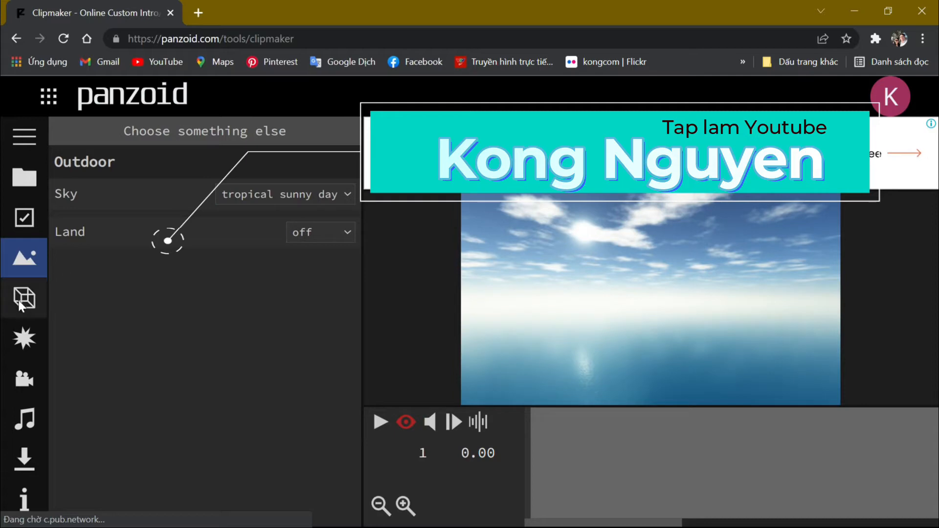
# - Try out the space, mars and mercury skies on the outdoor environment
pyautogui.click(345, 194)
pyautogui.click(244, 313)
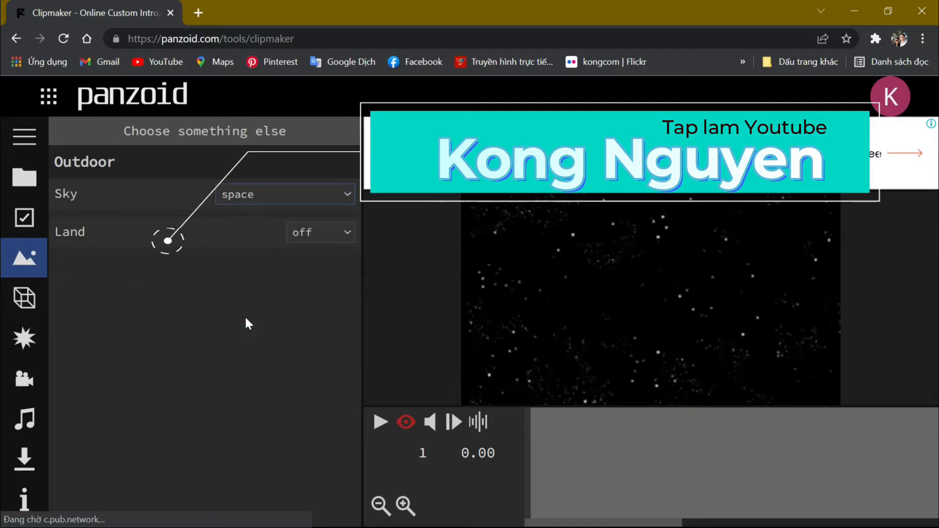
pyautogui.click(348, 193)
pyautogui.click(274, 338)
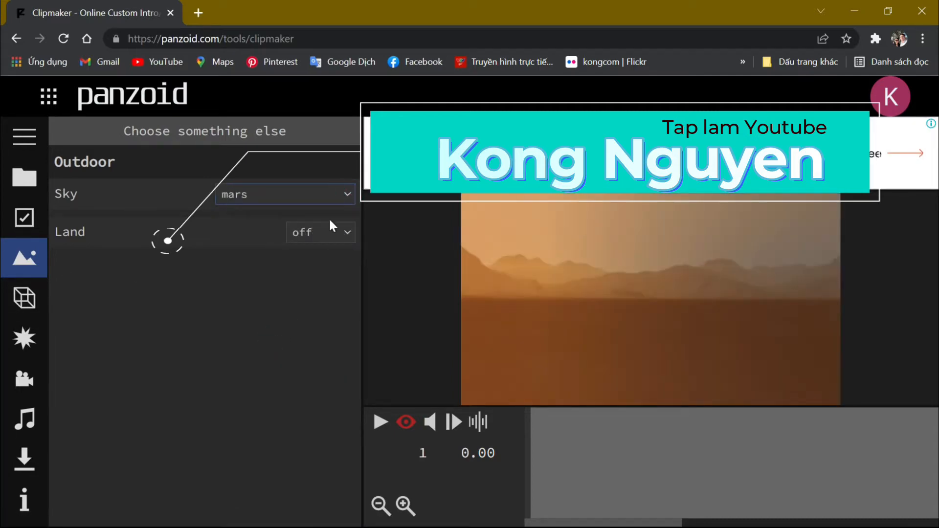
pyautogui.click(341, 195)
pyautogui.click(272, 351)
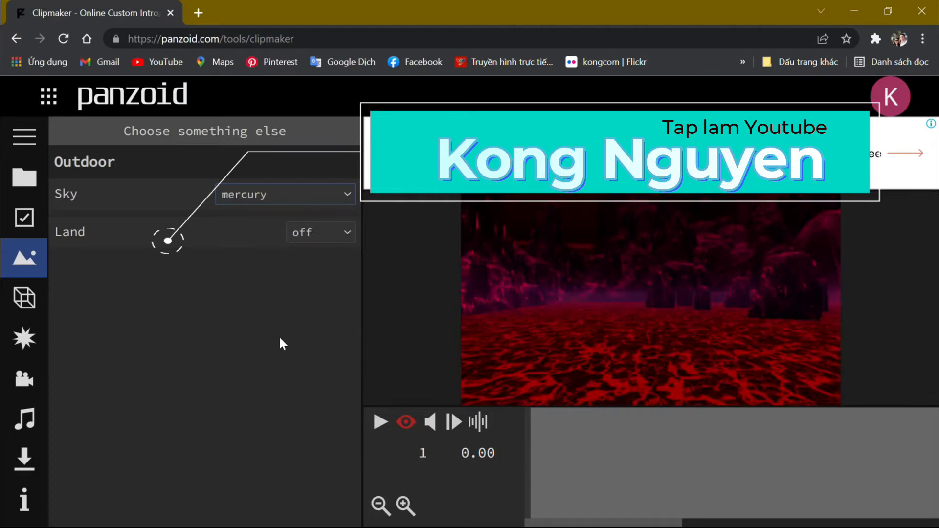
# - Set the outdoor sky to thick clouds water
pyautogui.click(347, 194)
pyautogui.click(250, 382)
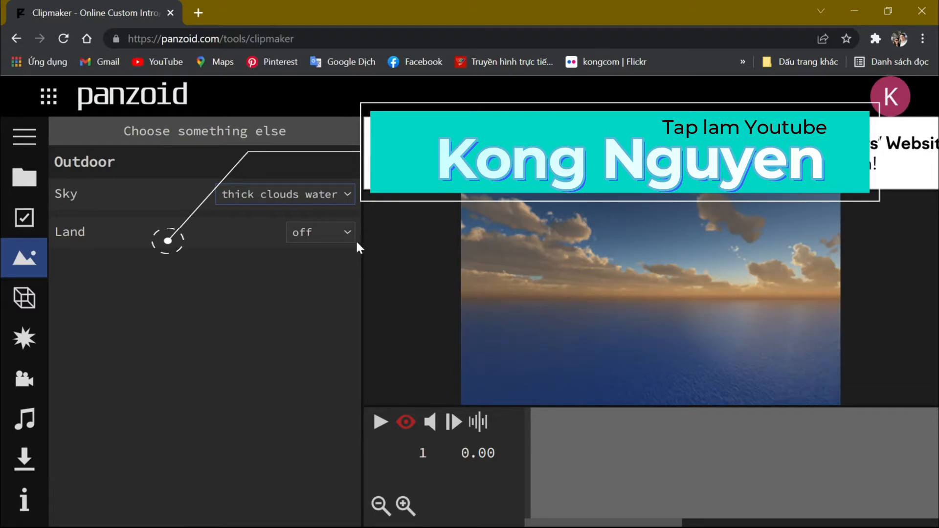
# - Add a 3D text object to the scene and replace its default wording with the creator's name
pyautogui.click(27, 298)
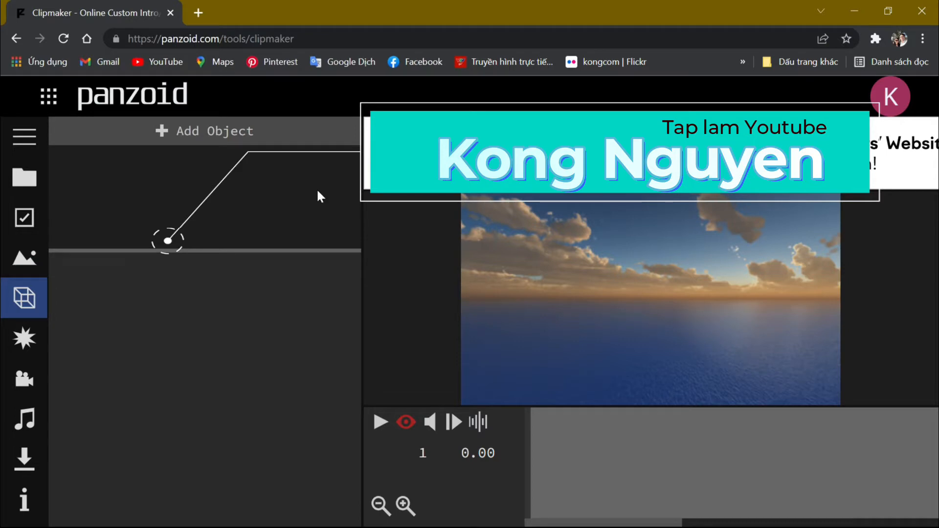
pyautogui.click(228, 135)
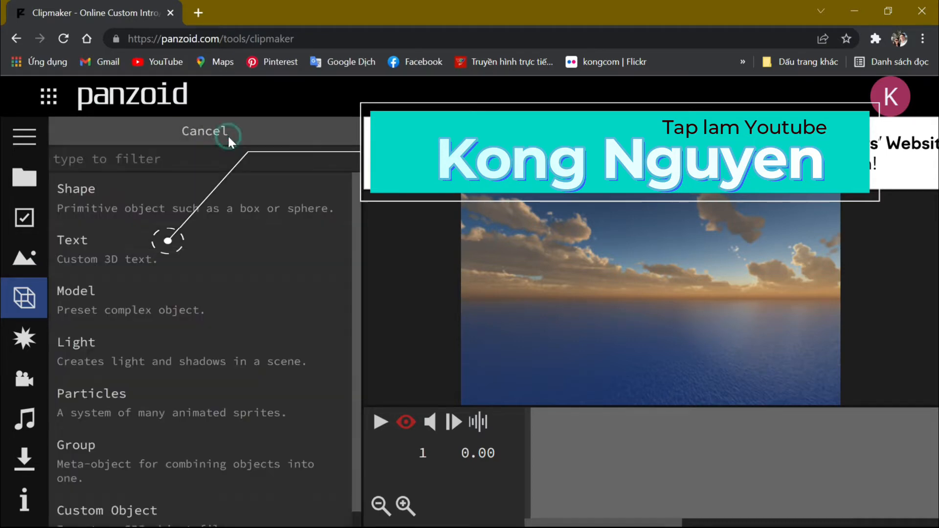
pyautogui.click(75, 251)
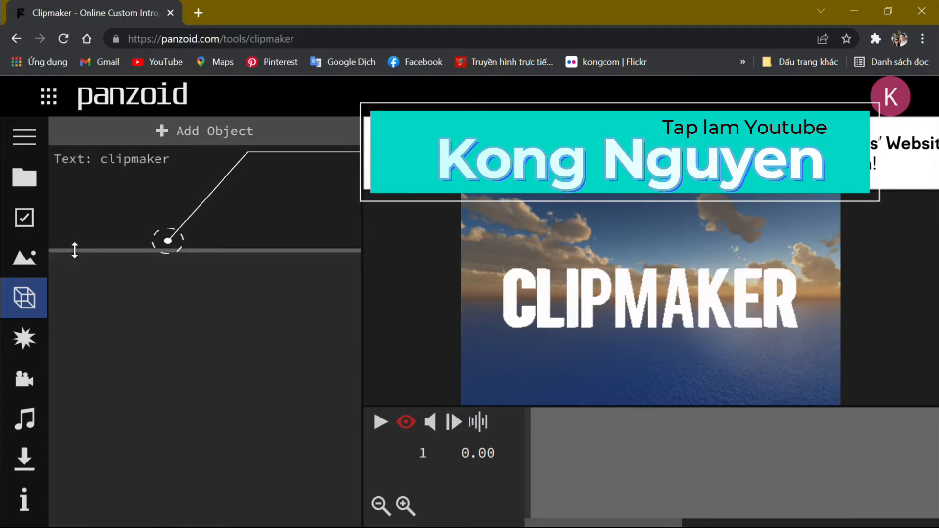
pyautogui.click(166, 167)
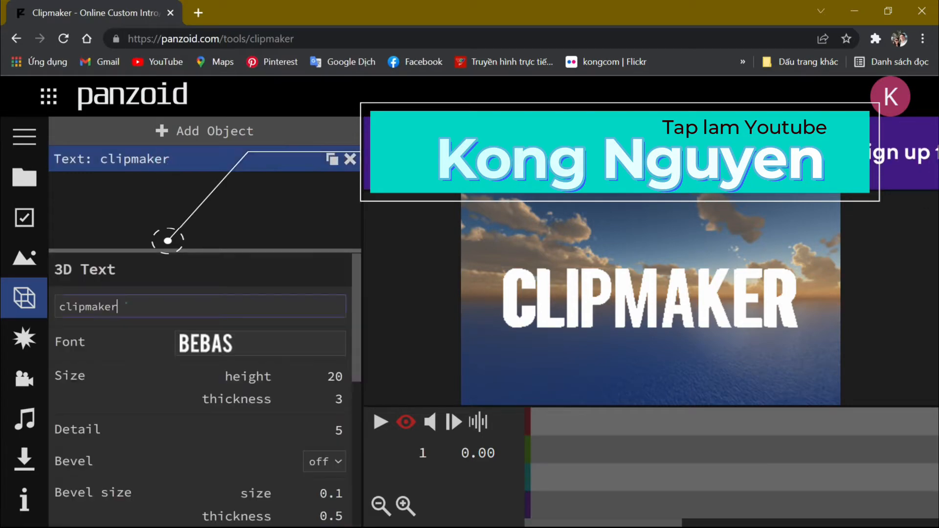
pyautogui.moveTo(119, 306); pyautogui.dragTo(43, 313)
pyautogui.write('Kong Nguyen')
pyautogui.press('Return')
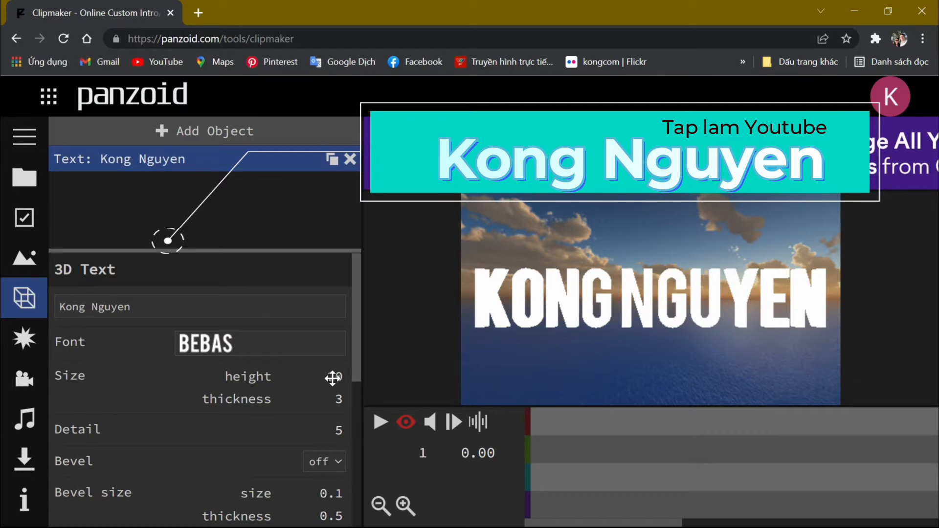
# - Set the 3D text's height to 16 and turn on its bevel with a bevel size of 0.3
pyautogui.write('16')
pyautogui.press('Return')
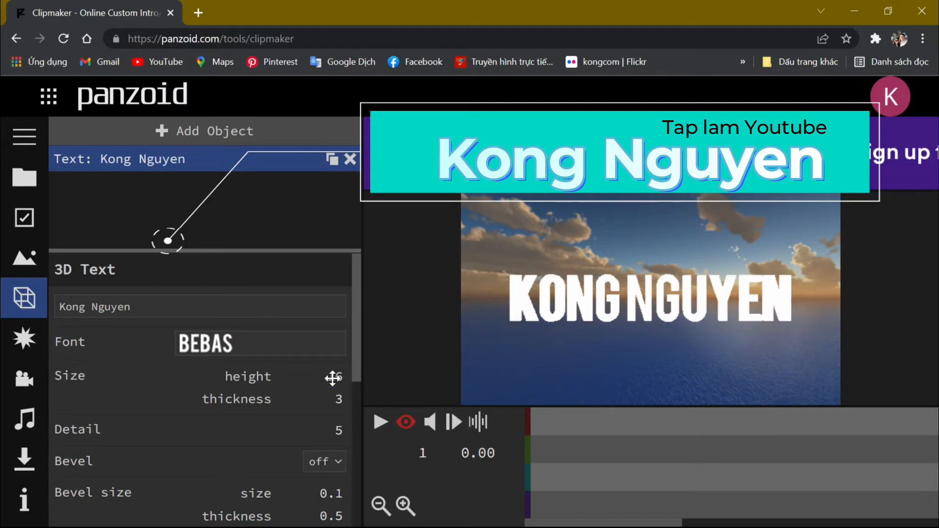
pyautogui.moveTo(354, 377); pyautogui.dragTo(354, 400)
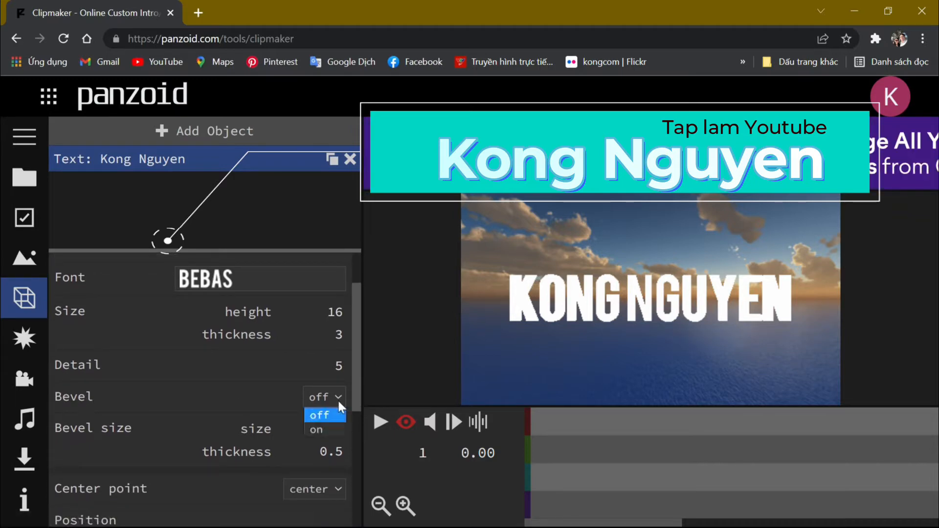
pyautogui.click(318, 429)
pyautogui.scroll(-1, 355, 401)
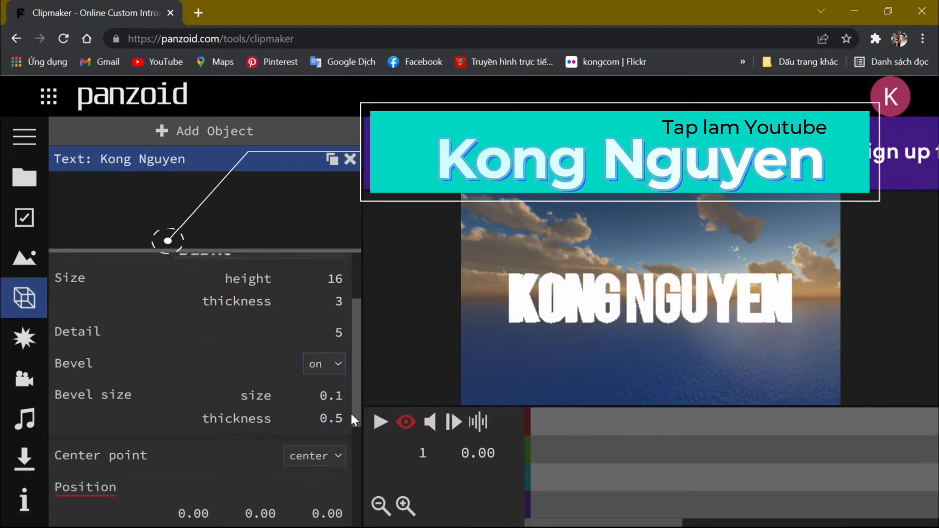
pyautogui.click(330, 380)
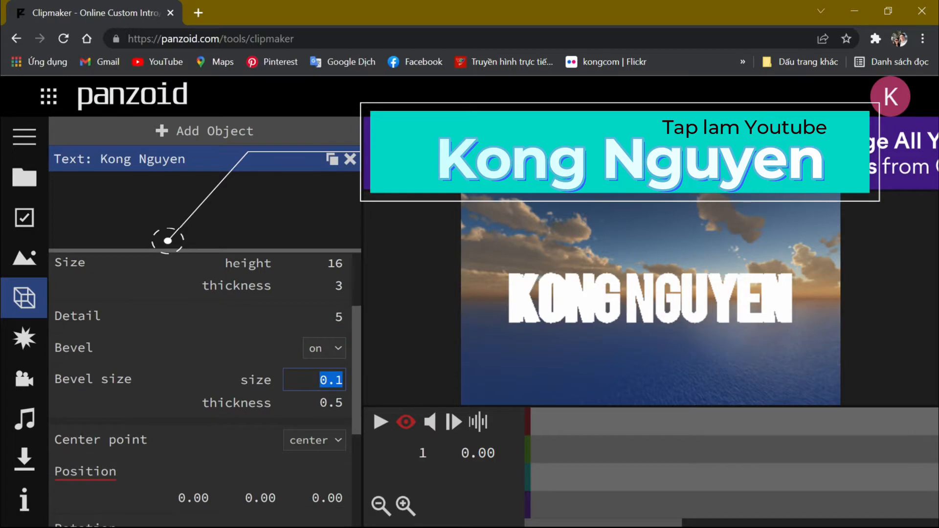
pyautogui.write('.3')
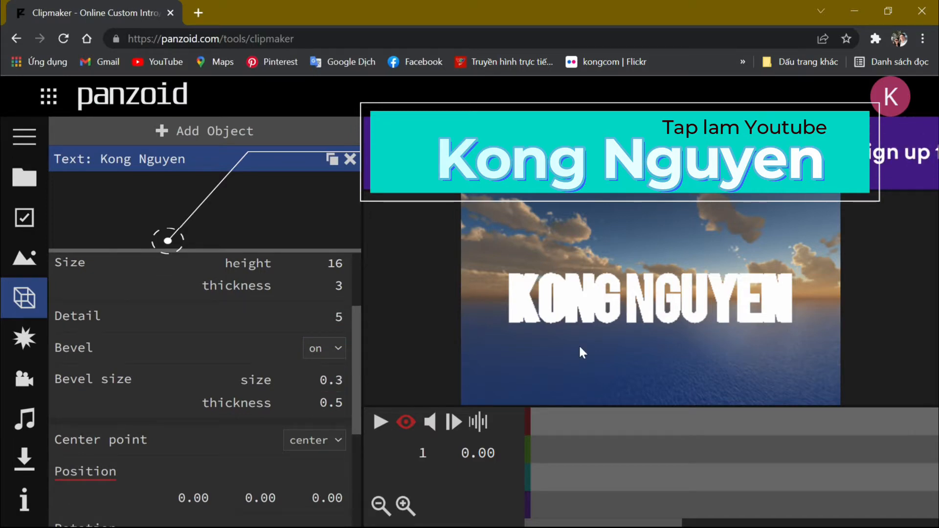
# - Inspect the beveled text from an angle outside the camera view and look through its center point options
pyautogui.click(405, 421)
pyautogui.moveTo(736, 361); pyautogui.dragTo(479, 345)
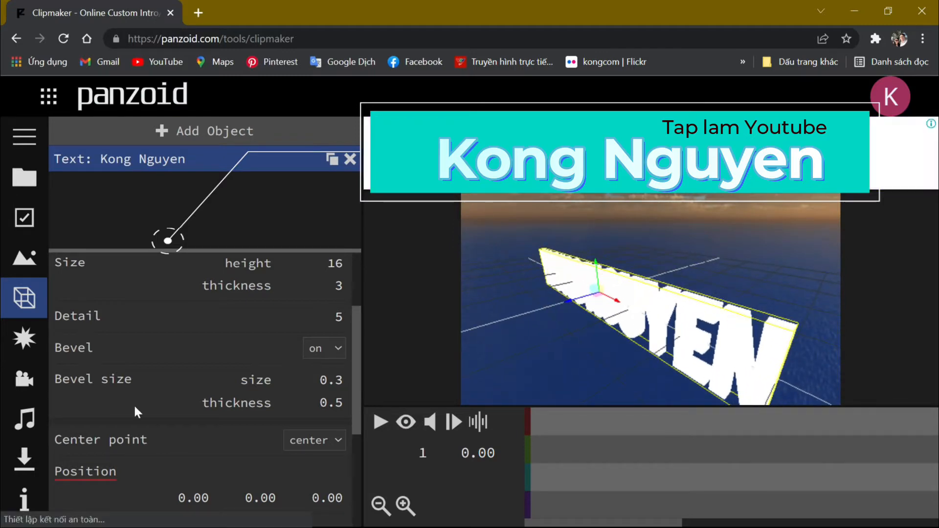
pyautogui.click(337, 440)
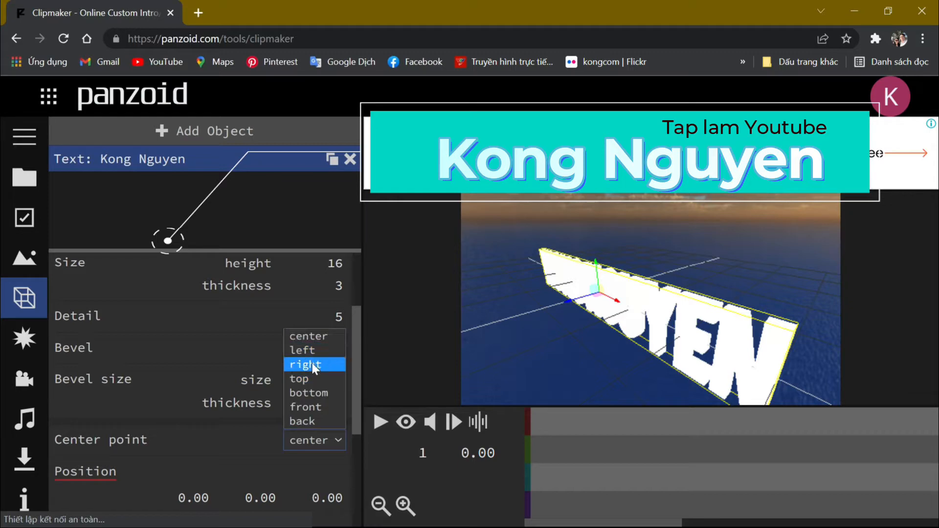
pyautogui.click(209, 448)
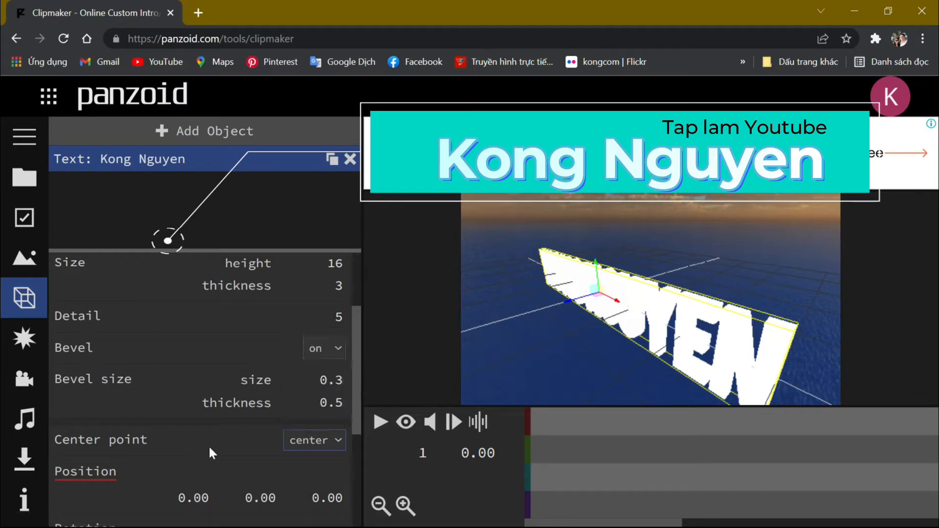
# - Open the appearance choices of the 3D text
pyautogui.moveTo(357, 388); pyautogui.dragTo(351, 463)
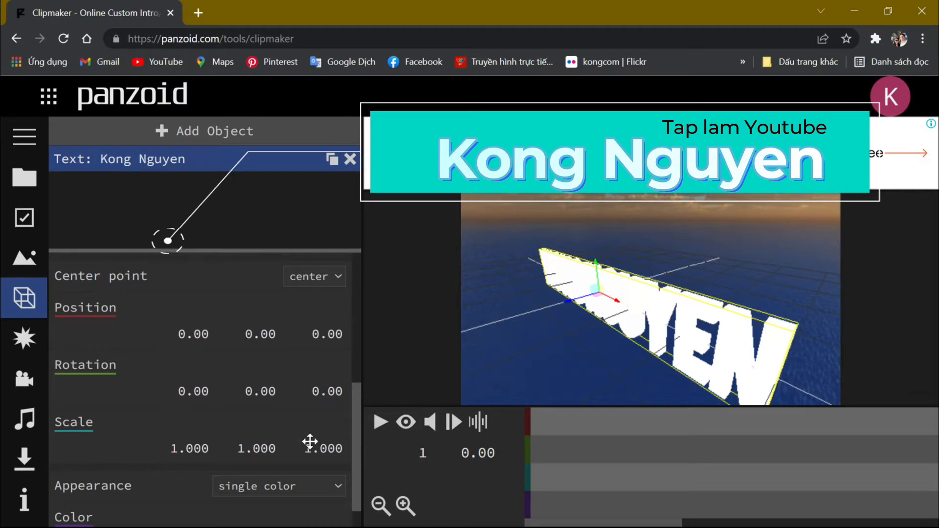
pyautogui.moveTo(357, 423); pyautogui.dragTo(352, 457)
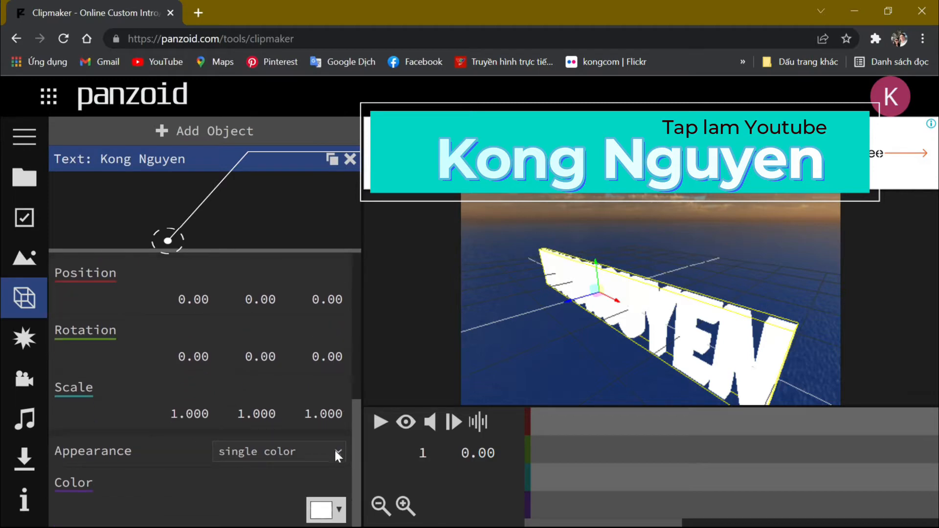
pyautogui.click(335, 451)
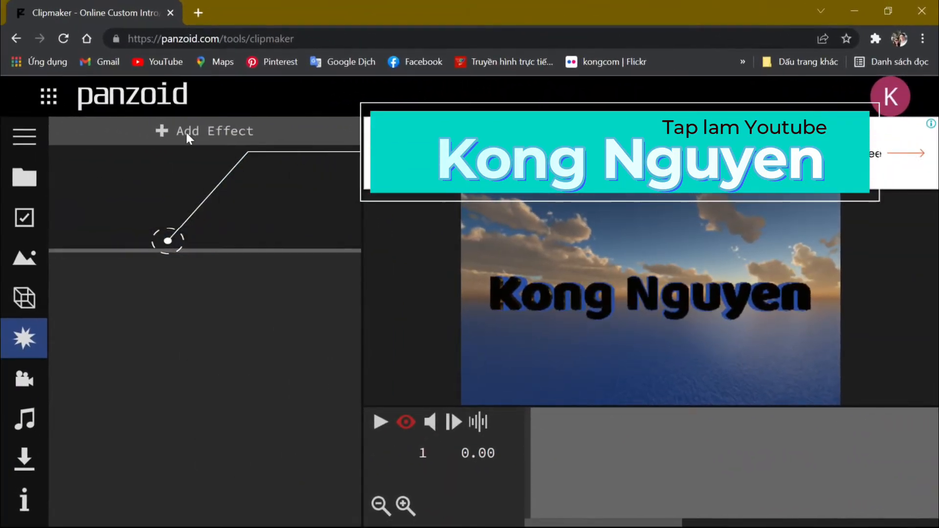
# - Add a Negative effect to the scene and compare the preview with the camera view off and on
pyautogui.click(186, 132)
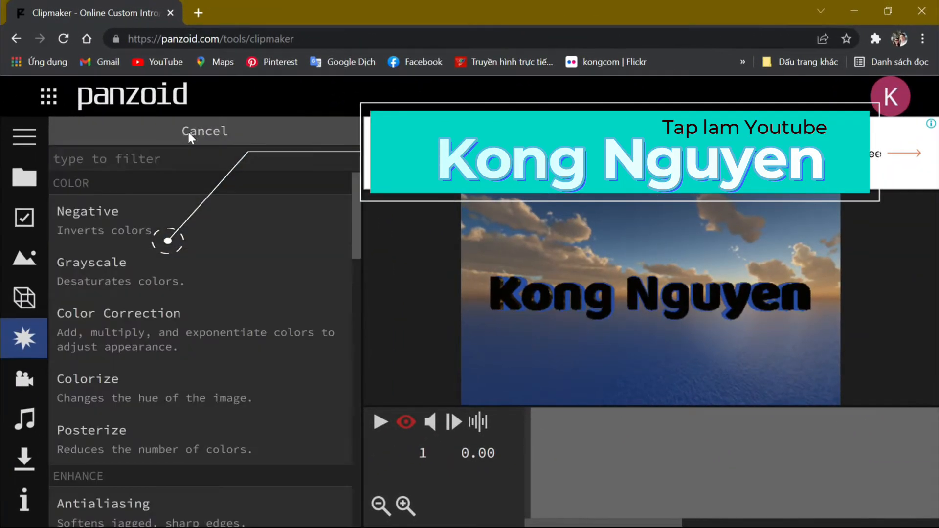
pyautogui.click(98, 215)
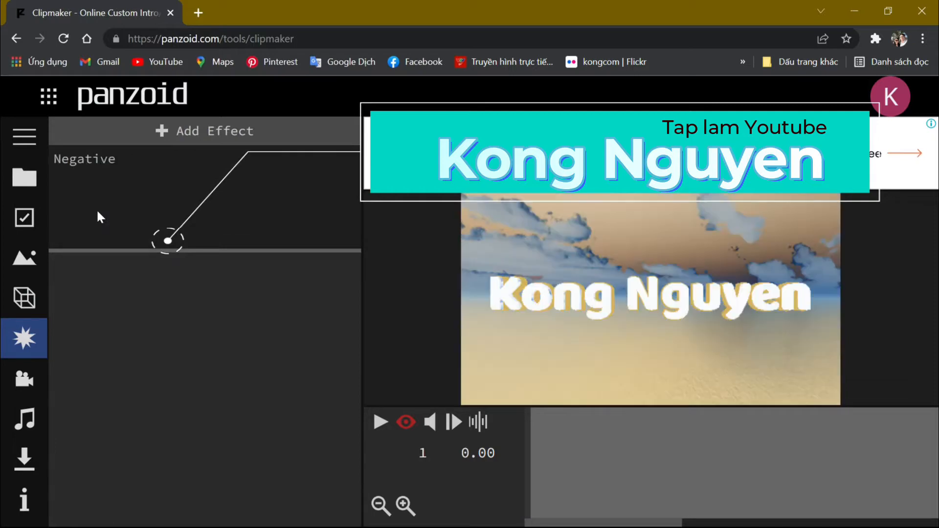
pyautogui.click(404, 424)
pyautogui.click(405, 423)
pyautogui.click(405, 423)
pyautogui.click(405, 423)
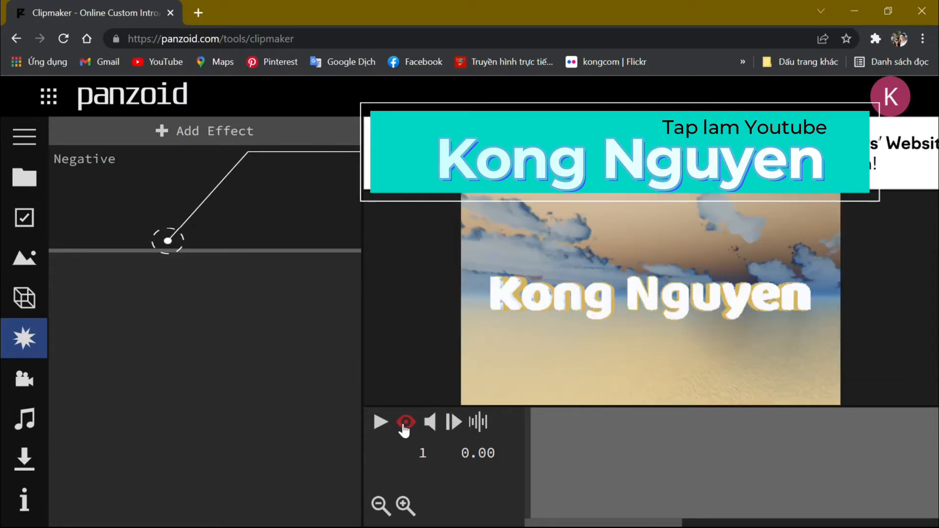
# - Turn the Negative effect off and delete it from the effects
pyautogui.click(117, 159)
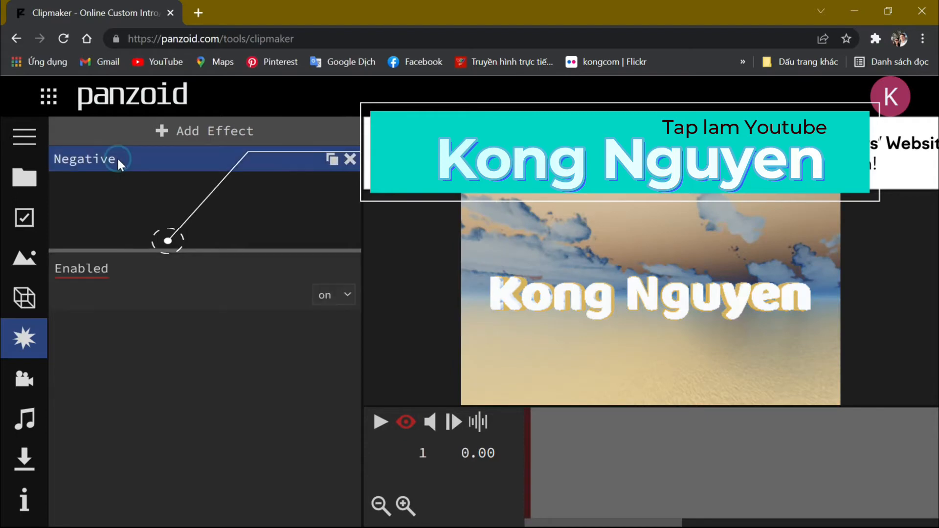
pyautogui.click(347, 296)
pyautogui.click(328, 314)
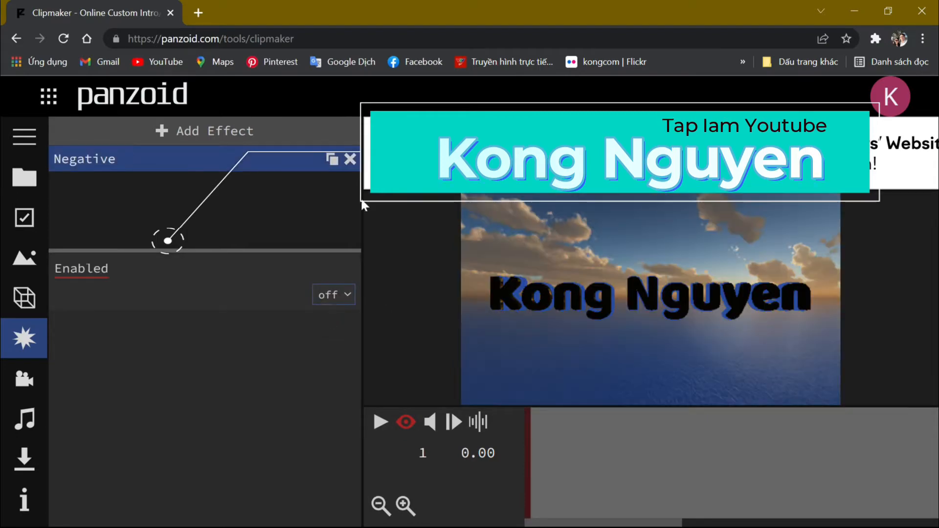
pyautogui.click(350, 160)
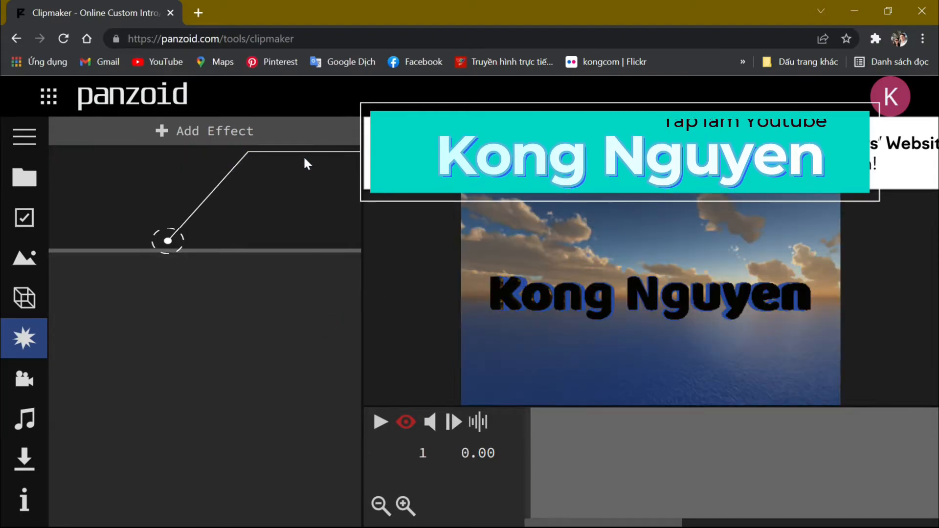
# - Add a Grayscale effect with its saturation set to 1.00 and turn the effect off
pyautogui.click(180, 131)
pyautogui.click(143, 271)
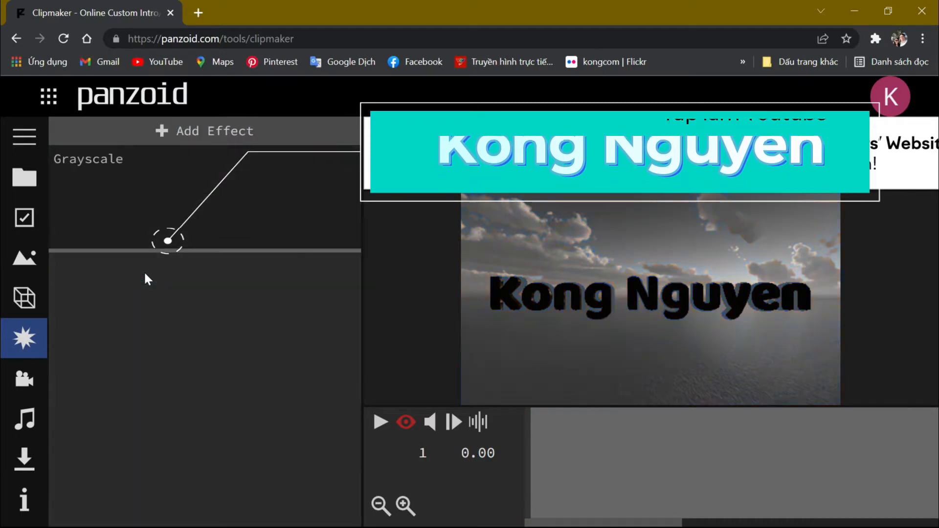
pyautogui.click(113, 160)
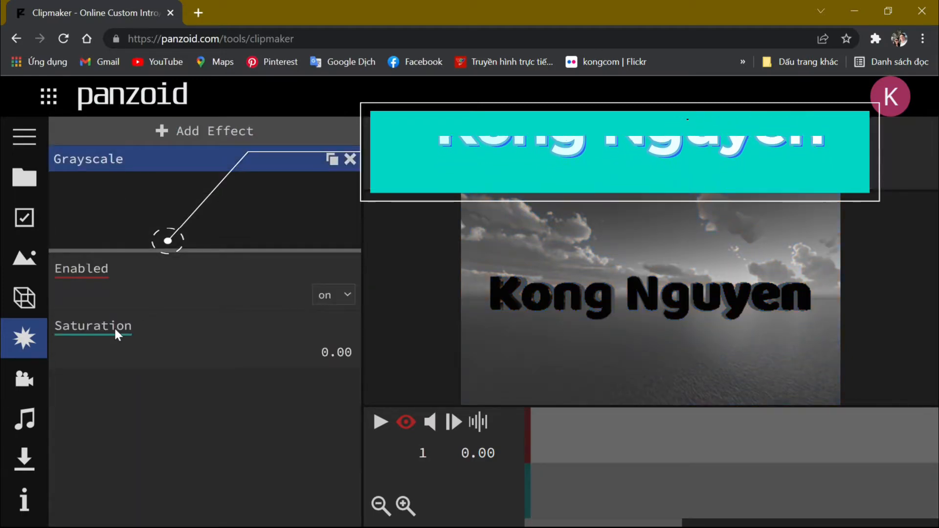
pyautogui.click(331, 360)
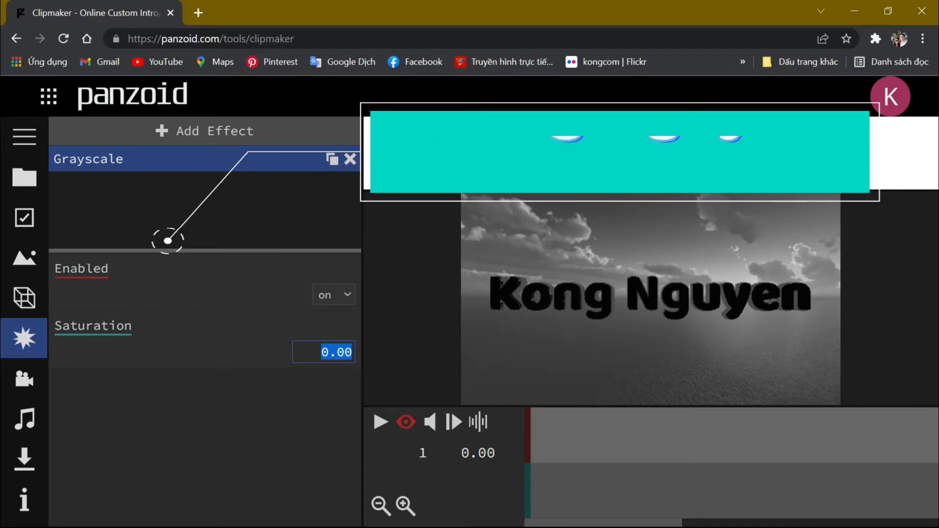
pyautogui.write('.')
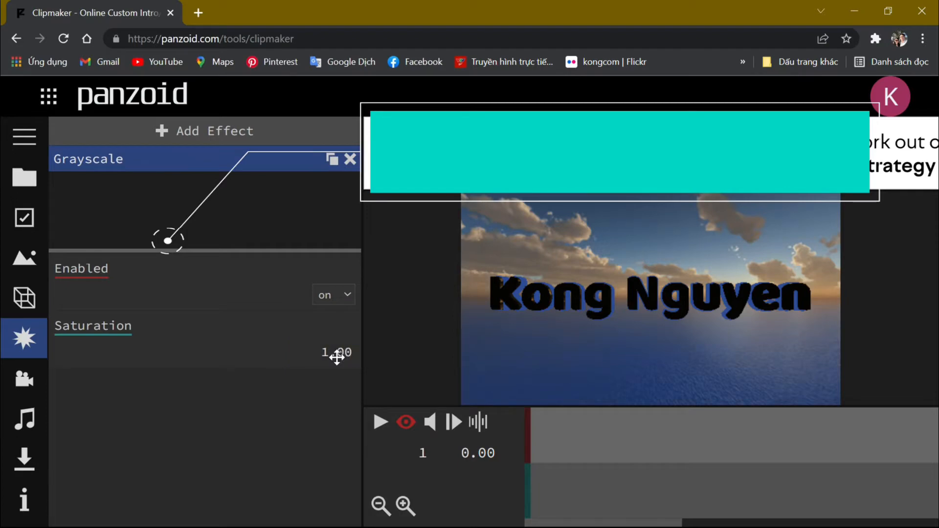
pyautogui.click(348, 296)
pyautogui.click(340, 313)
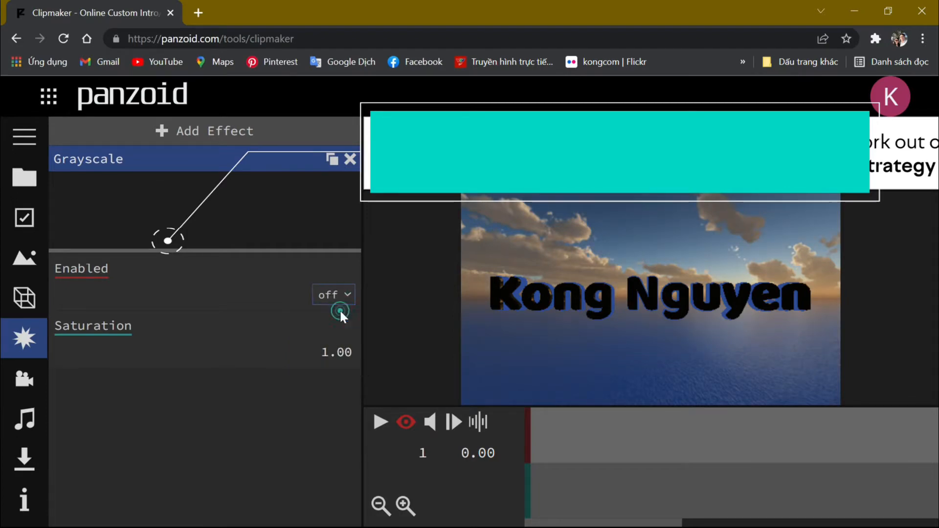
# - Delete the Grayscale effect and add a Color Correction effect to the scene
pyautogui.click(350, 159)
pyautogui.click(164, 132)
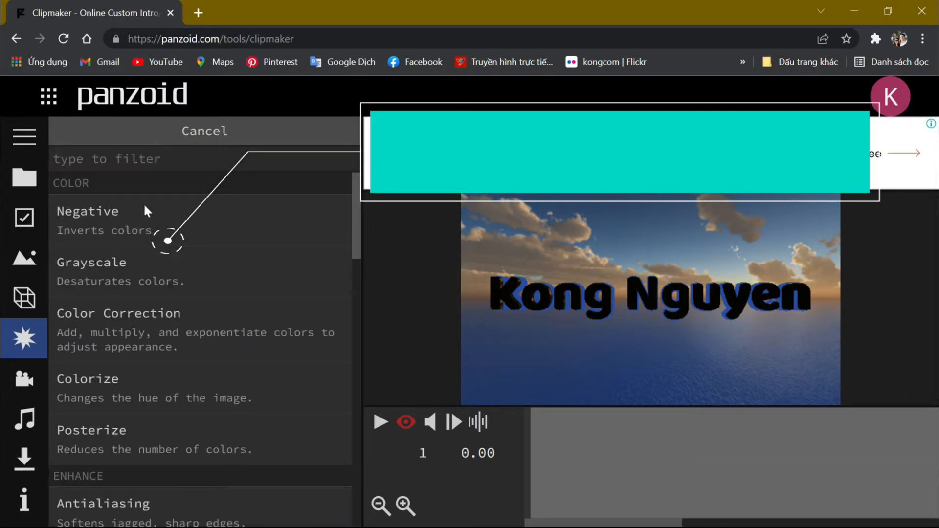
pyautogui.click(119, 316)
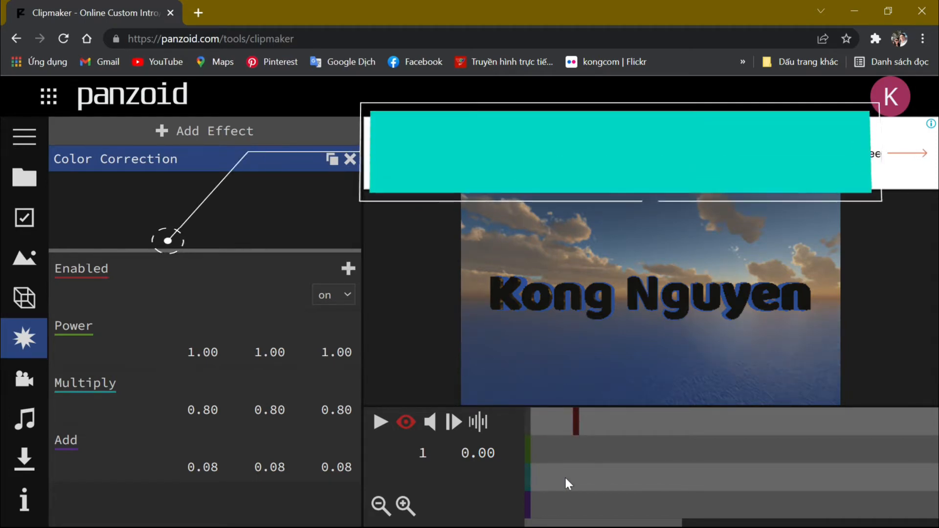
# - Spread the Color Correction keyframes to different times along the timeline and play the preview
pyautogui.moveTo(528, 477); pyautogui.dragTo(655, 476)
pyautogui.moveTo(529, 503); pyautogui.dragTo(775, 505)
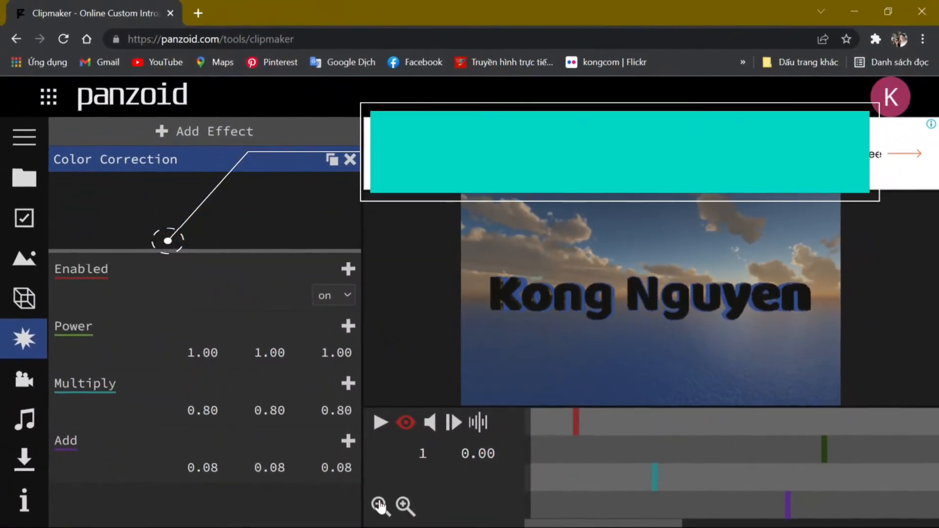
pyautogui.click(379, 505)
pyautogui.click(381, 422)
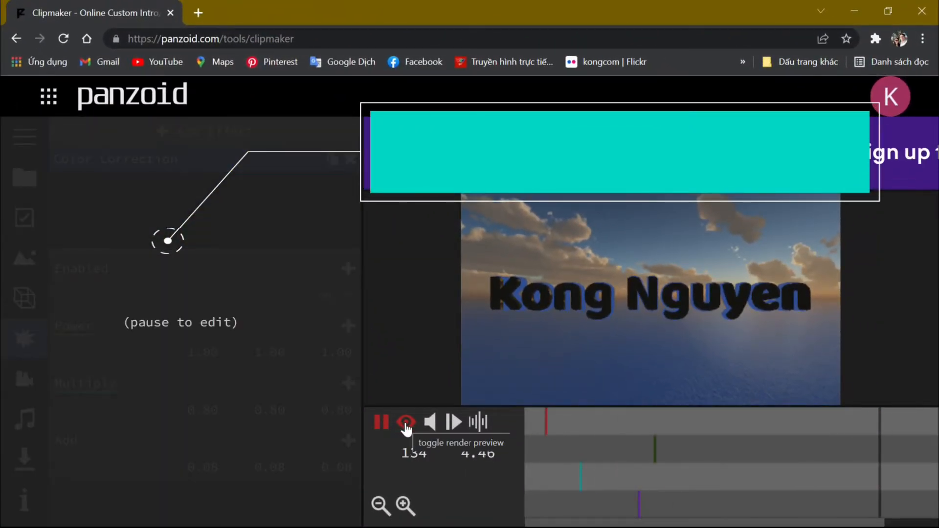
pyautogui.click(381, 423)
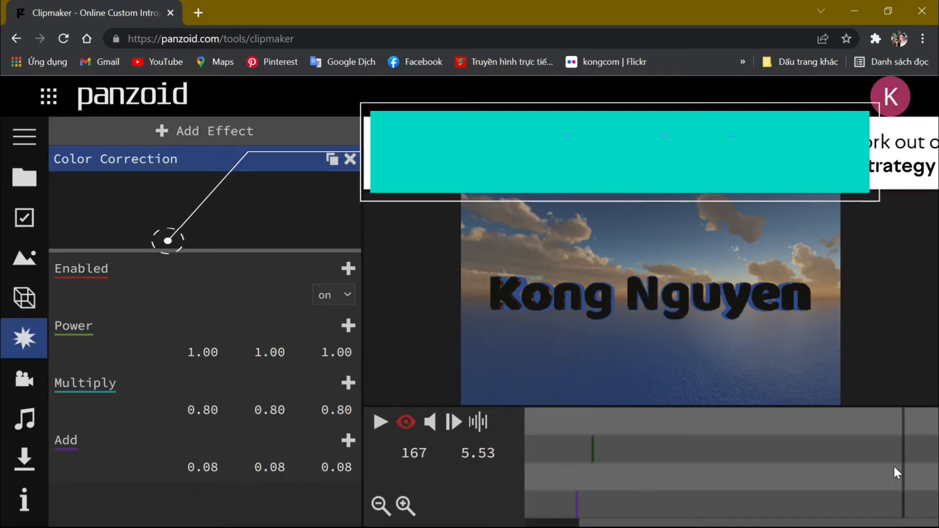
# - Move the Color Correction Enabled and Power keyframes toward the timeline's end and the Add keyframe near its start, checking the result in playback
pyautogui.moveTo(904, 454); pyautogui.dragTo(636, 455)
pyautogui.click(381, 505)
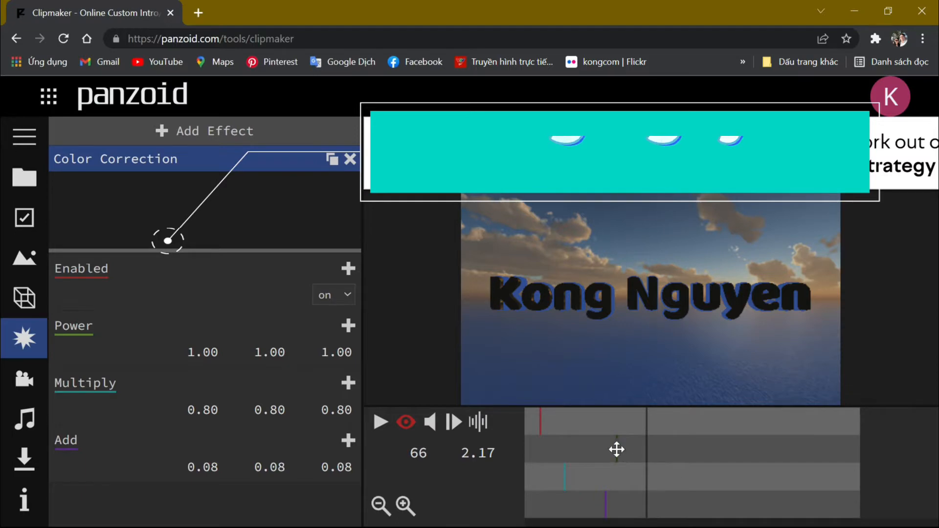
pyautogui.moveTo(540, 424); pyautogui.dragTo(758, 425)
pyautogui.moveTo(567, 477); pyautogui.dragTo(667, 487)
pyautogui.moveTo(606, 501); pyautogui.dragTo(563, 503)
pyautogui.click(380, 423)
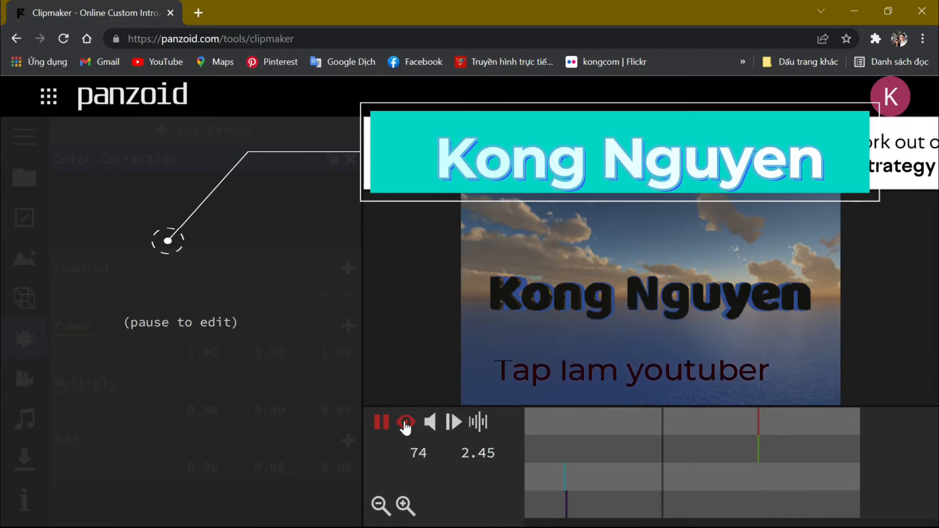
pyautogui.click(381, 421)
# - Set the Color Correction Power values to 0.50, 1.00 and 2.00 and play the preview
pyautogui.click(198, 352)
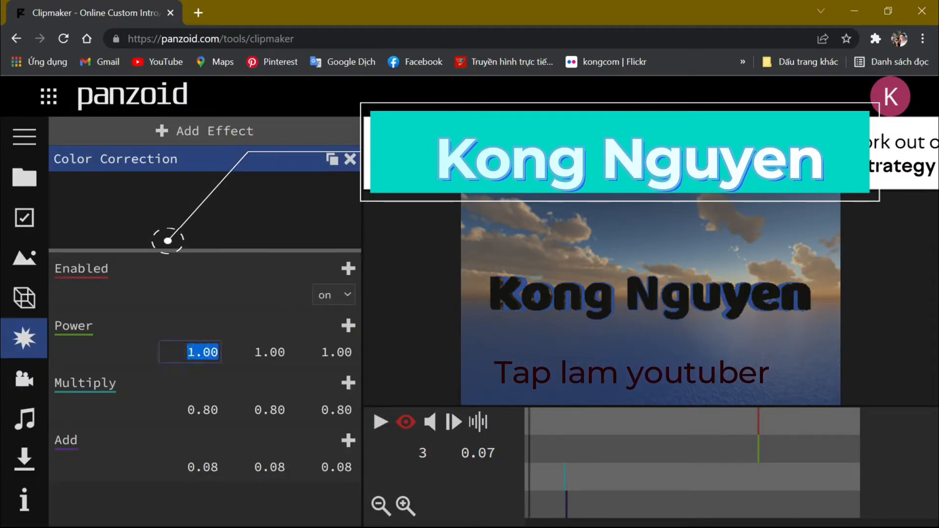
pyautogui.write('.5')
pyautogui.press('Return')
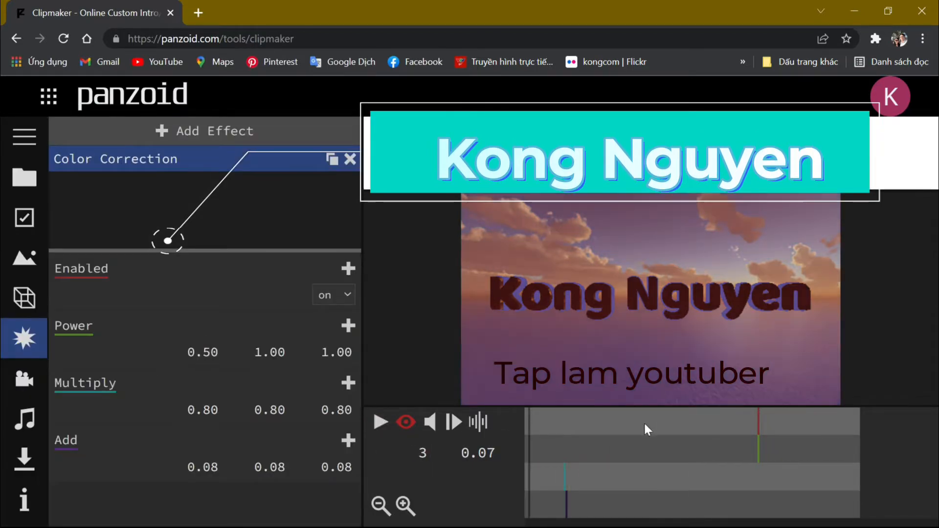
pyautogui.click(381, 422)
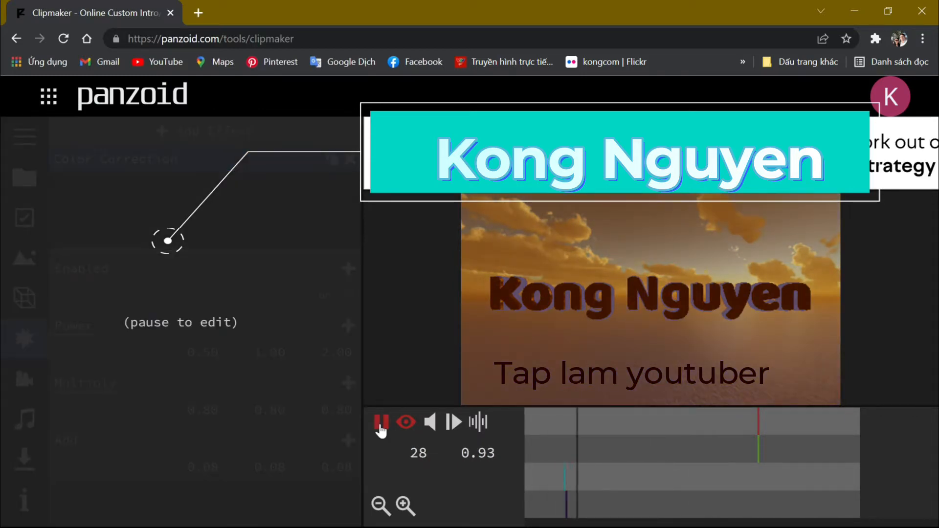
pyautogui.click(381, 424)
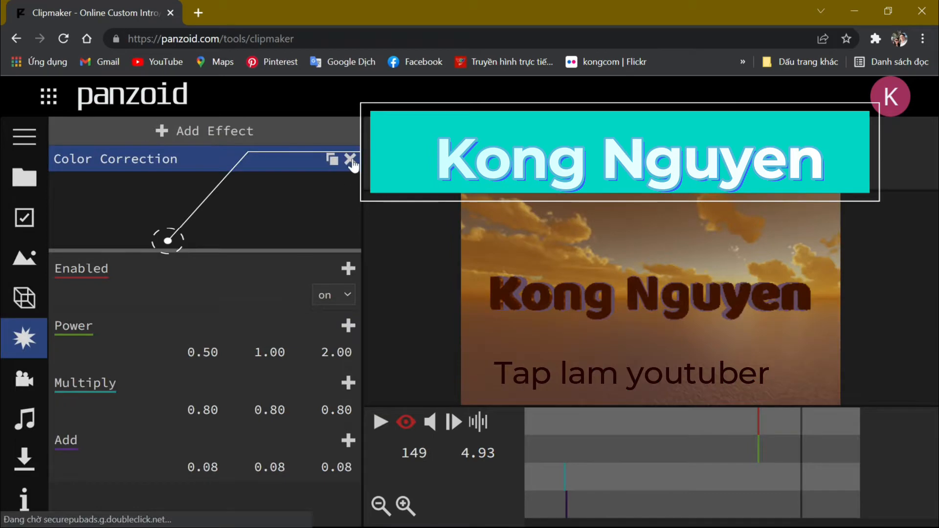
# - Replace the Color Correction effect with a Posterize effect and play the preview
pyautogui.click(350, 160)
pyautogui.click(101, 430)
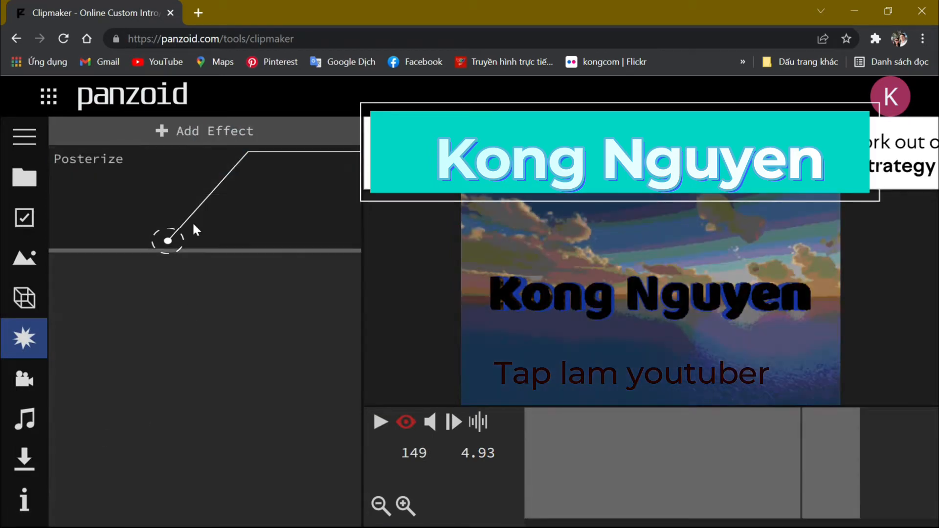
pyautogui.click(379, 422)
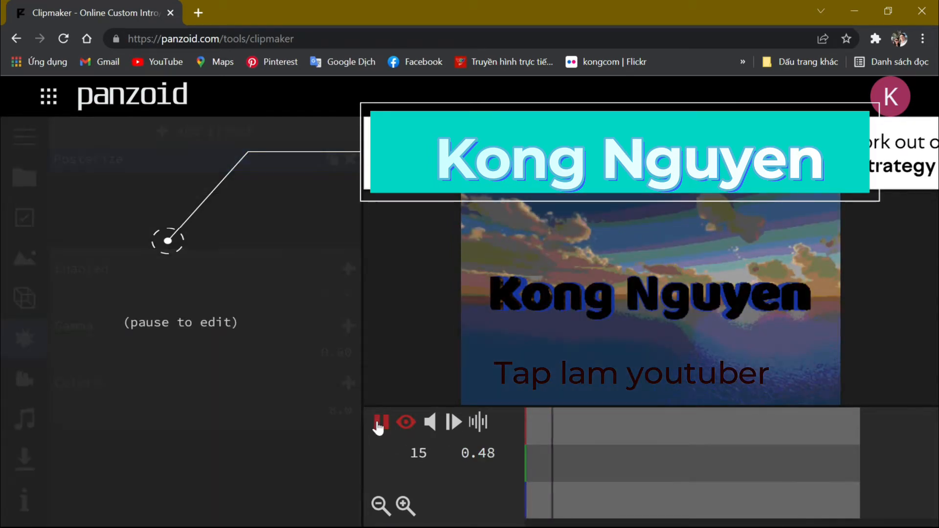
pyautogui.click(379, 422)
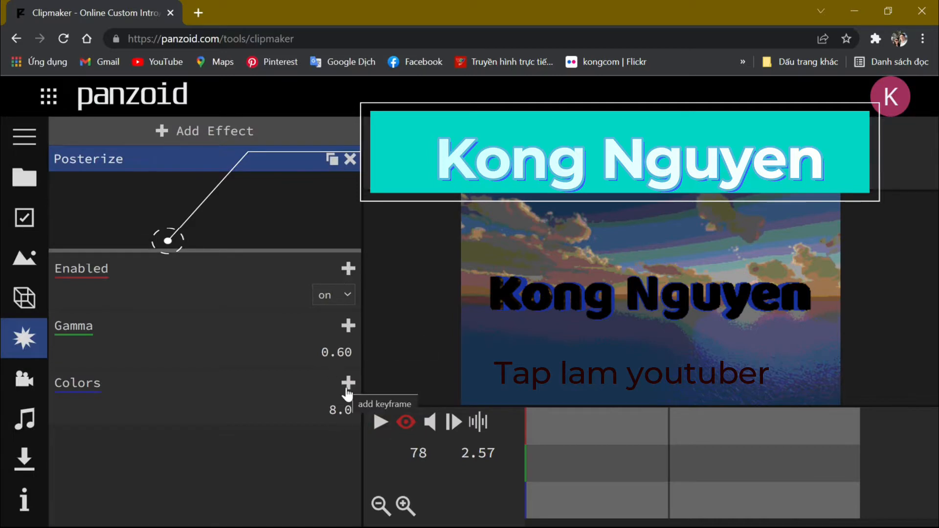
# - Replace the Posterize effect with an Antialiasing effect and play the preview
pyautogui.click(350, 159)
pyautogui.click(273, 134)
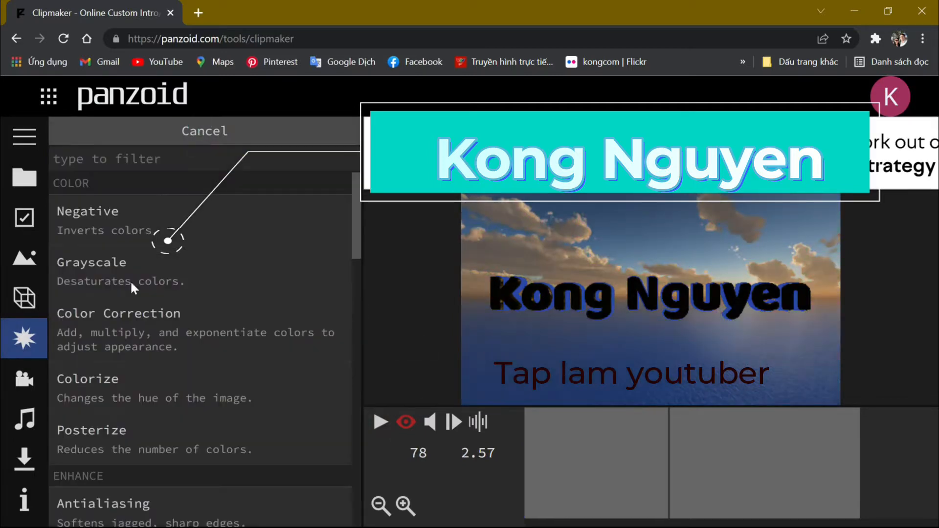
pyautogui.scroll(-4, 106, 435)
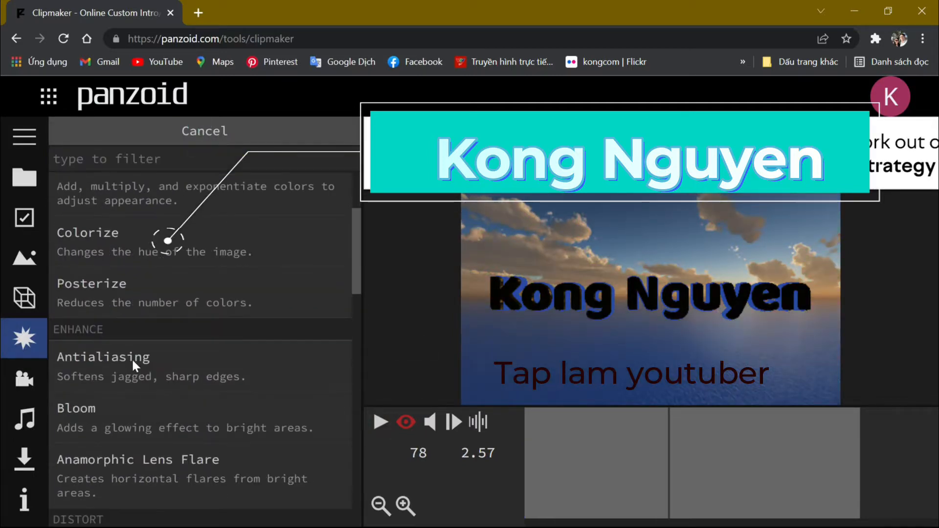
pyautogui.click(131, 358)
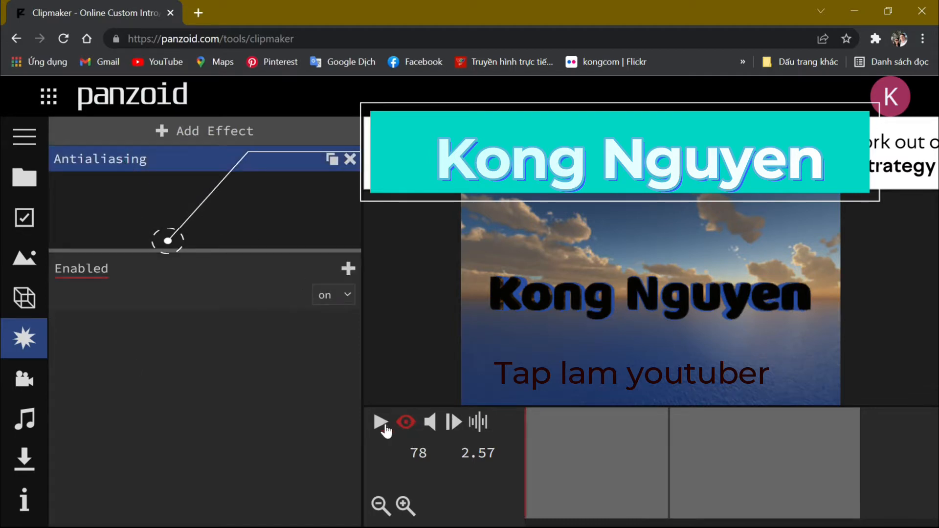
pyautogui.click(379, 421)
pyautogui.click(377, 422)
# - Replace the Antialiasing effect with a Fisheye effect and play the preview
pyautogui.click(350, 159)
pyautogui.click(247, 136)
pyautogui.scroll(-4, 220, 391)
pyautogui.scroll(-4, 224, 386)
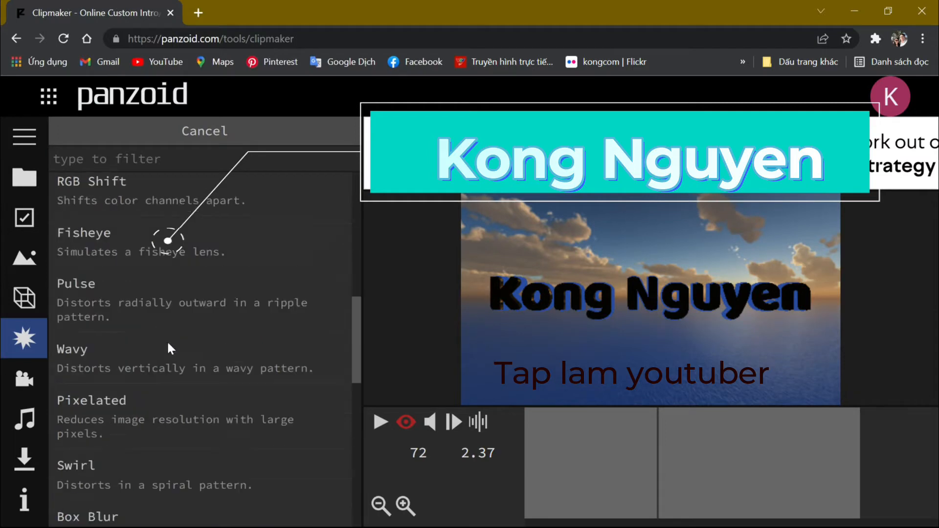
pyautogui.click(105, 242)
pyautogui.click(381, 423)
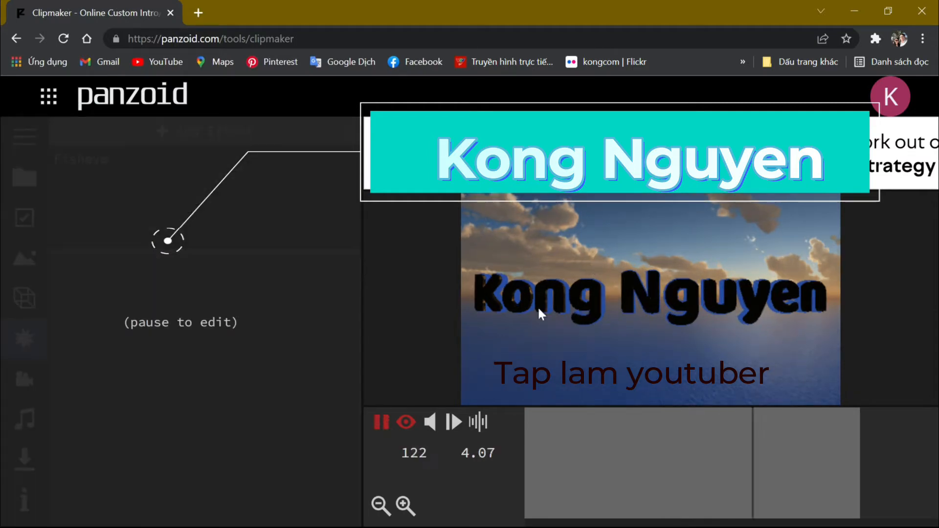
# - Set the Fisheye amount to 50 and play the clip to check the distortion
pyautogui.click(107, 172)
pyautogui.click(103, 164)
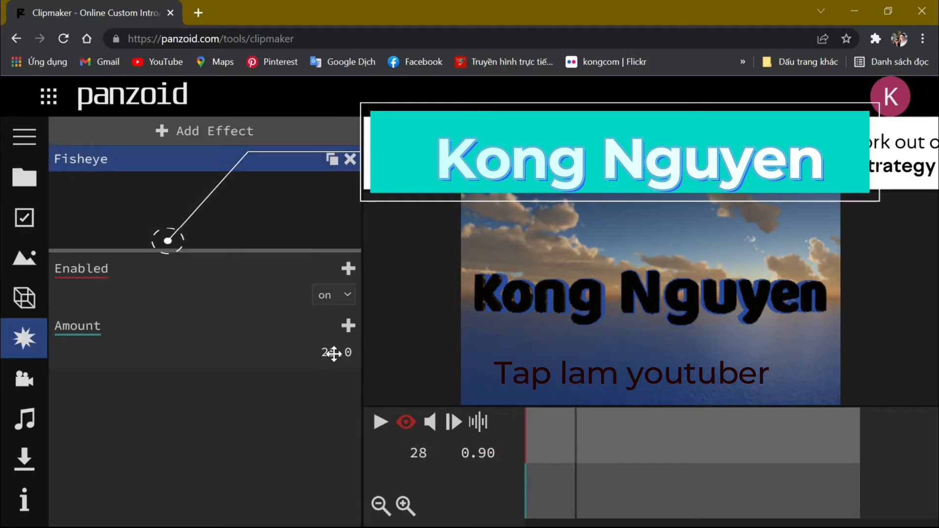
pyautogui.write('50')
pyautogui.press('Return')
pyautogui.click(380, 423)
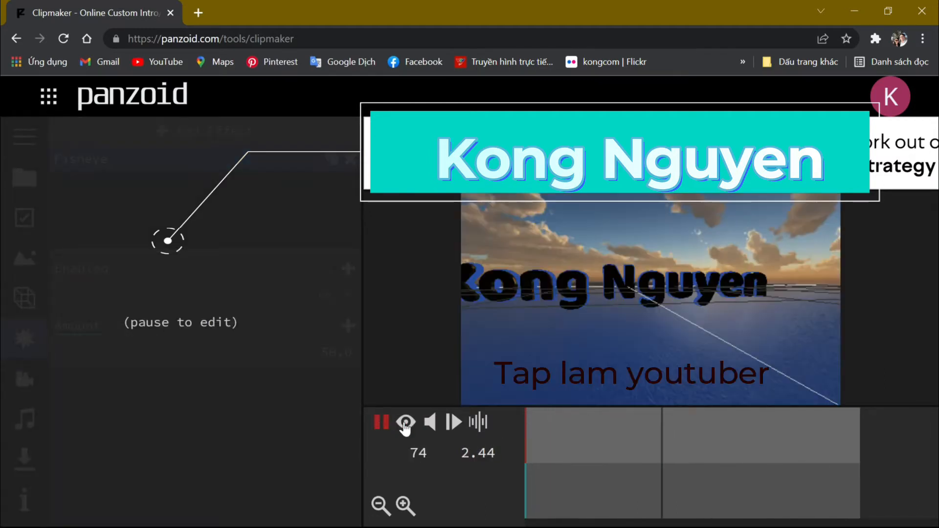
pyautogui.click(381, 422)
# - Set the Fisheye amount to 15 and turn the render preview back on
pyautogui.click(332, 352)
pyautogui.write('15')
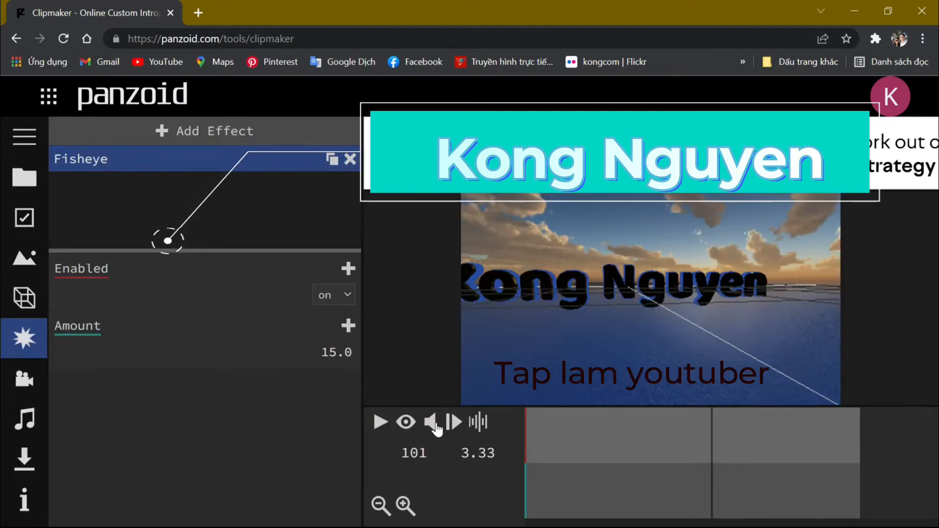
pyautogui.click(406, 422)
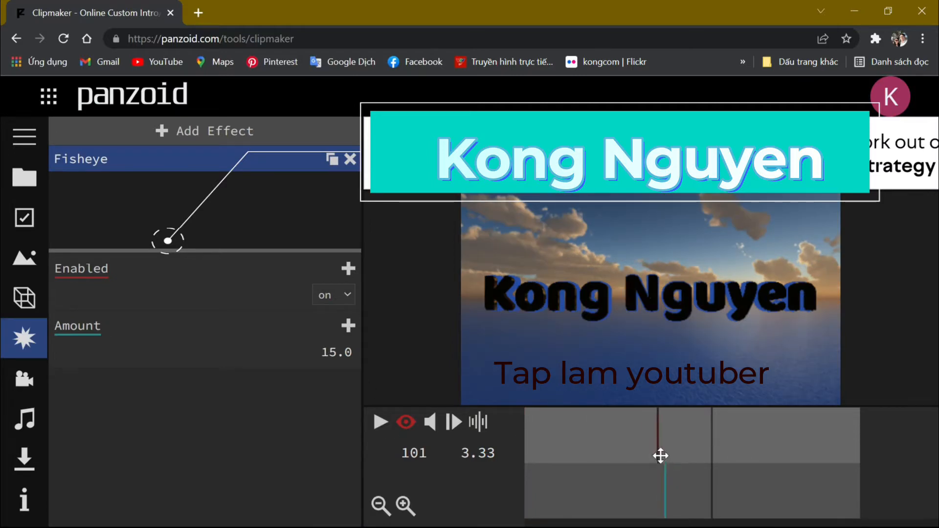
# - Set the Fisheye amount to 25 and play the preview
pyautogui.click(338, 355)
pyautogui.write('25')
pyautogui.press('Return')
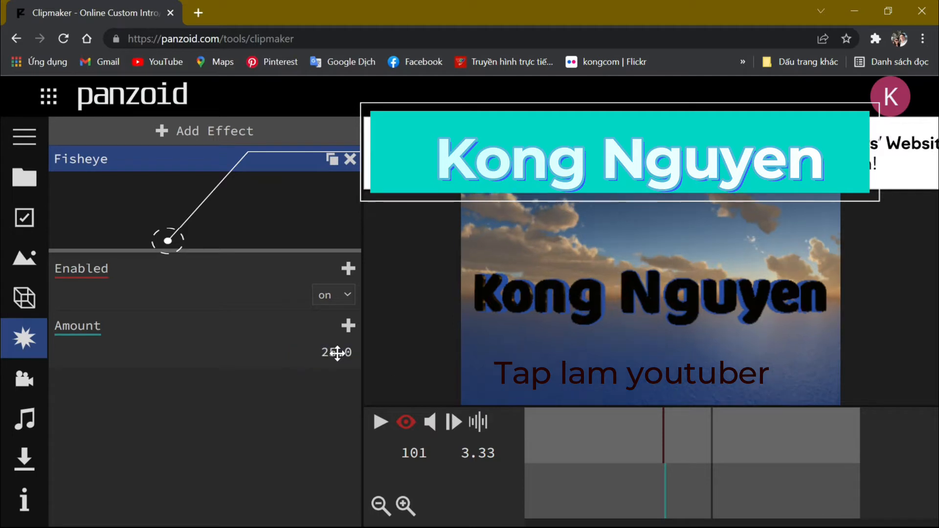
pyautogui.press('space')
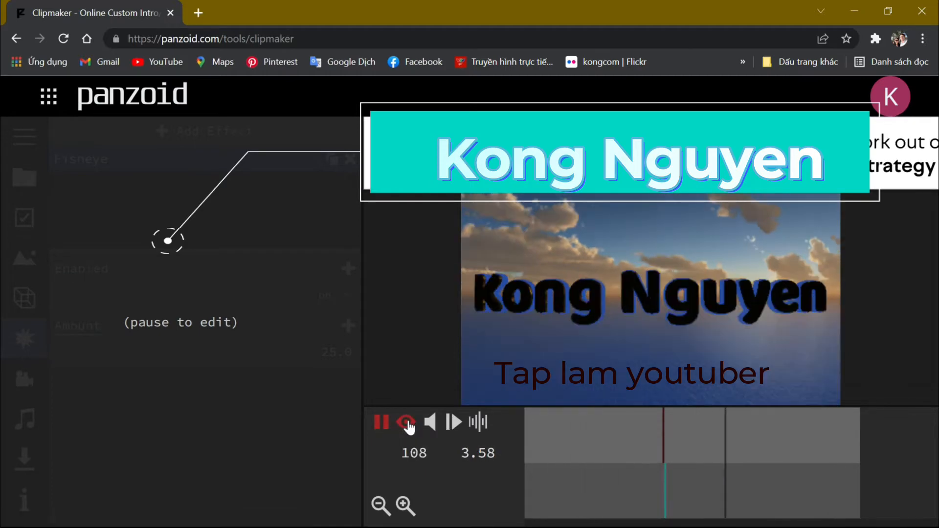
pyautogui.press('space')
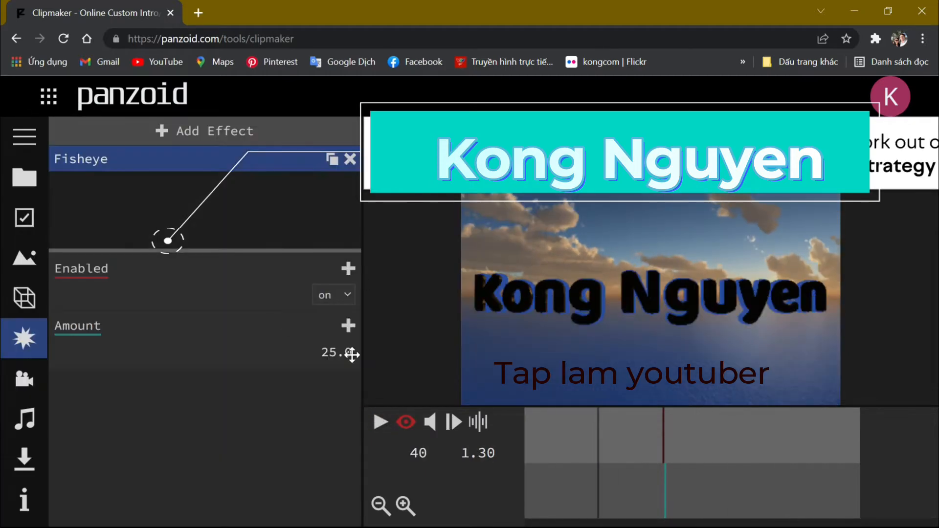
# - Add a Fisheye Amount keyframe at frame 40, move it near the clip's end, return the Enabled keyframe to the start and play the preview
pyautogui.click(347, 329)
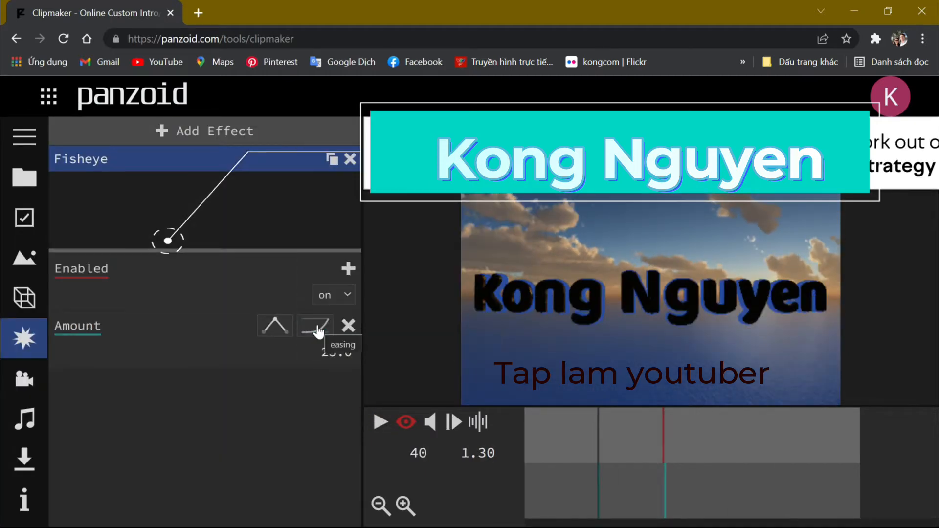
pyautogui.moveTo(597, 483); pyautogui.dragTo(798, 482)
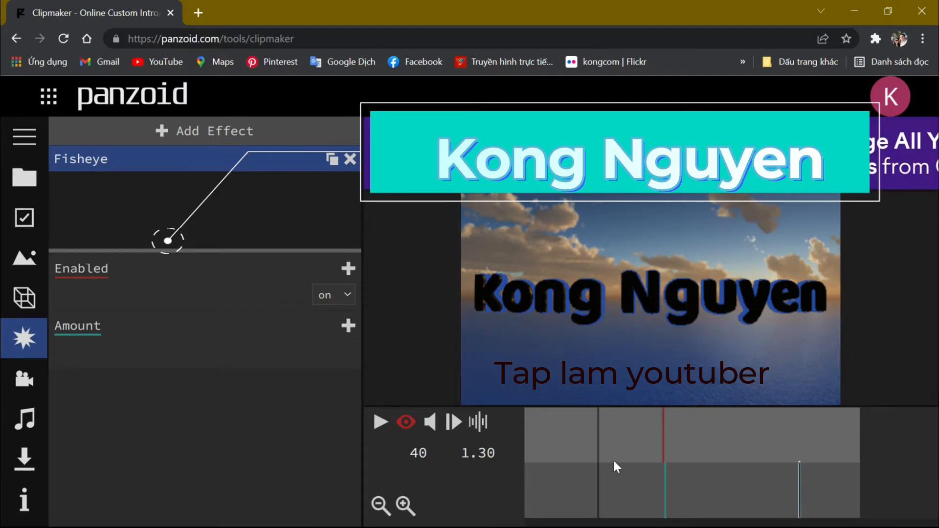
pyautogui.moveTo(664, 442); pyautogui.dragTo(525, 441)
pyautogui.click(380, 421)
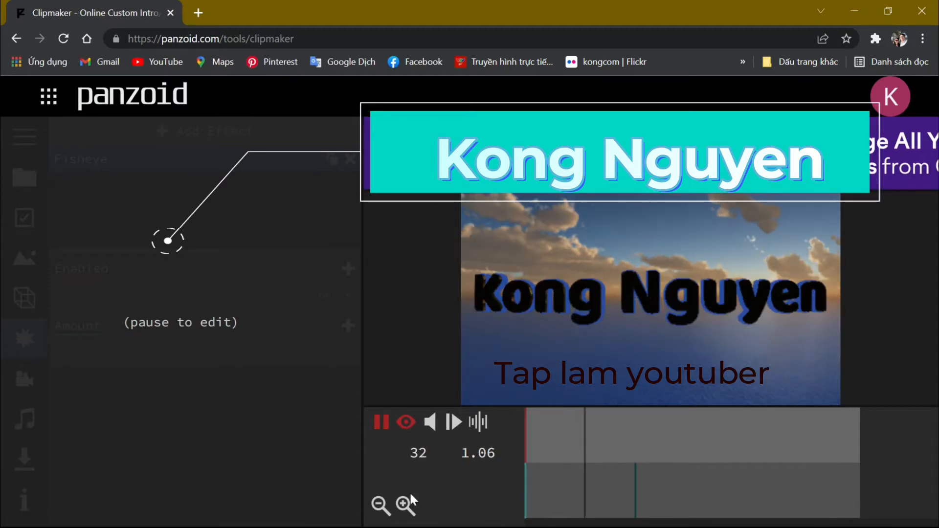
pyautogui.click(382, 422)
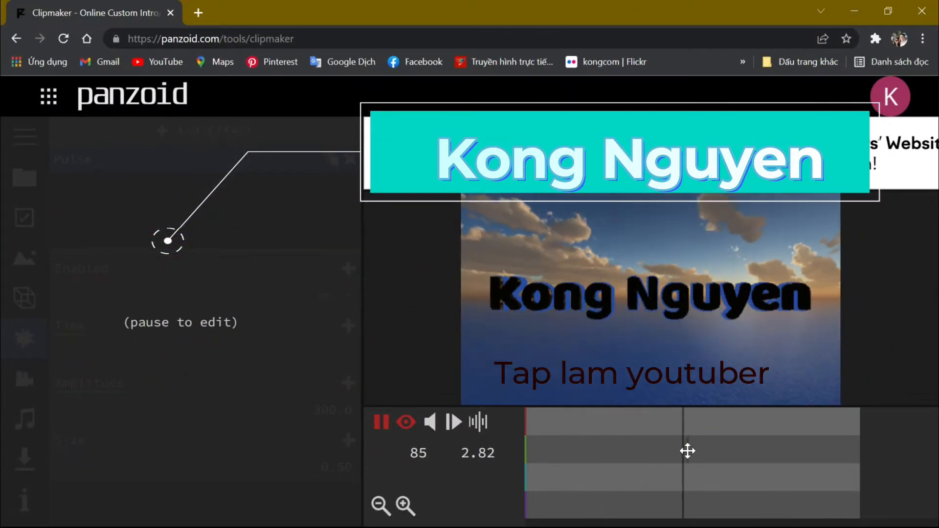
# - Shift the Pulse effect's Time keyframe slightly toward the clip's end and compare playback with the render preview off and on
pyautogui.moveTo(741, 451); pyautogui.dragTo(753, 451)
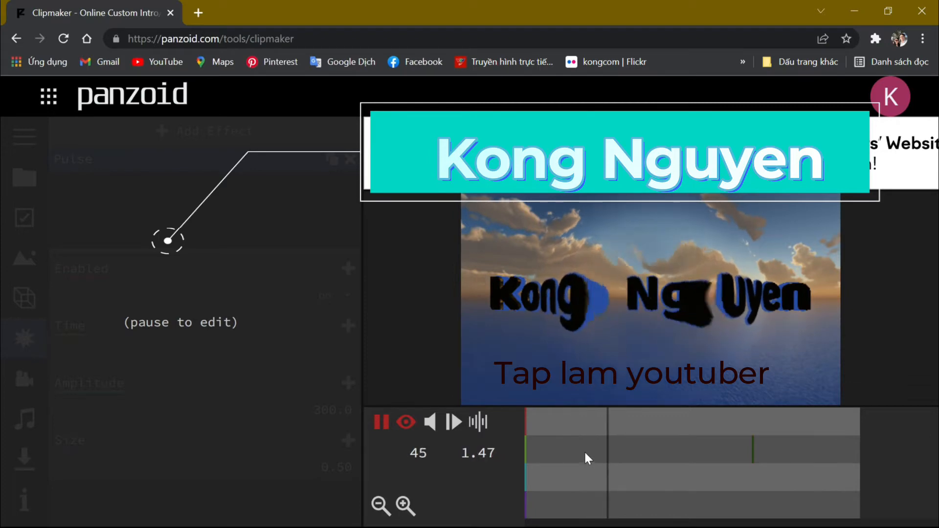
pyautogui.click(404, 423)
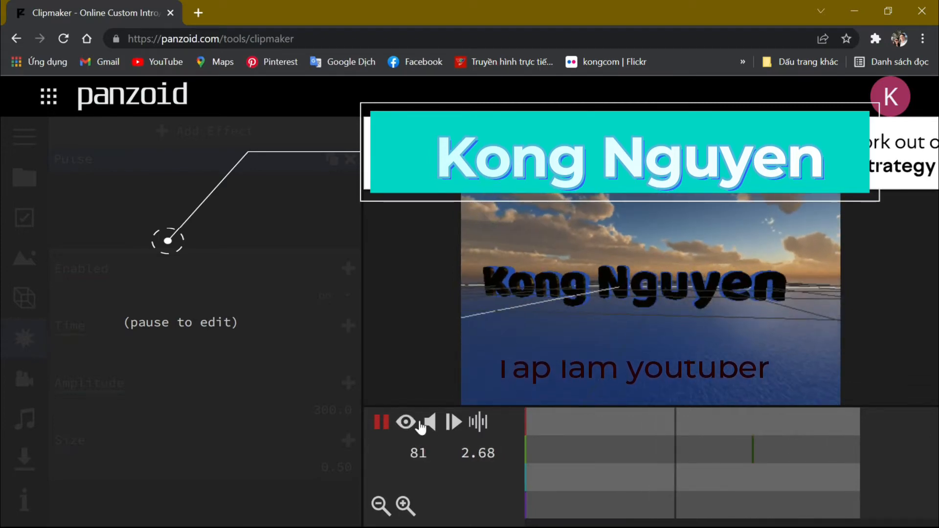
pyautogui.click(405, 423)
# - Move the playhead to frame 89, add an Enabled keyframe to the Pulse effect and play the preview
pyautogui.moveTo(738, 449); pyautogui.dragTo(690, 450)
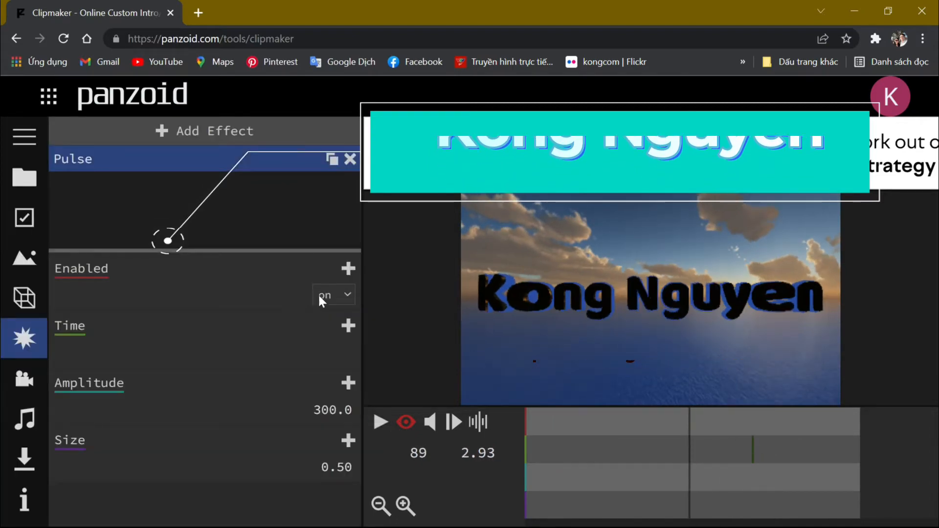
pyautogui.click(349, 273)
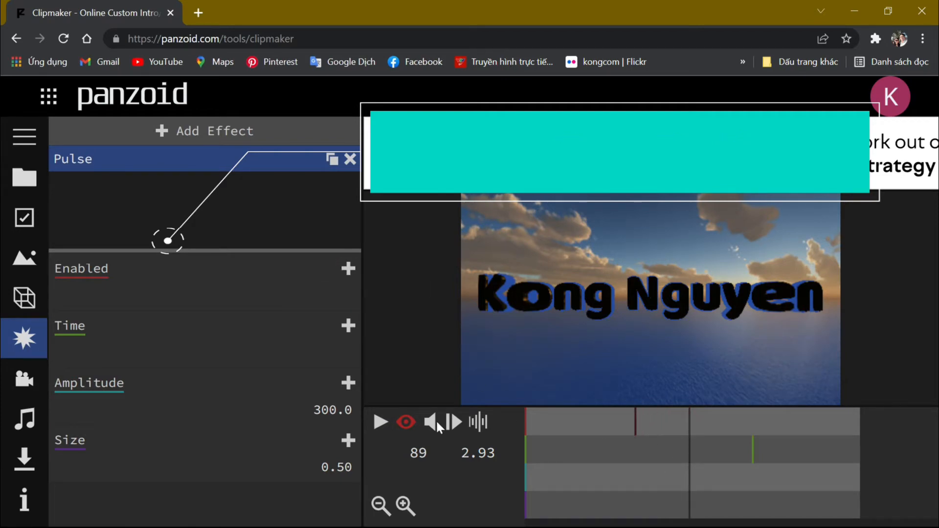
pyautogui.click(381, 423)
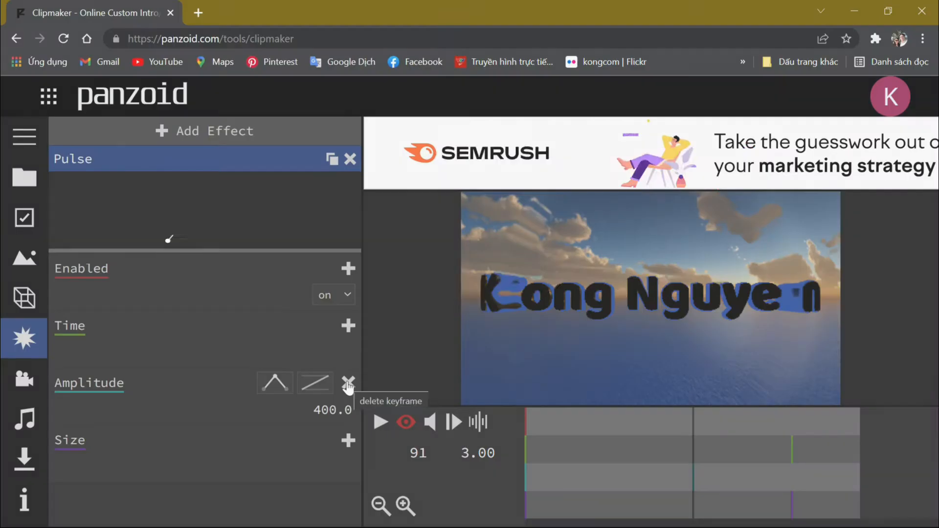
# - Set the Pulse effect's Amplitude keyframe easing to quadratic in-out and move the keyframe in line with the Time keyframe near the clip's end
pyautogui.click(316, 386)
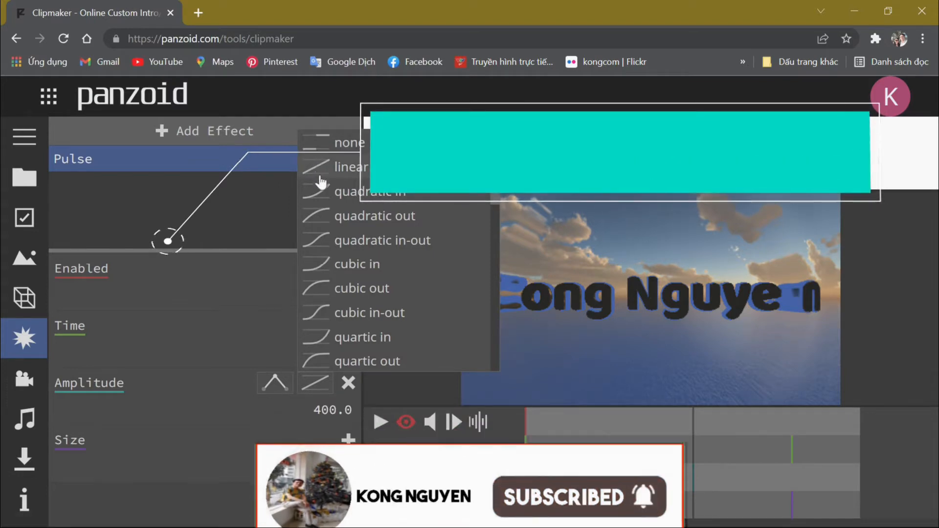
pyautogui.click(324, 240)
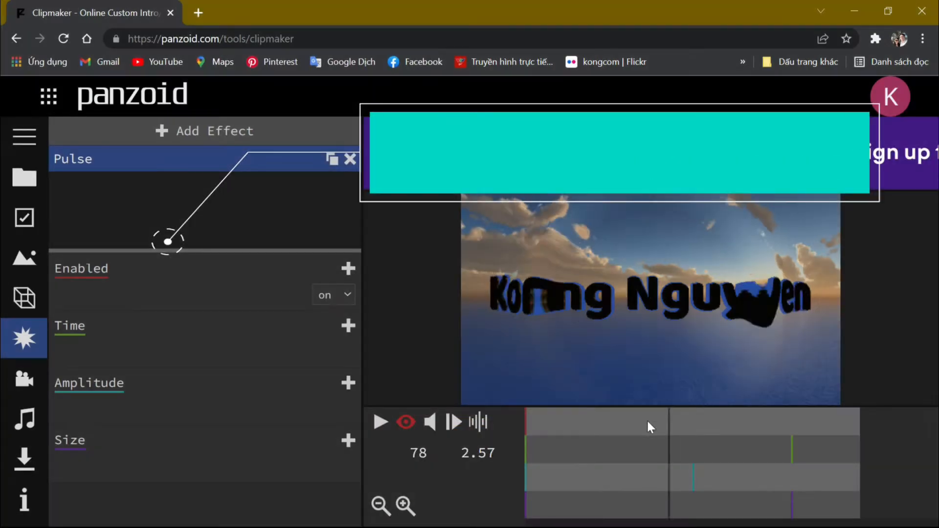
pyautogui.moveTo(648, 421)
pyautogui.mouseDown()
pyautogui.moveTo(545, 427)
pyautogui.moveTo(827, 423)
pyautogui.moveTo(563, 438)
pyautogui.moveTo(650, 439)
pyautogui.mouseUp()
pyautogui.moveTo(694, 475); pyautogui.dragTo(795, 476)
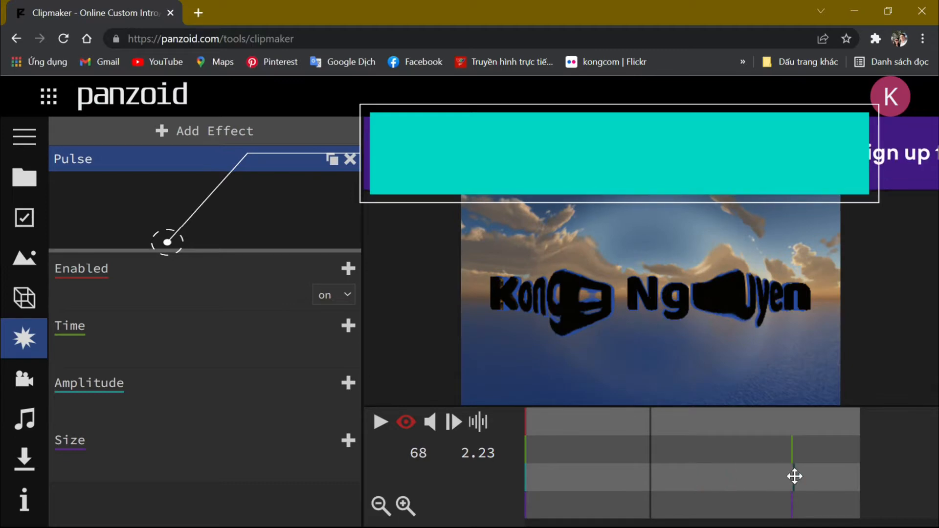
# - Play the preview, comparing it with the render preview off and on, and pause playback
pyautogui.click(381, 422)
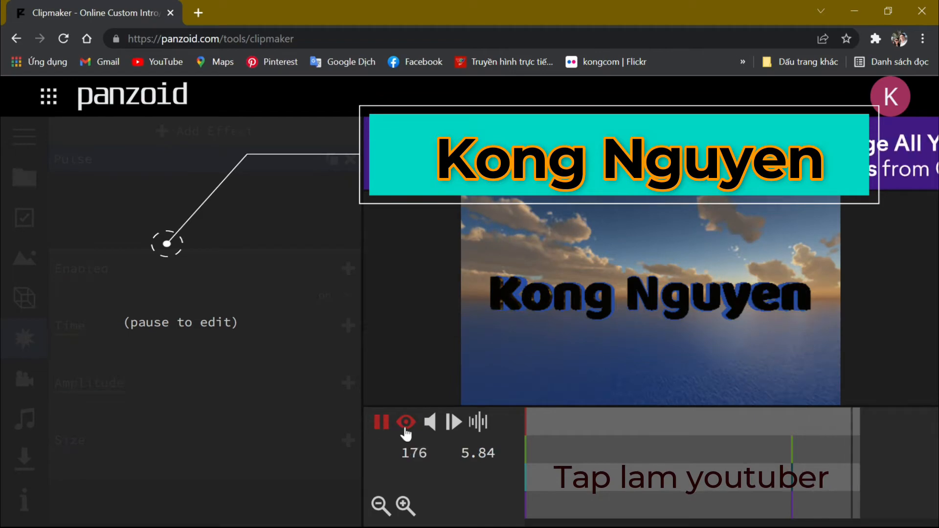
pyautogui.click(405, 427)
pyautogui.click(405, 427)
pyautogui.click(382, 422)
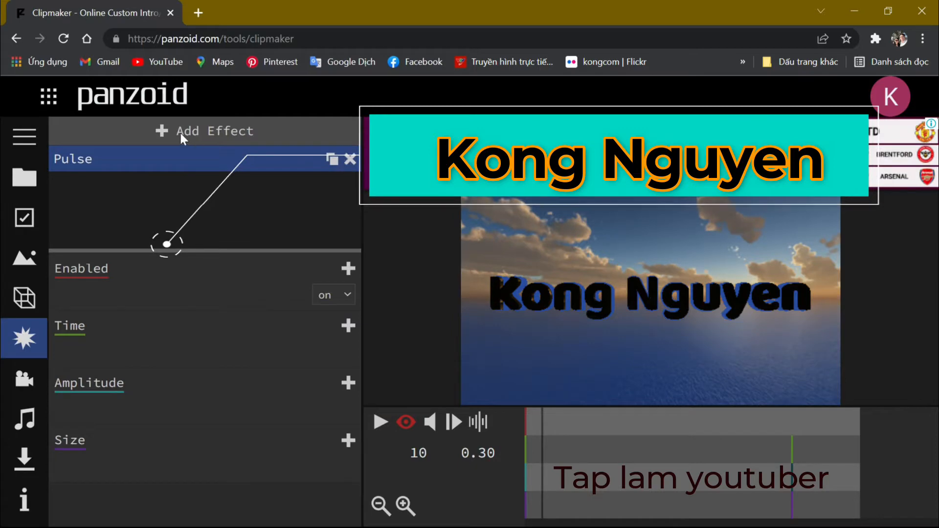
# - Turn the Pulse effect off, add the Wavy effect and briefly play the preview
pyautogui.click(348, 296)
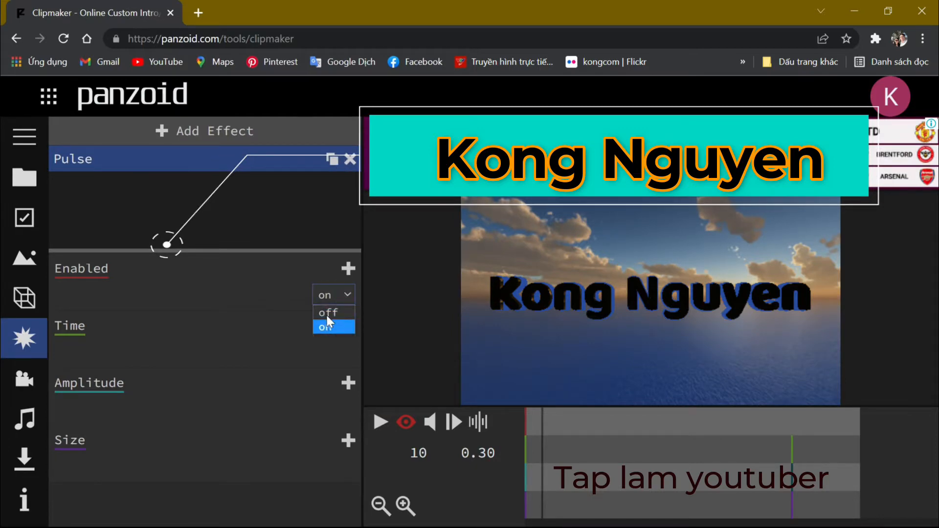
pyautogui.click(155, 130)
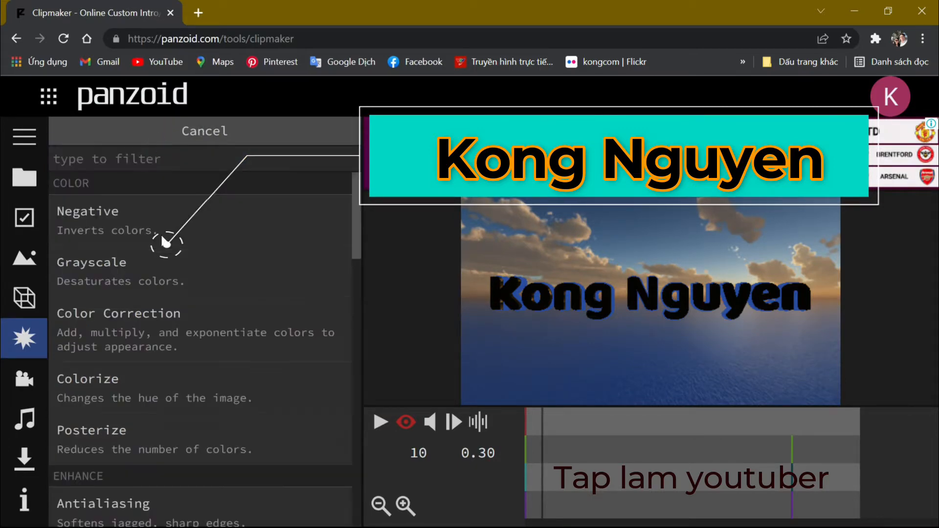
pyautogui.moveTo(355, 243); pyautogui.dragTo(360, 371)
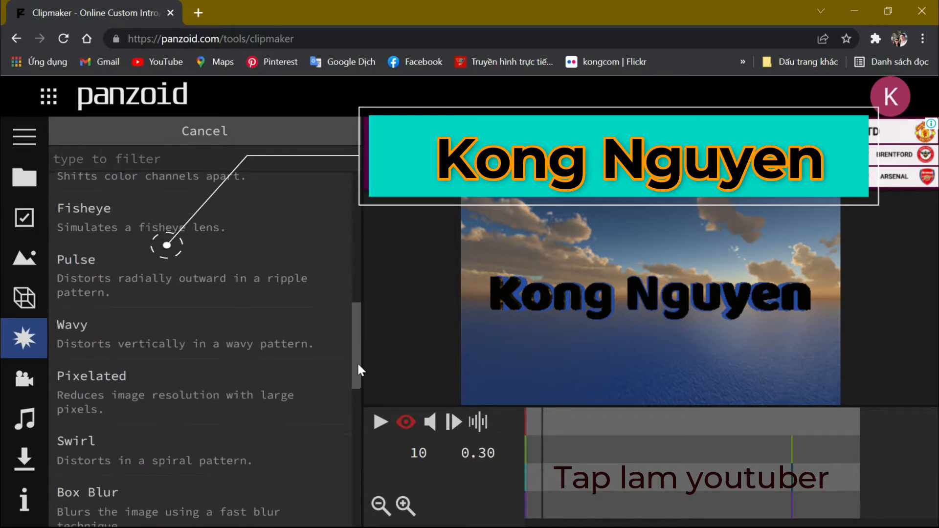
pyautogui.click(82, 282)
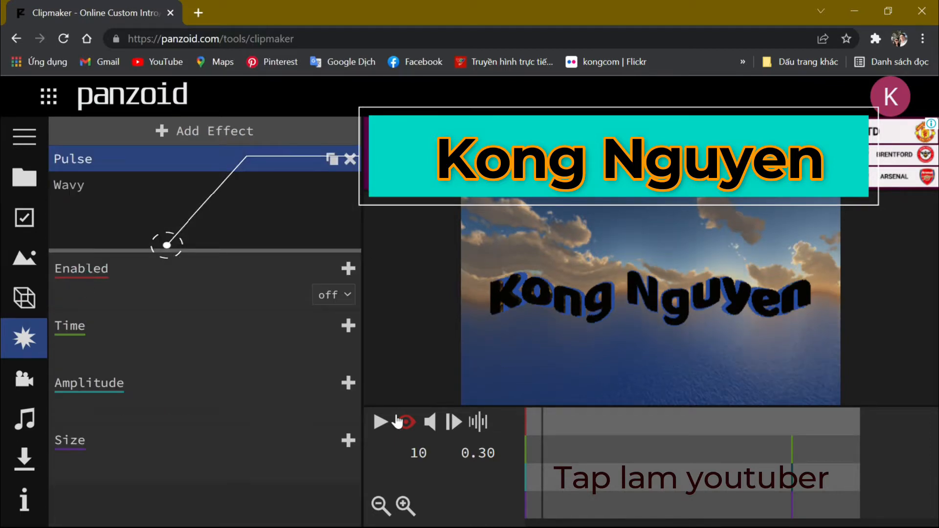
pyautogui.click(381, 423)
pyautogui.click(382, 423)
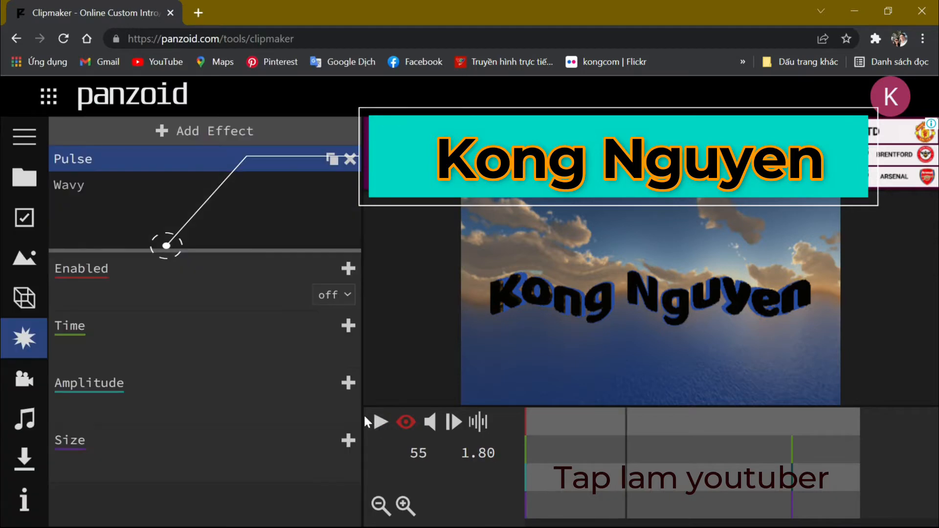
# - Set the Wavy effect's Time to 0.50 and briefly play the preview
pyautogui.click(89, 184)
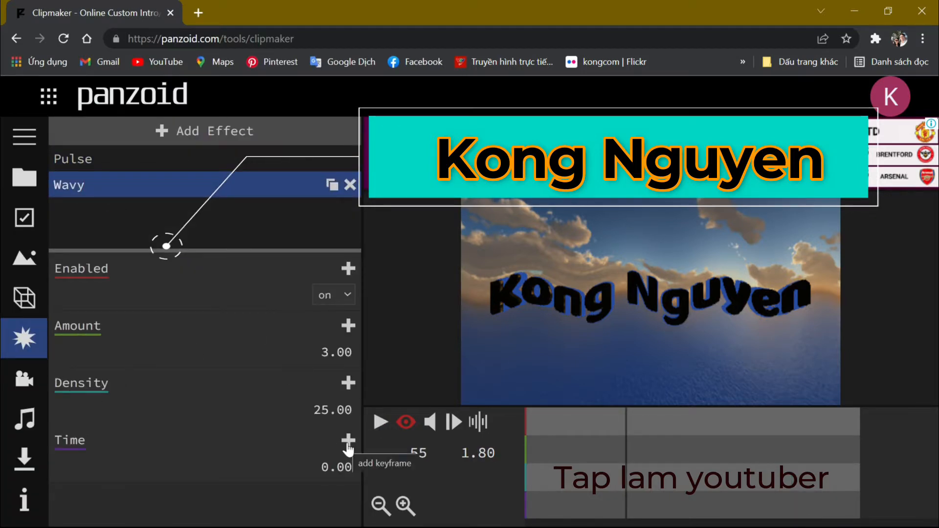
pyautogui.click(344, 467)
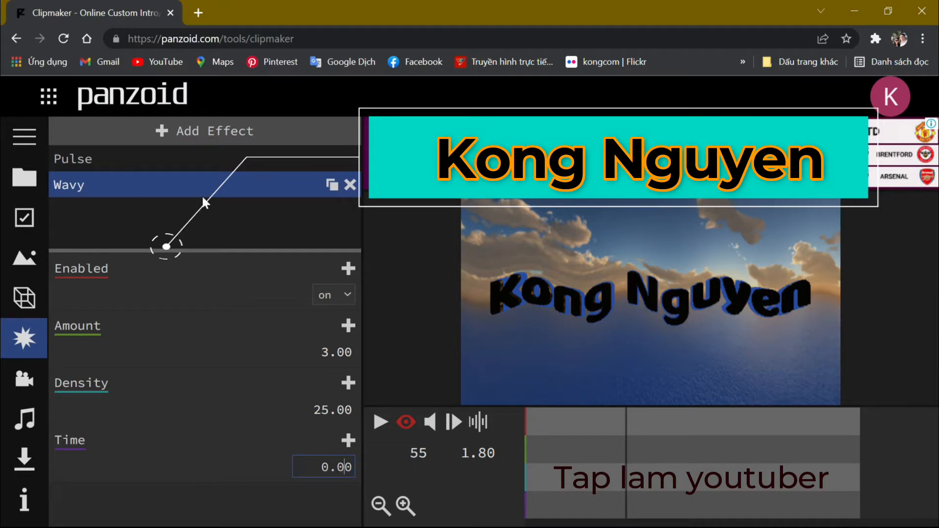
pyautogui.press('Return')
pyautogui.click(380, 422)
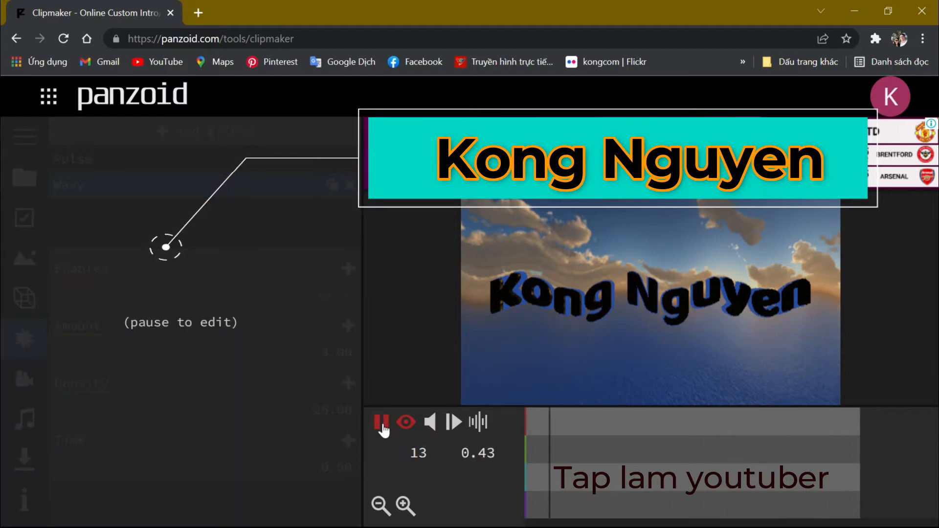
pyautogui.click(382, 424)
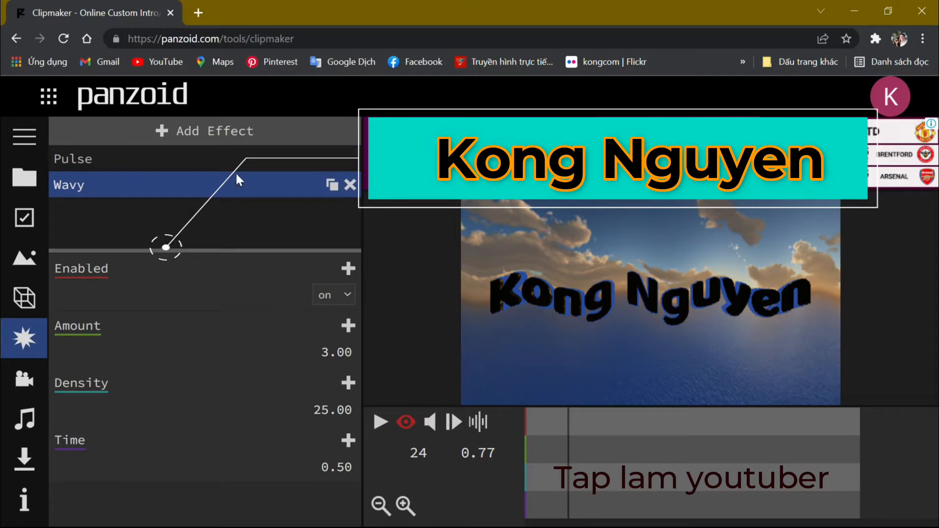
# - Turn the Pulse effect back on, reselect the Wavy effect and play the preview with both effects
pyautogui.click(218, 159)
pyautogui.click(348, 295)
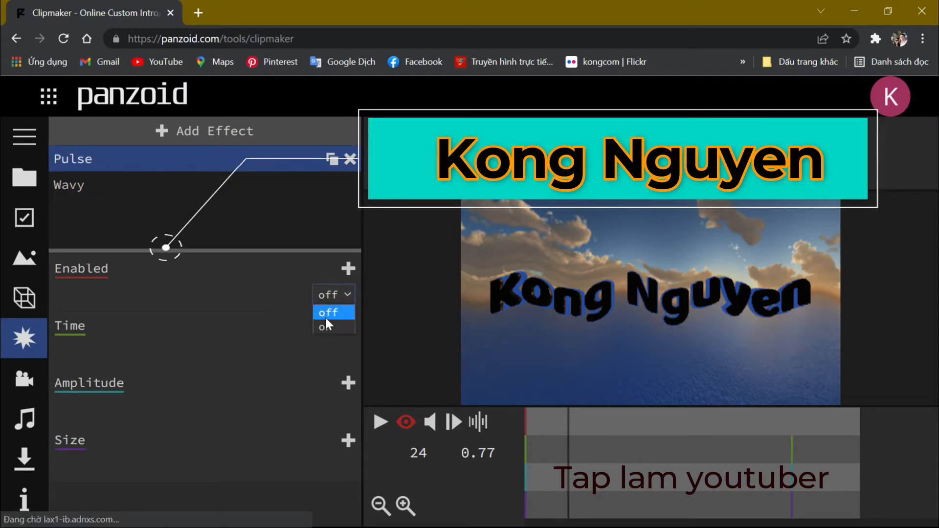
pyautogui.click(324, 326)
pyautogui.click(166, 185)
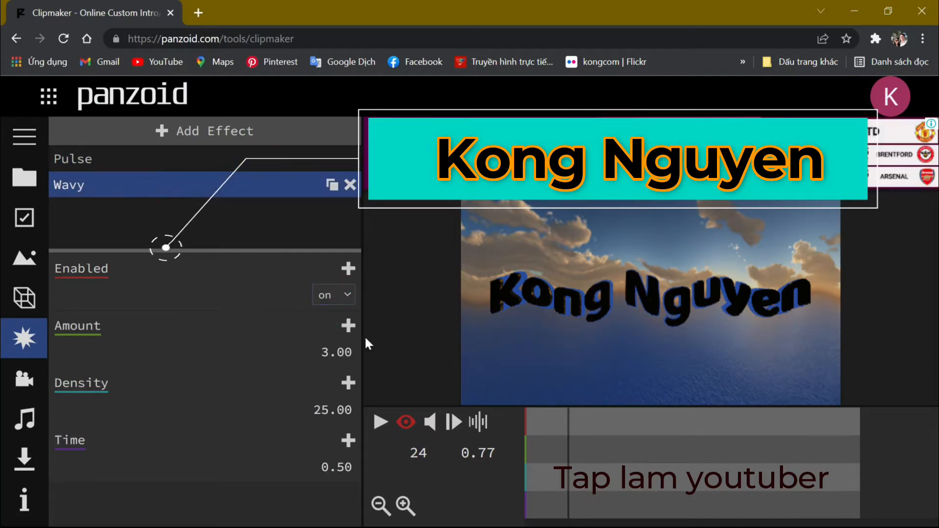
pyautogui.click(382, 423)
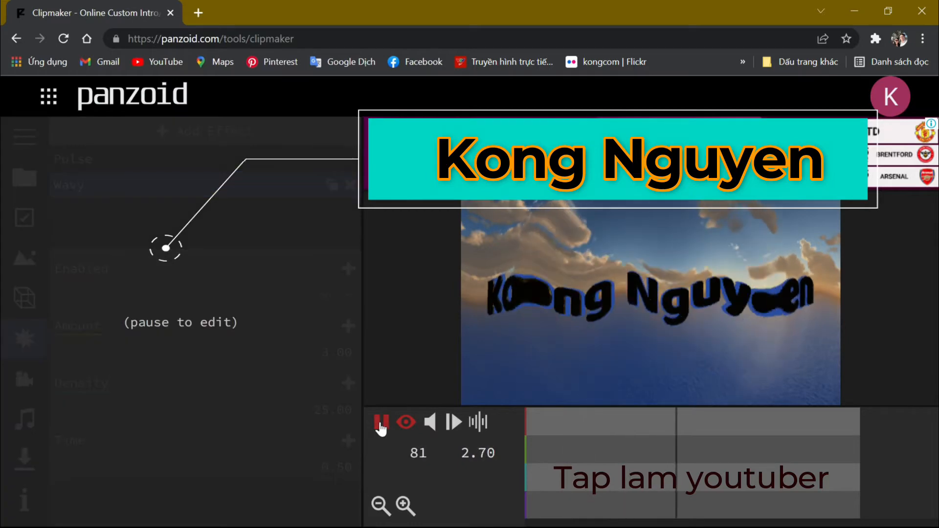
pyautogui.click(381, 424)
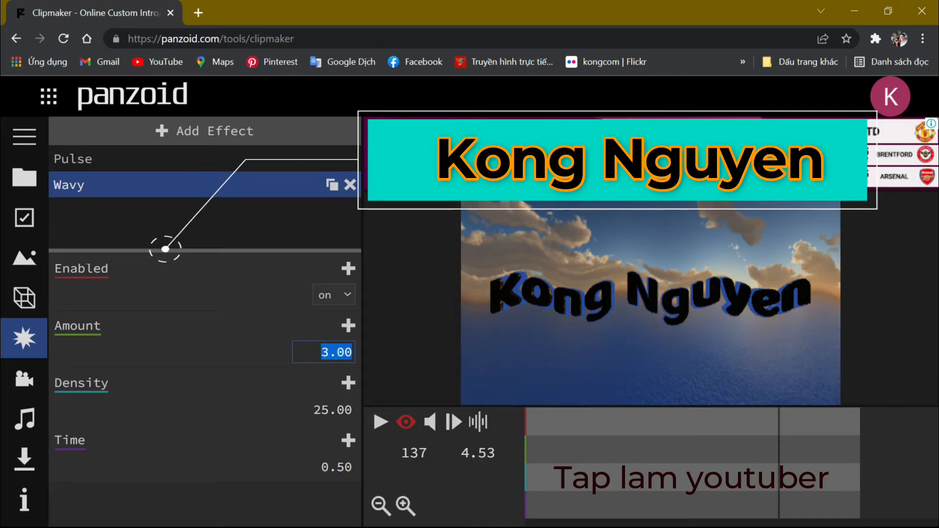
# - Try an Amount of 2 for the Wavy effect and reduce it further to 0.80
pyautogui.write('2')
pyautogui.press('Return')
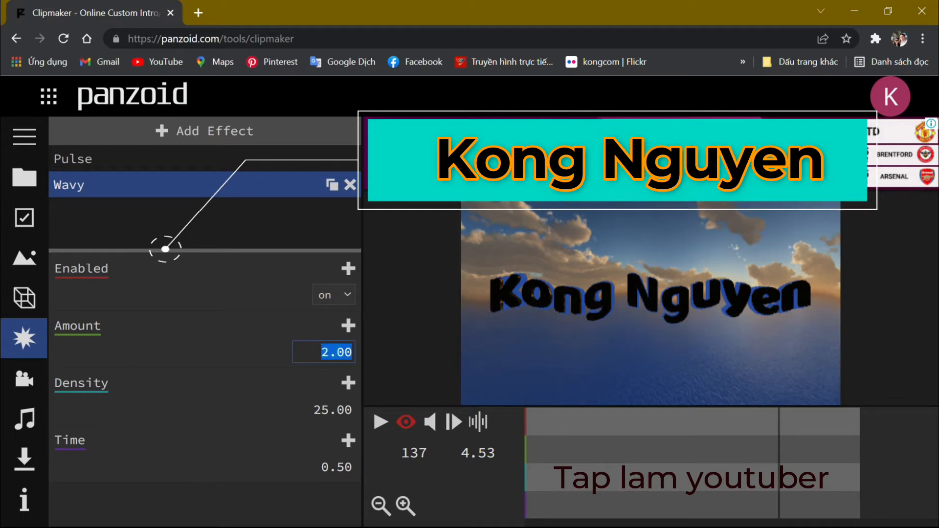
pyautogui.write('.5')
pyautogui.press('Return')
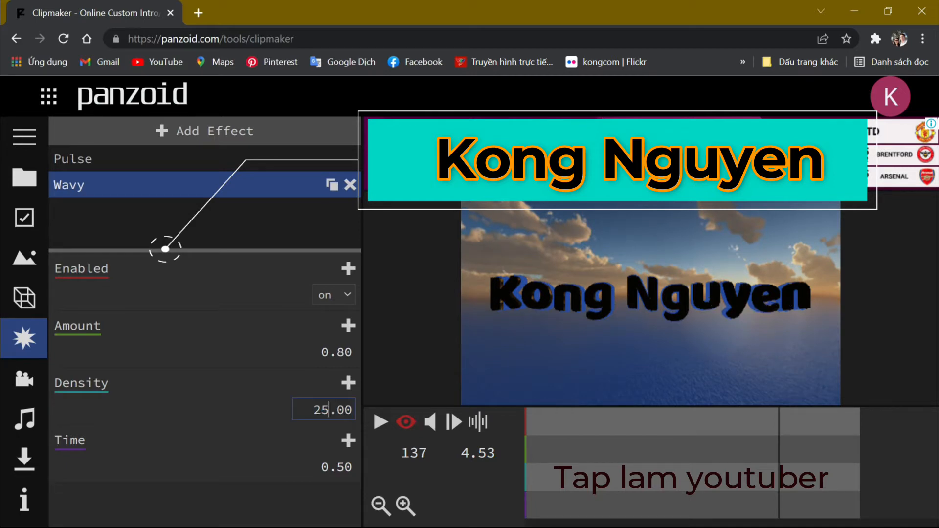
# - Reset the Wavy effect's Time to 0, set its Density to 30 and play the preview
pyautogui.click(344, 463)
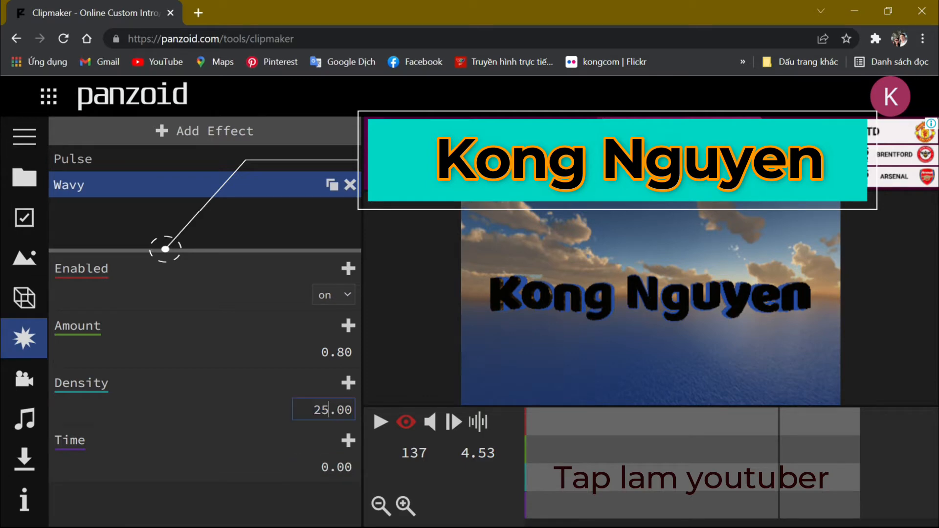
pyautogui.press('Return')
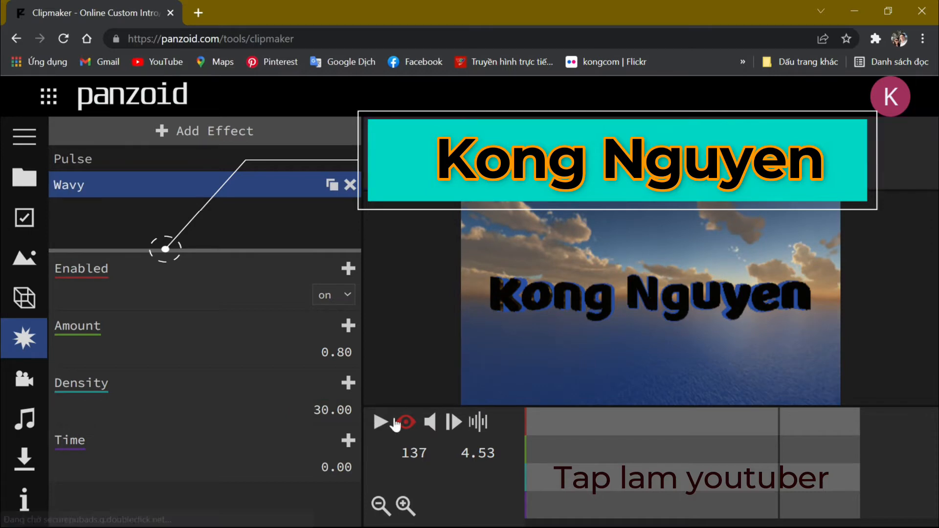
pyautogui.click(381, 425)
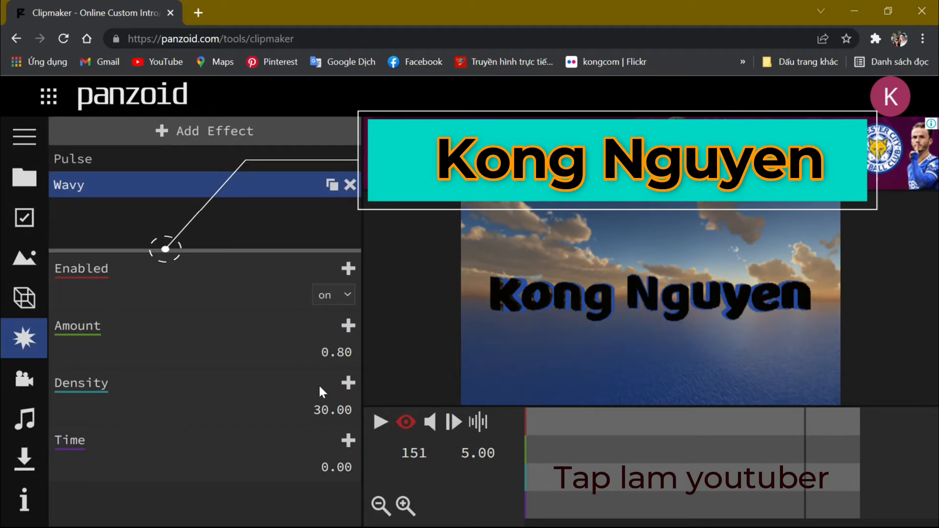
# - Add an Enabled keyframe to the Wavy effect at frame 151 and move it back toward the middle of the clip
pyautogui.click(348, 270)
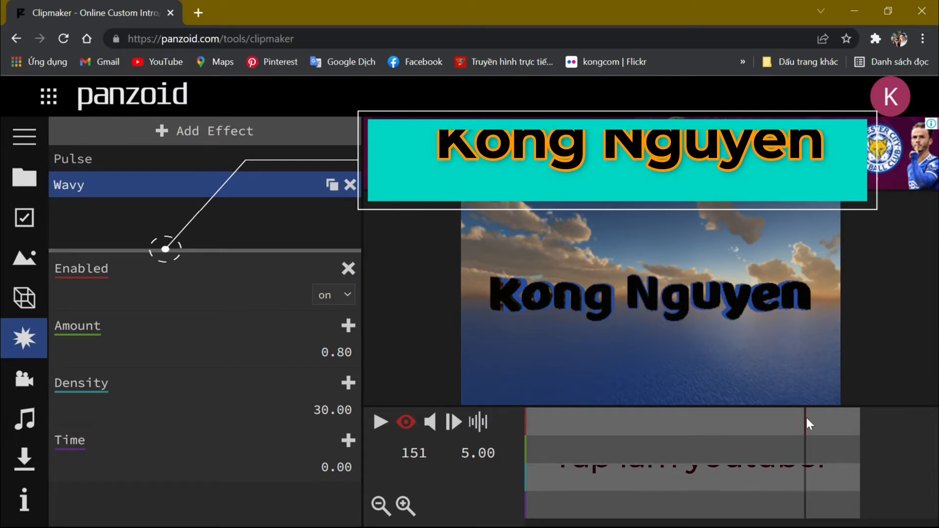
pyautogui.moveTo(803, 416); pyautogui.dragTo(702, 422)
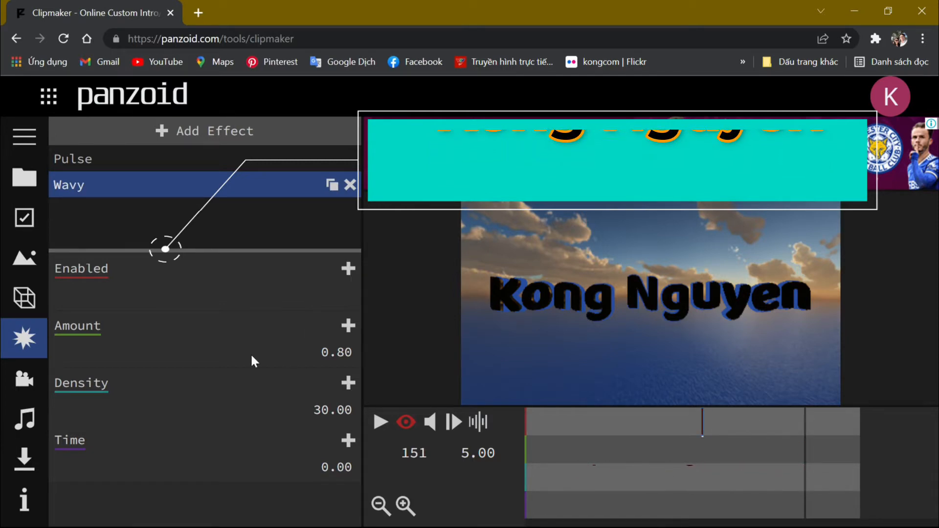
# - Set the Wavy effect's Amount to 1 and its Density to 200, and play the preview
pyautogui.click(335, 353)
pyautogui.write('1')
pyautogui.press('Return')
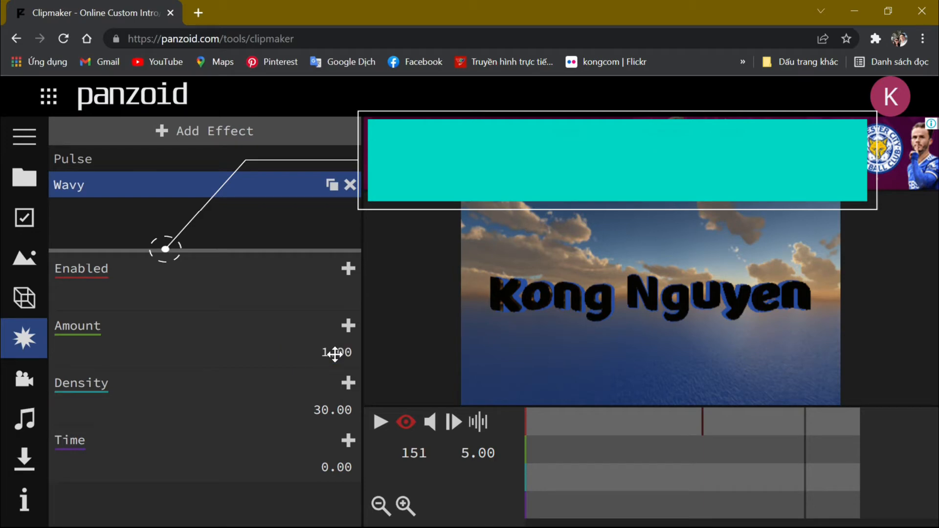
pyautogui.click(326, 407)
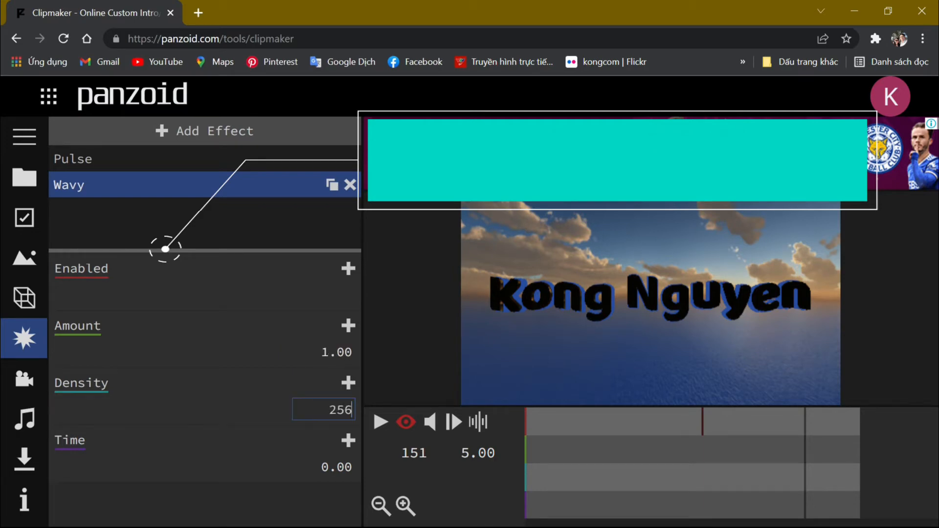
pyautogui.press('Return')
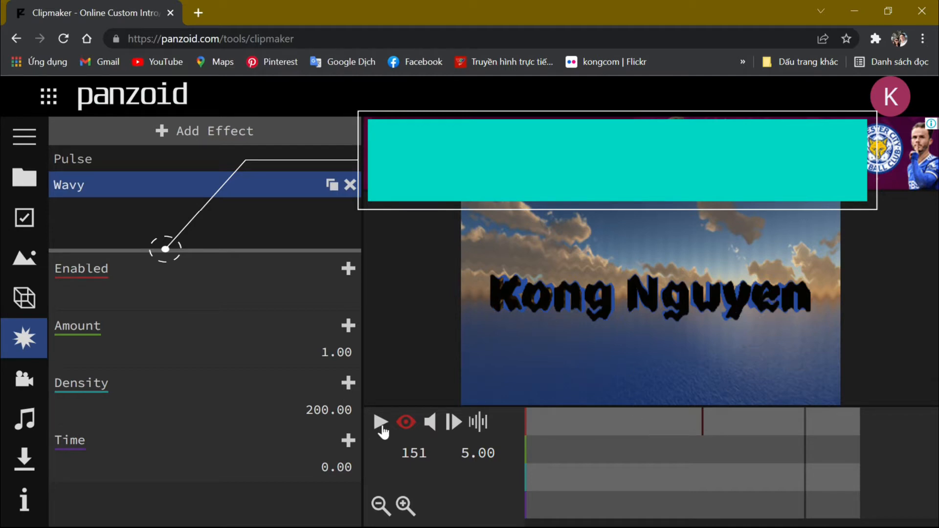
pyautogui.click(344, 468)
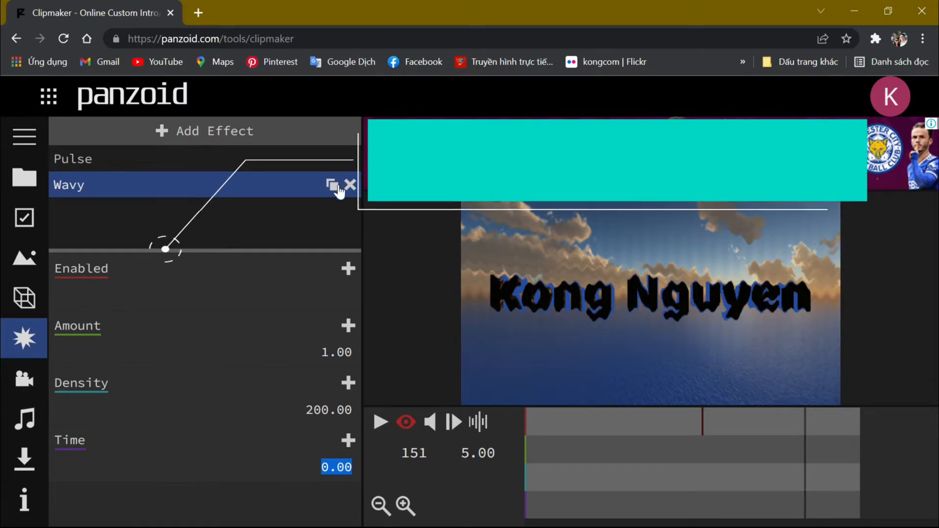
pyautogui.click(380, 422)
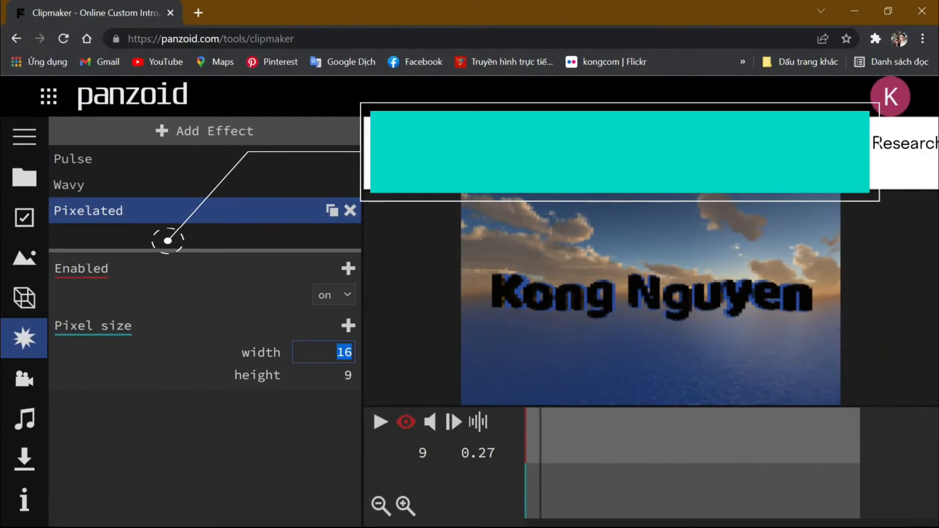
# - Set the Pixelated effect's pixel width to 50 and turn the effect off
pyautogui.press('Return')
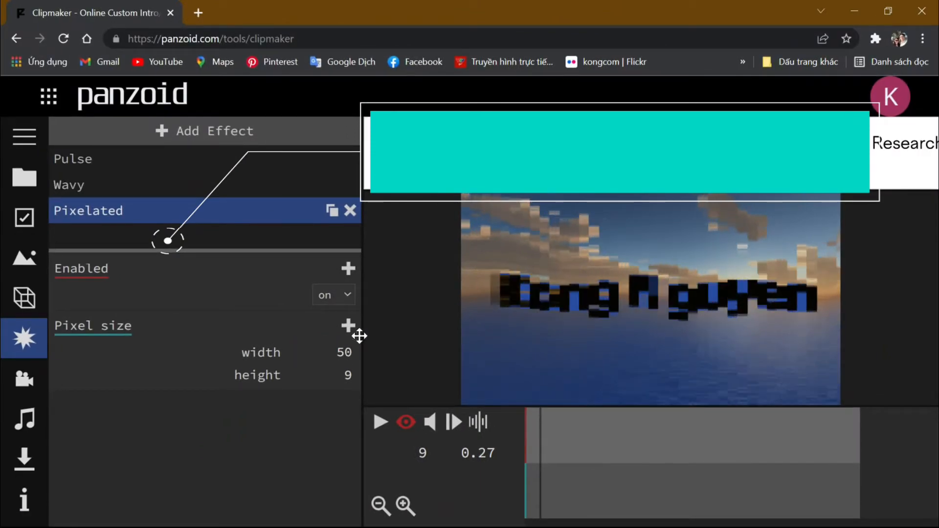
pyautogui.click(346, 293)
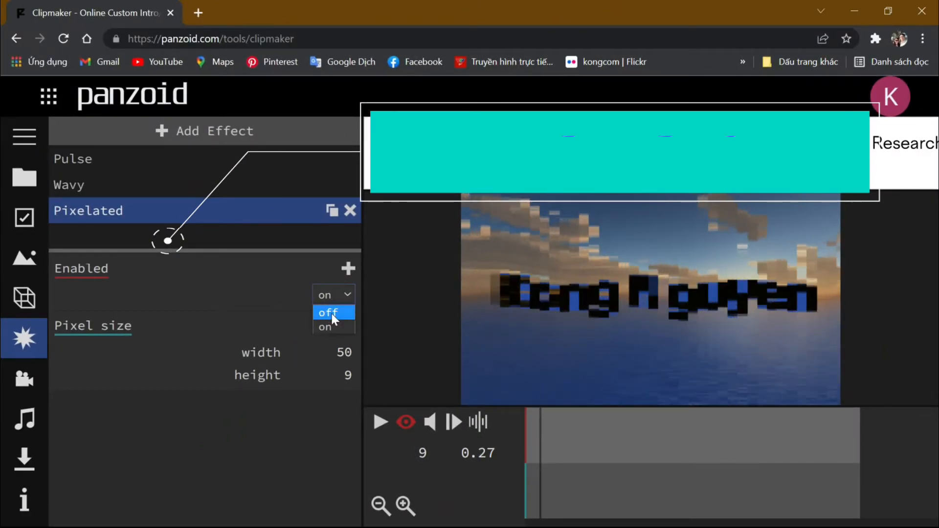
pyautogui.click(332, 313)
# - Set the Pixelated effect's pixel width to 20 and its height to 10
pyautogui.click(346, 351)
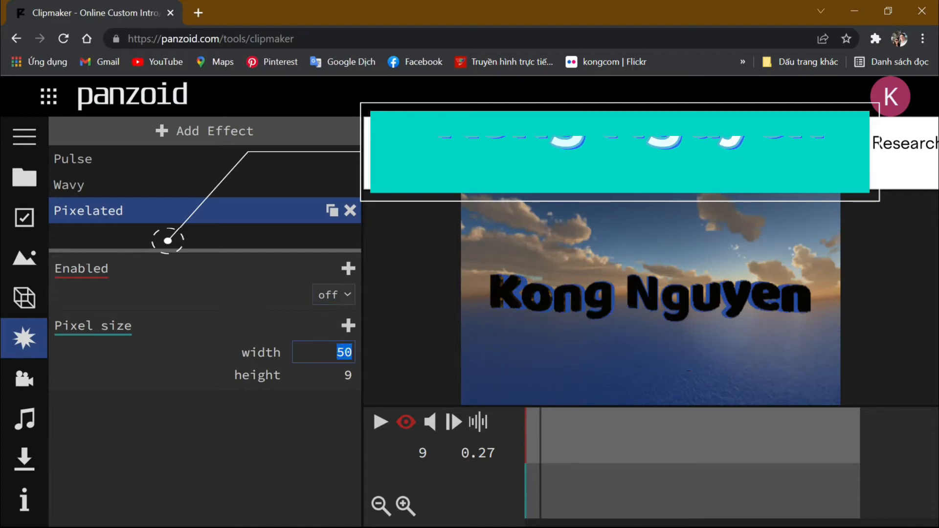
pyautogui.write('20')
pyautogui.press('Tab')
pyautogui.write('10')
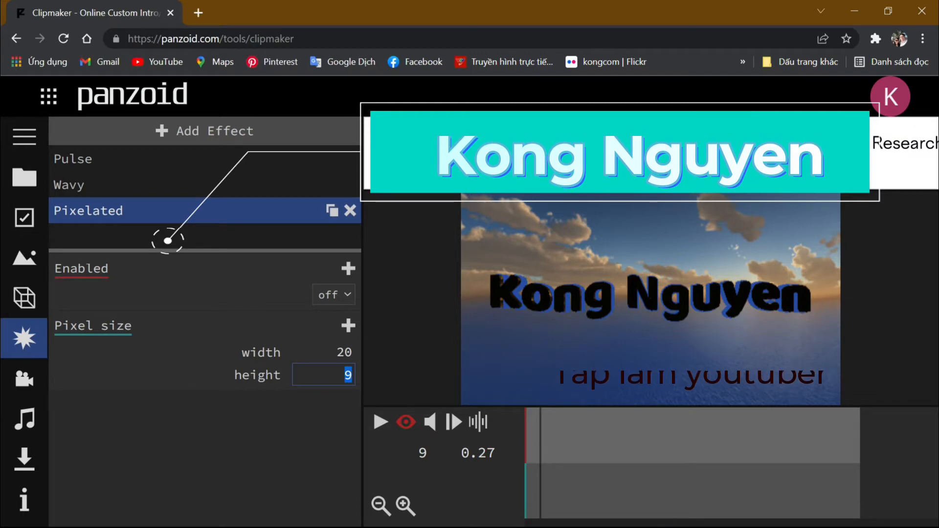
# - Set the Pixelated effect's pixel width and height to 100 and switch the effect on and back off
pyautogui.click(344, 352)
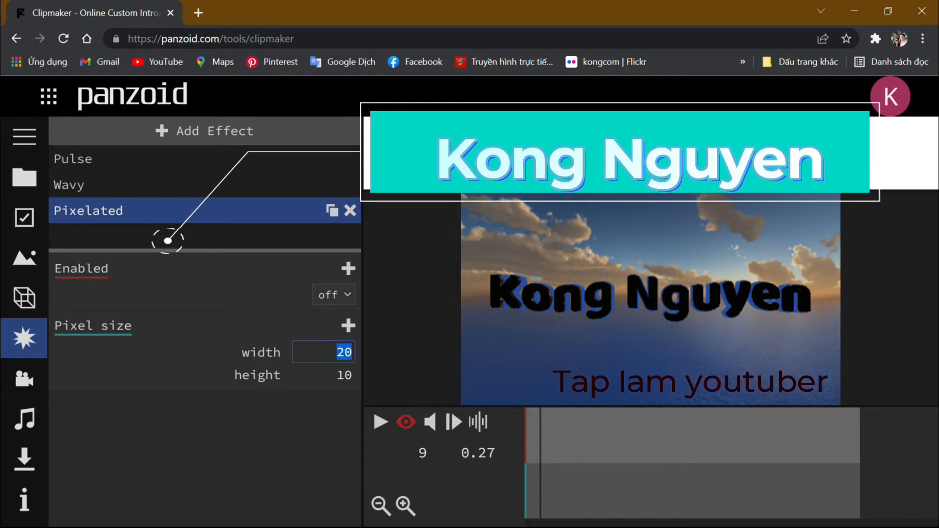
pyautogui.press('Tab')
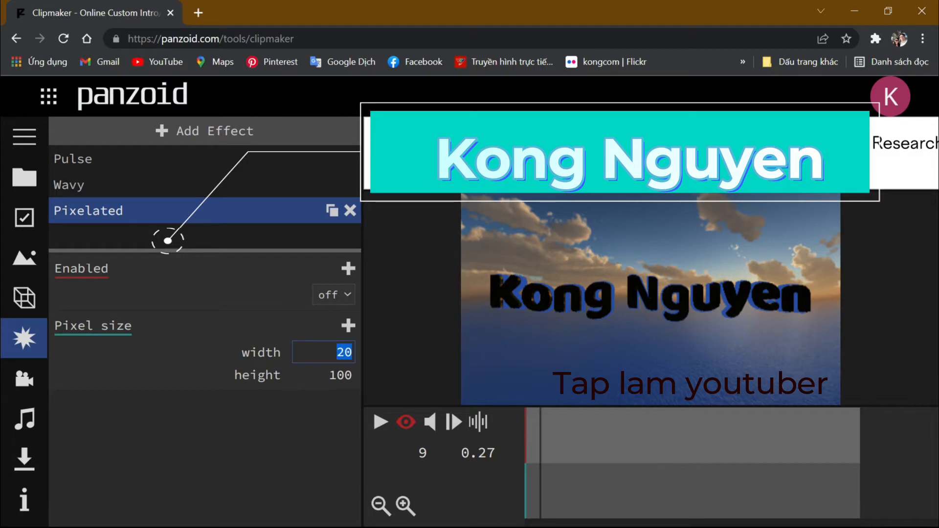
pyautogui.click(333, 327)
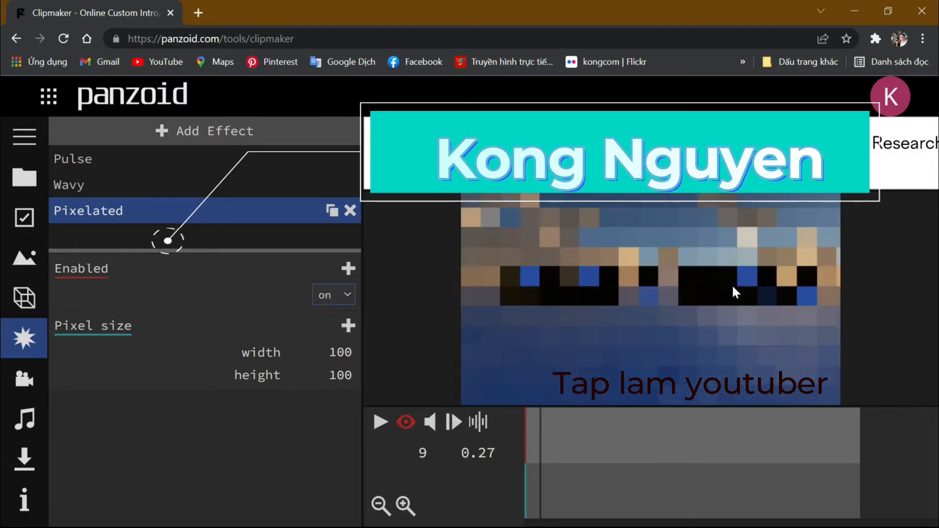
pyautogui.click(333, 316)
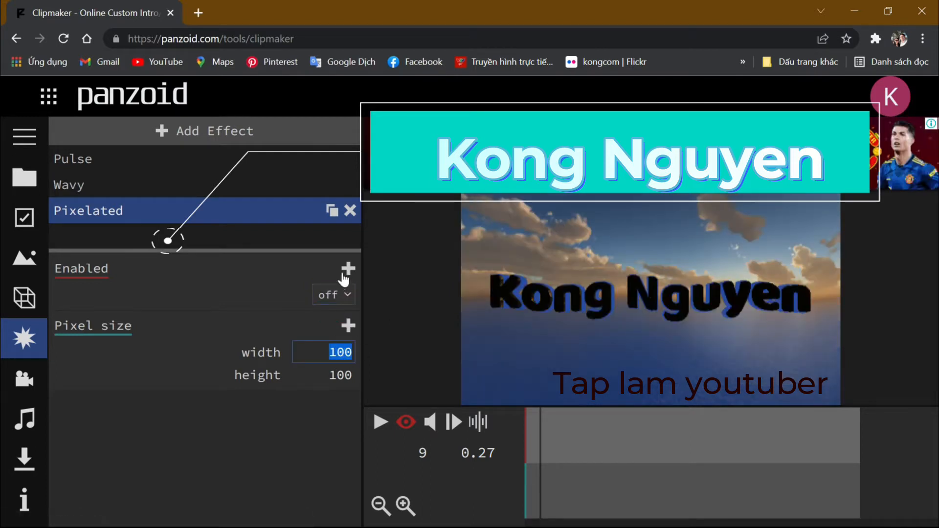
# - Remove the Pixelated effect and add a Swirl effect in its place
pyautogui.click(348, 214)
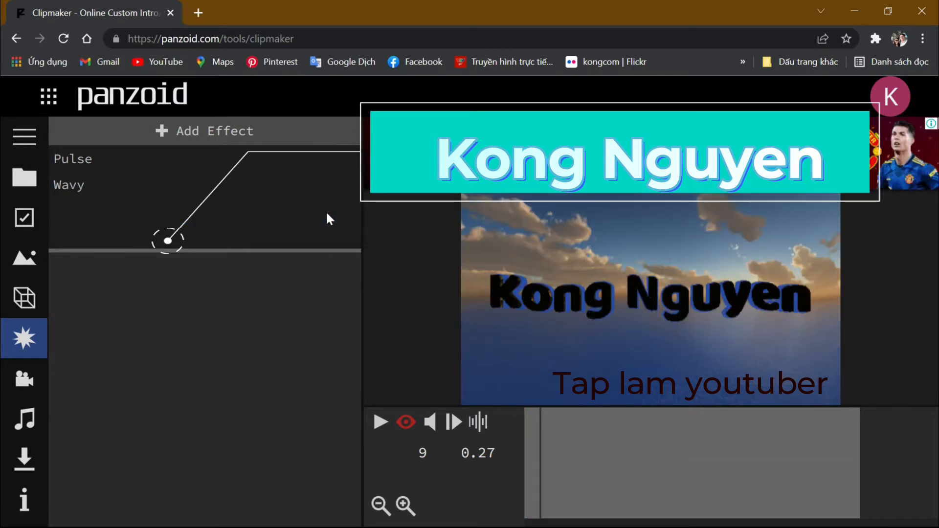
pyautogui.click(242, 132)
pyautogui.moveTo(356, 226); pyautogui.dragTo(345, 396)
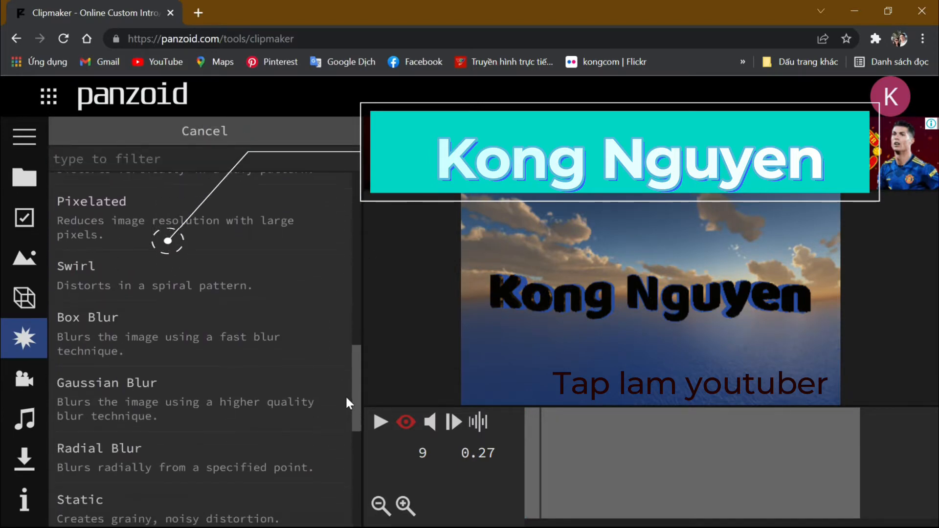
pyautogui.click(102, 273)
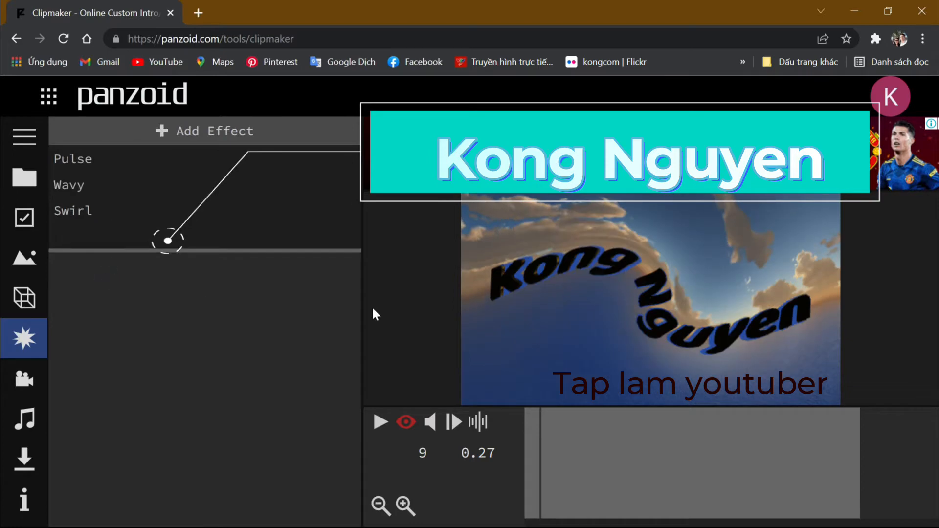
# - Set the Swirl effect's Angle to 1 and play the preview
pyautogui.click(97, 216)
pyautogui.click(345, 352)
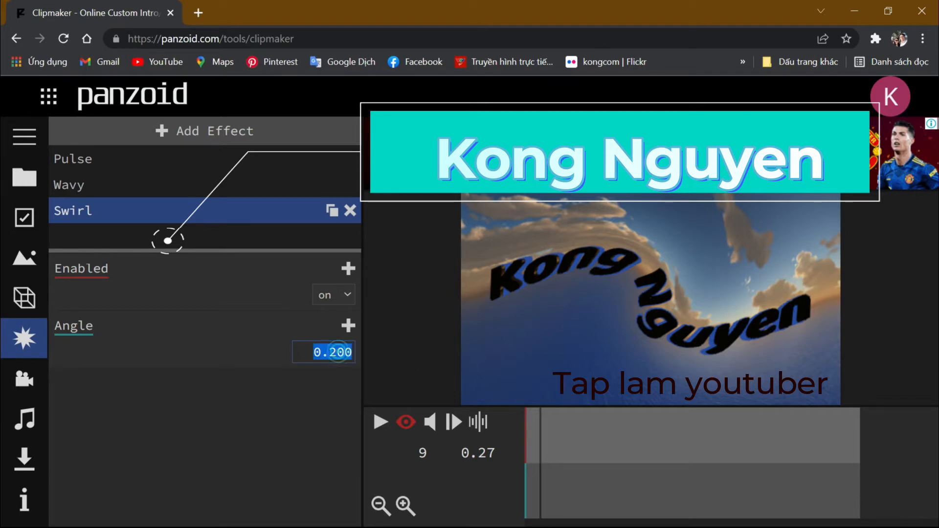
pyautogui.press('Return')
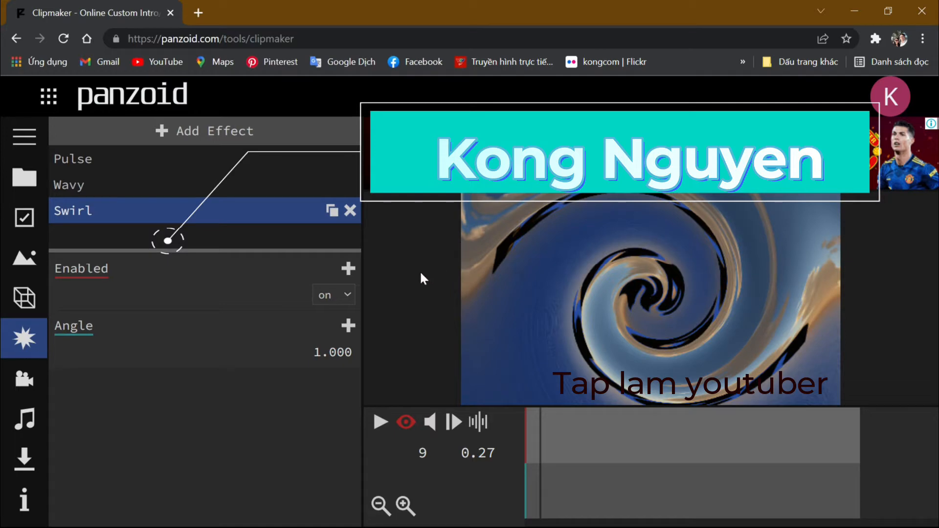
pyautogui.click(380, 423)
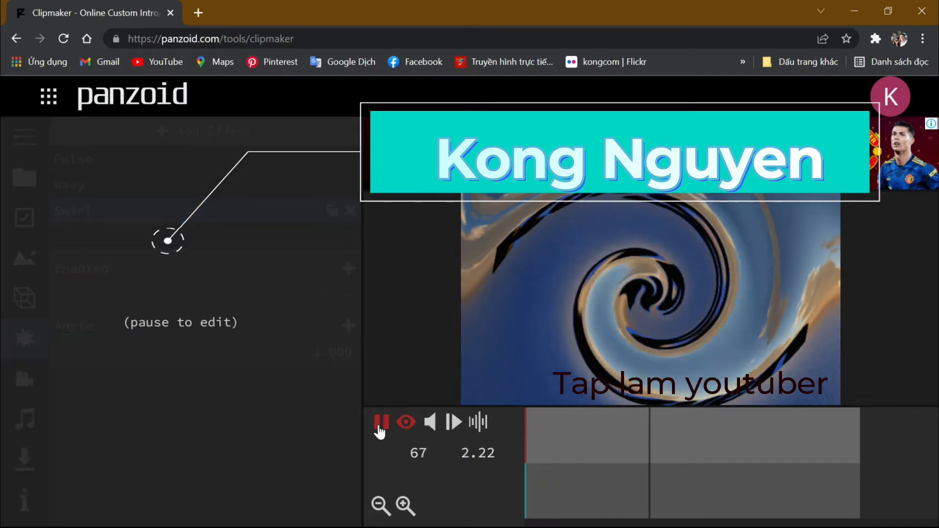
pyautogui.click(379, 423)
# - Set the Swirl effect's Angle to 0.1, toggle the effect off and on, and play the preview
pyautogui.click(347, 293)
pyautogui.click(343, 309)
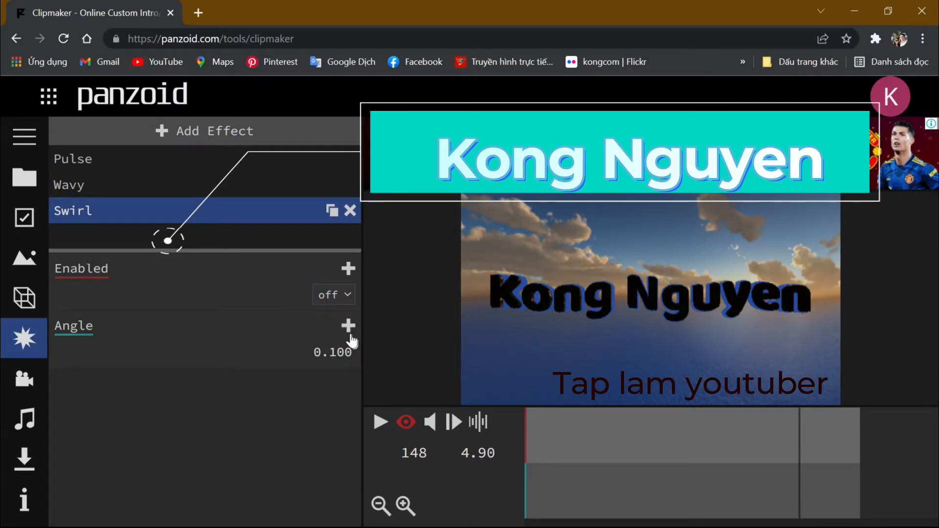
pyautogui.click(342, 291)
pyautogui.click(336, 310)
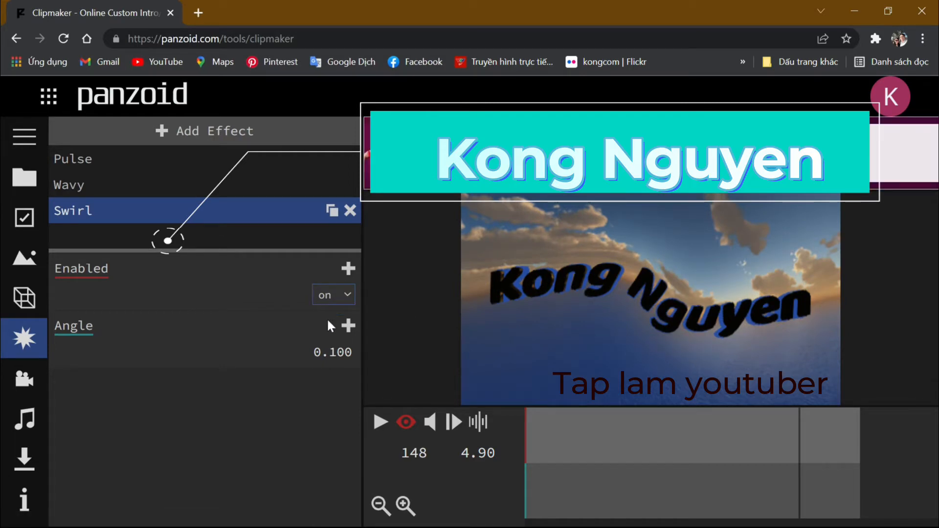
pyautogui.click(381, 424)
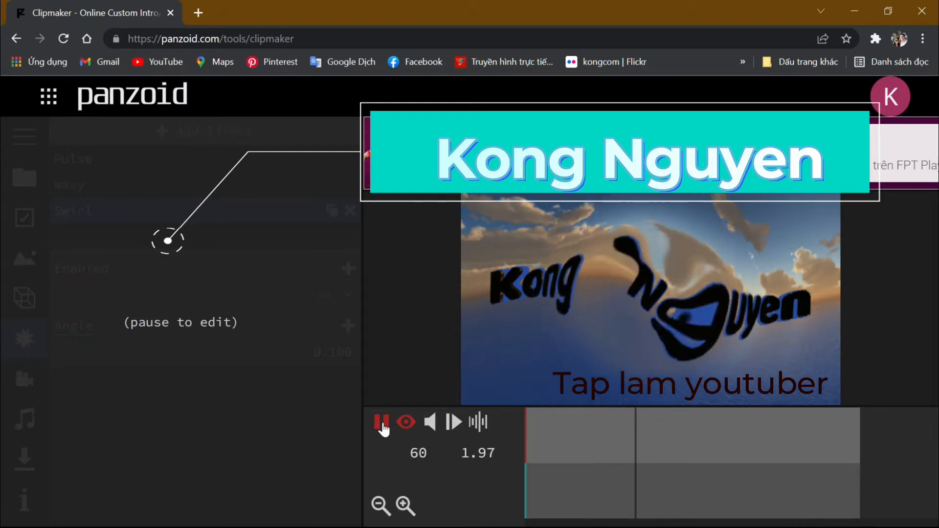
pyautogui.click(382, 424)
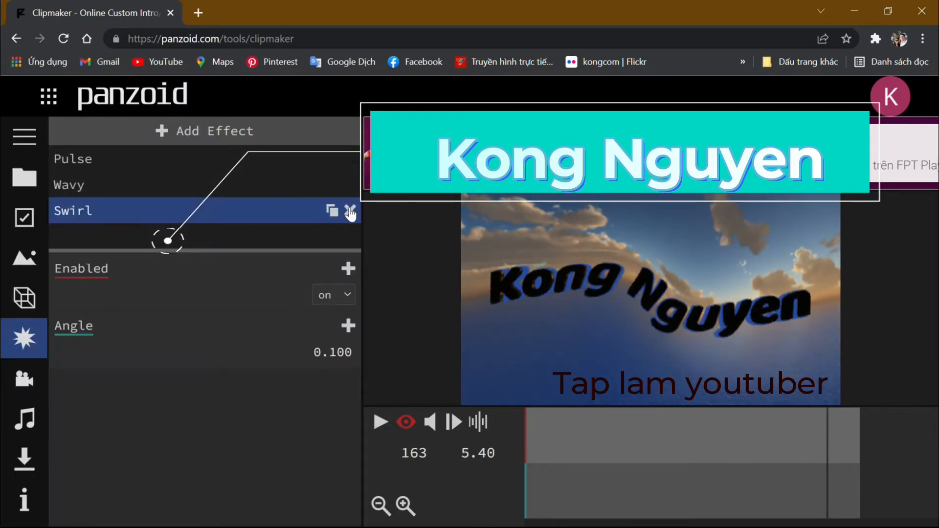
# - Remove the Swirl effect and add a Box Blur effect
pyautogui.click(350, 212)
pyautogui.click(220, 131)
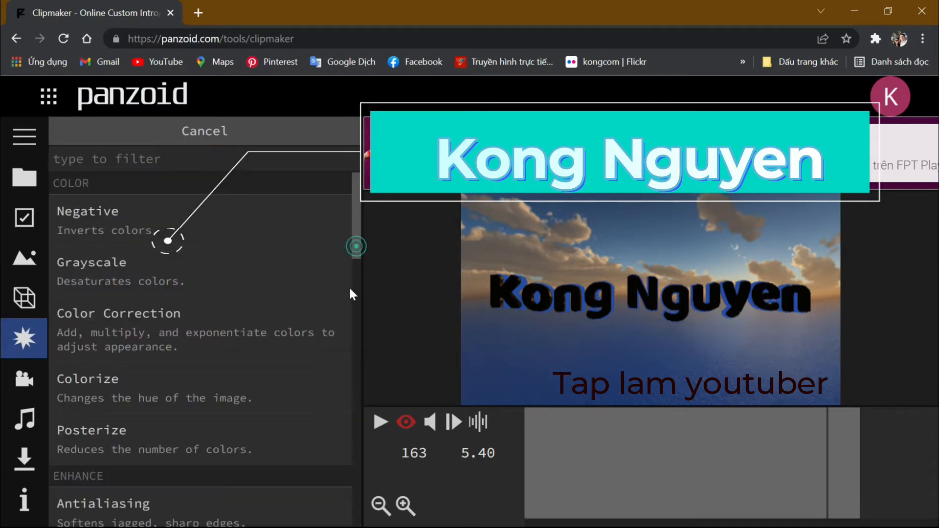
pyautogui.scroll(-12, 350, 277)
pyautogui.scroll(-2, 335, 420)
pyautogui.click(76, 294)
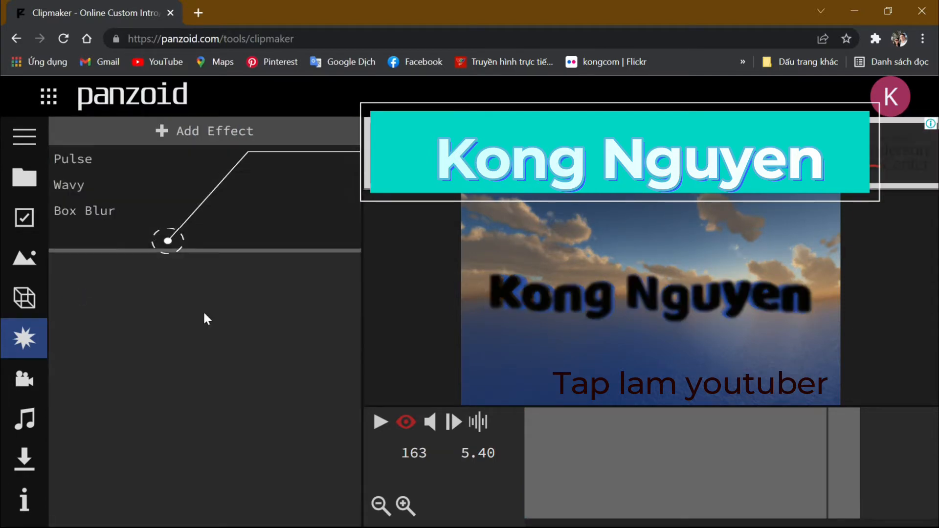
# - Set the Box Blur effect's Delta to 2 and turn the effect off
pyautogui.click(77, 221)
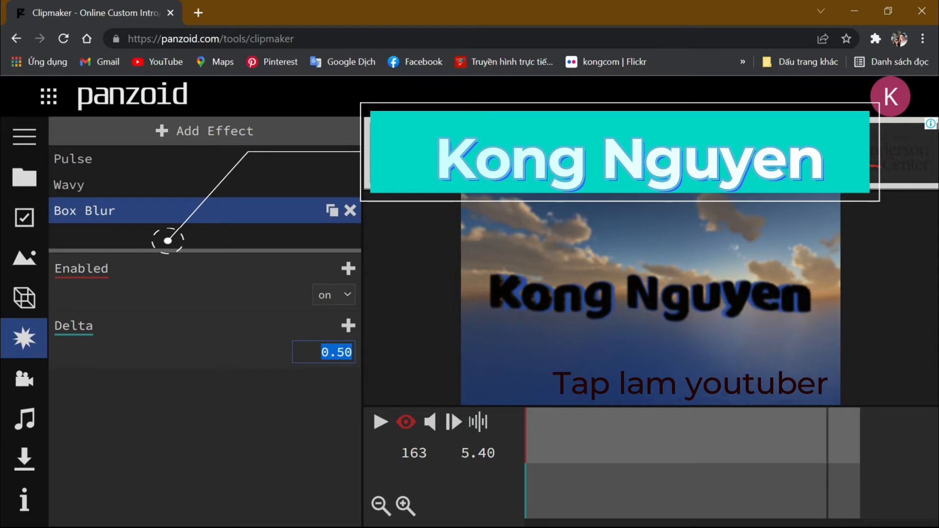
pyautogui.write('2')
pyautogui.press('Return')
pyautogui.click(348, 294)
pyautogui.click(328, 323)
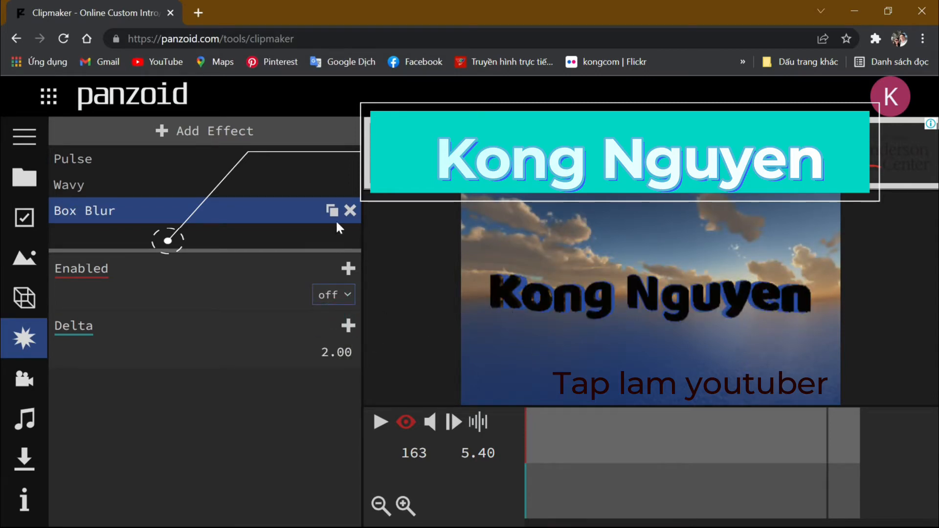
# - Replace the Box Blur effect with a Radial Blur effect and open its settings
pyautogui.click(350, 210)
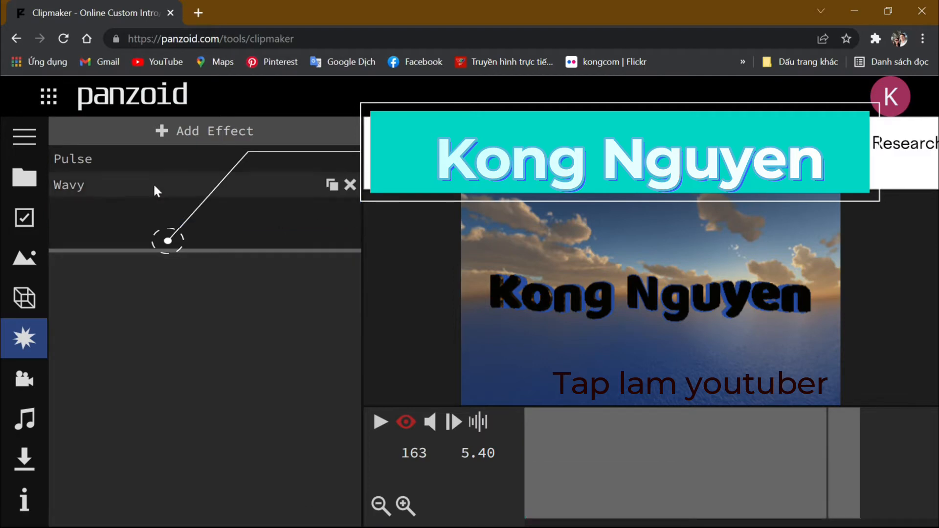
pyautogui.click(249, 131)
pyautogui.scroll(-4, 353, 273)
pyautogui.moveTo(355, 316); pyautogui.dragTo(356, 474)
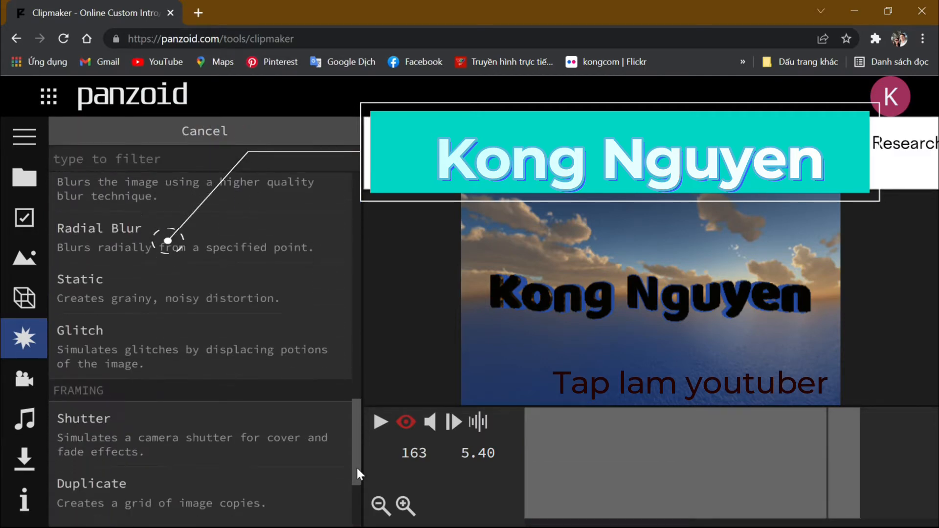
pyautogui.click(92, 240)
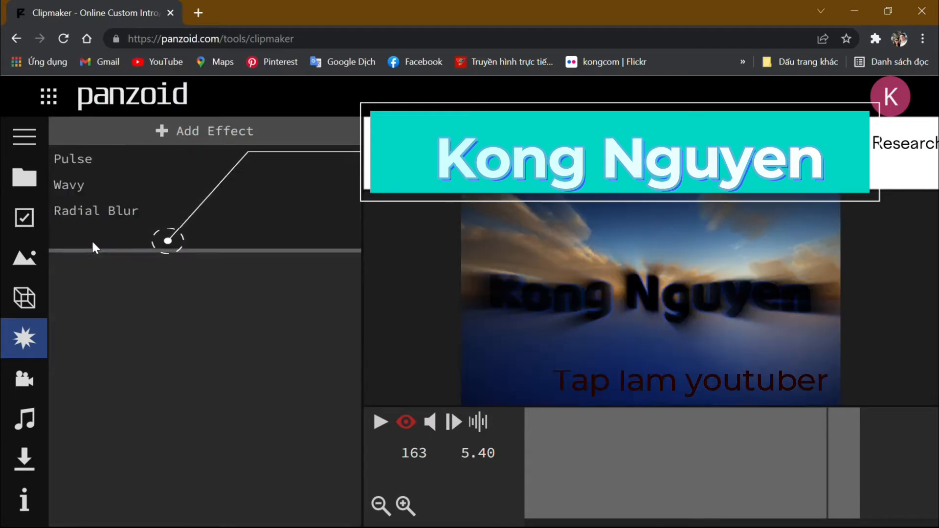
pyautogui.click(131, 211)
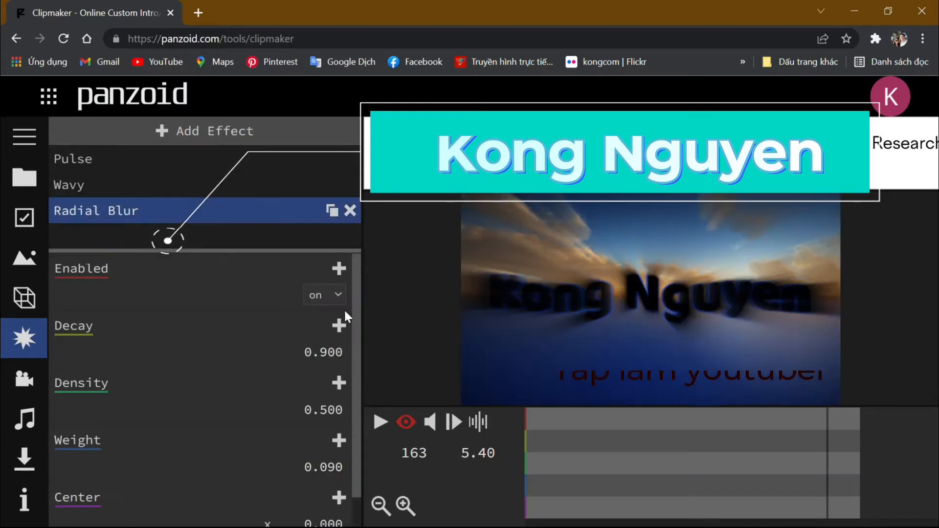
# - Try a Decay of 0.4 on the Radial Blur effect and set it back to 0.9
pyautogui.click(339, 352)
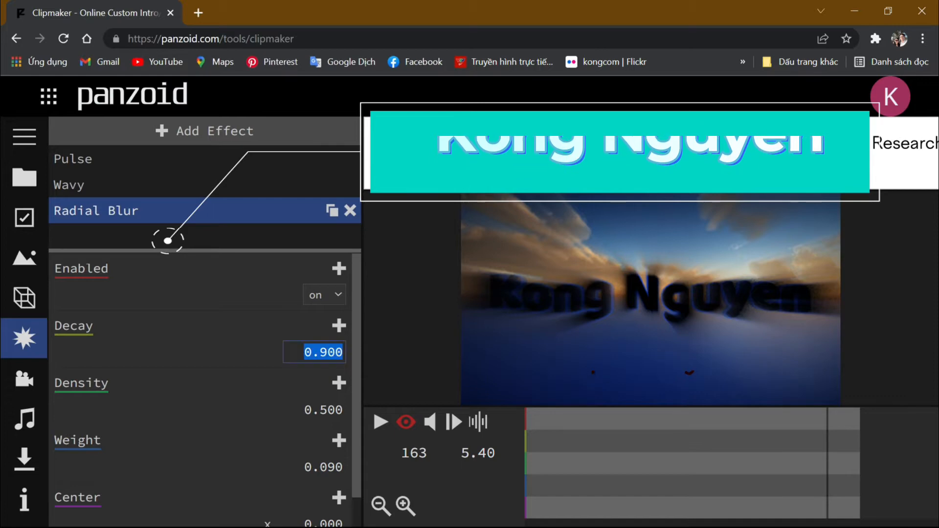
pyautogui.moveTo(327, 352); pyautogui.dragTo(320, 352)
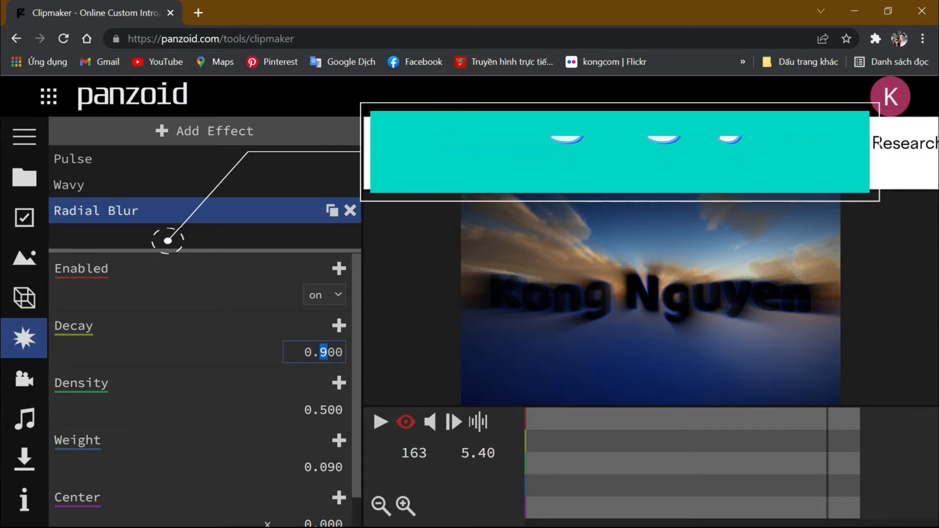
pyautogui.click(482, 362)
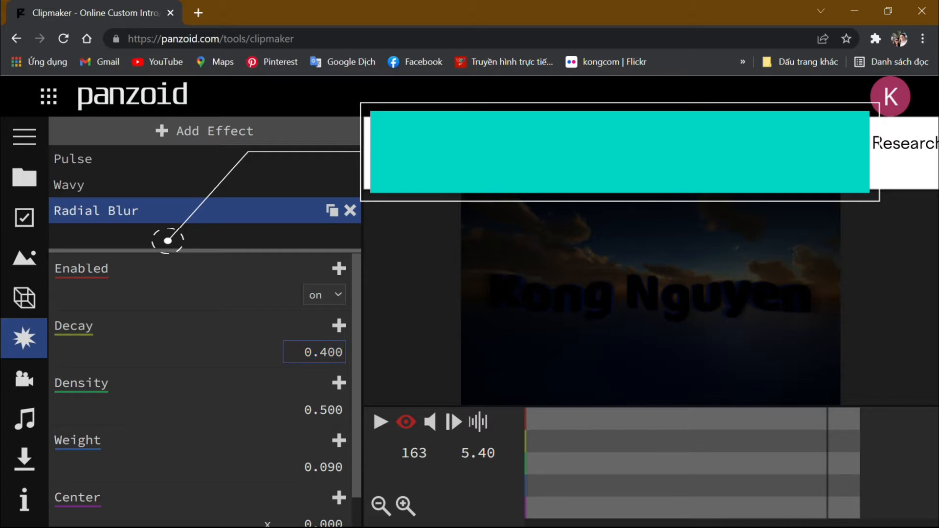
pyautogui.write('9')
pyautogui.press('Return')
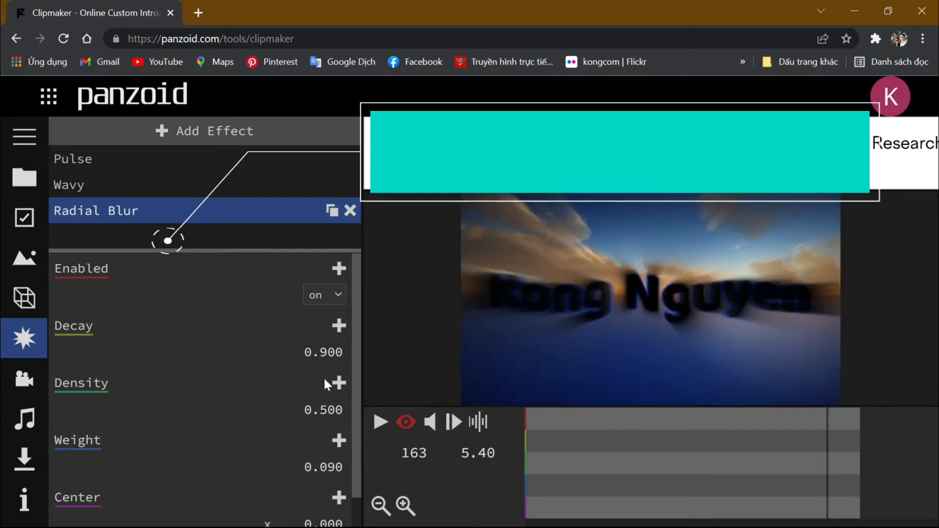
# - Set the Radial Blur effect's Density to 0.2 and its Weight to 0.02
pyautogui.click(324, 407)
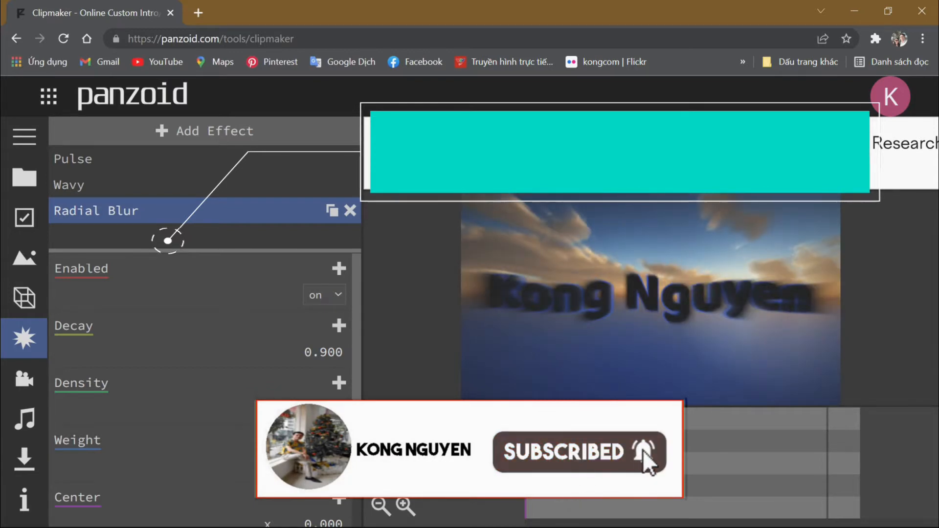
pyautogui.scroll(-1, 204, 389)
pyautogui.click(324, 432)
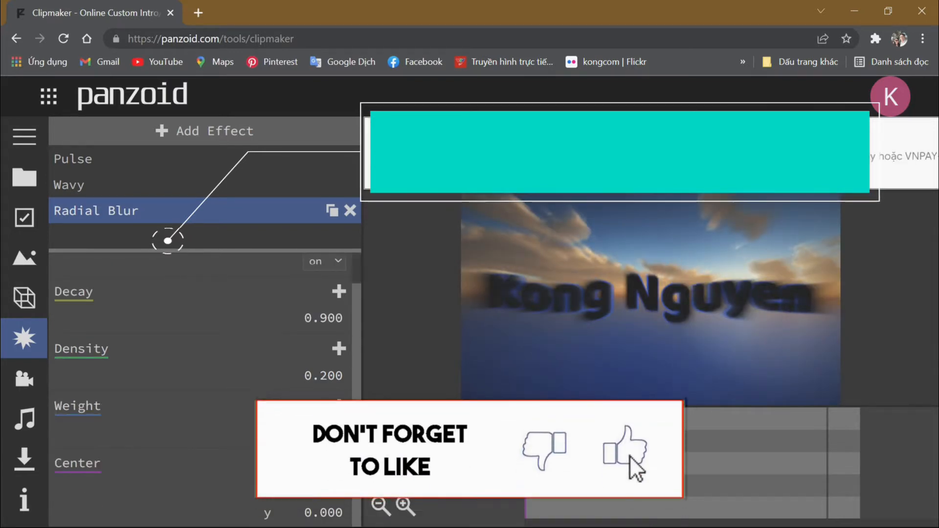
pyautogui.write('0.02')
pyautogui.press('Return')
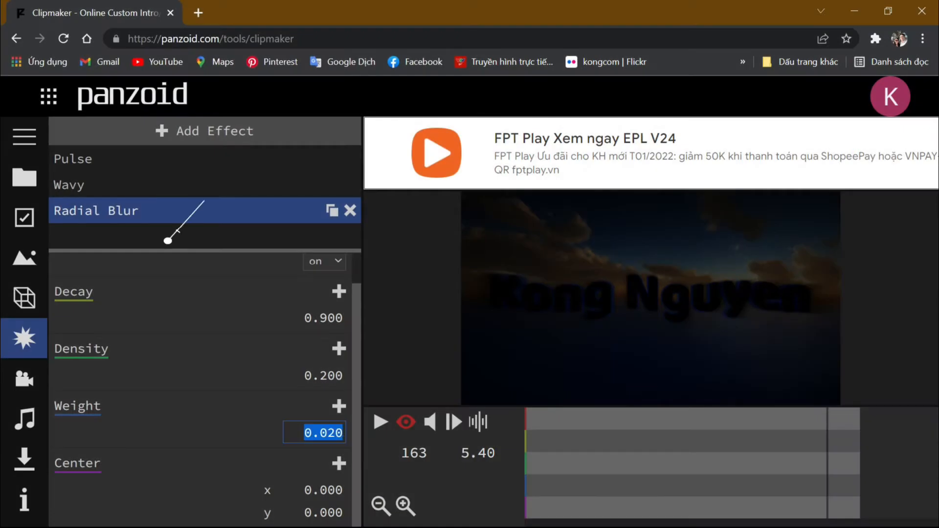
# - Set the Radial Blur effect's Weight to 0.06
pyautogui.click(324, 432)
pyautogui.click(335, 432)
pyautogui.press('BackSpace')
pyautogui.write('6')
pyautogui.press('Return')
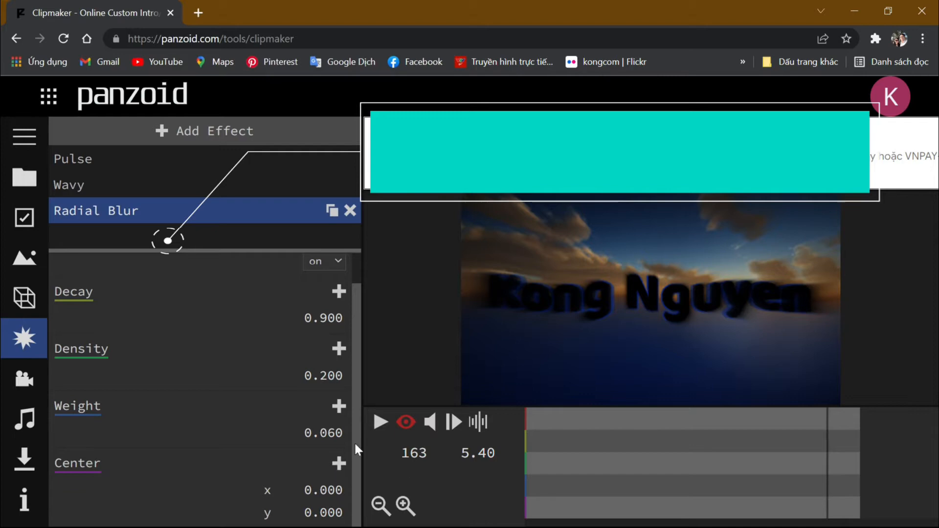
# - Add a Center keyframe to the Radial Blur effect at frame 163, set its easing to quartic in, and play the preview
pyautogui.click(343, 467)
pyautogui.click(307, 467)
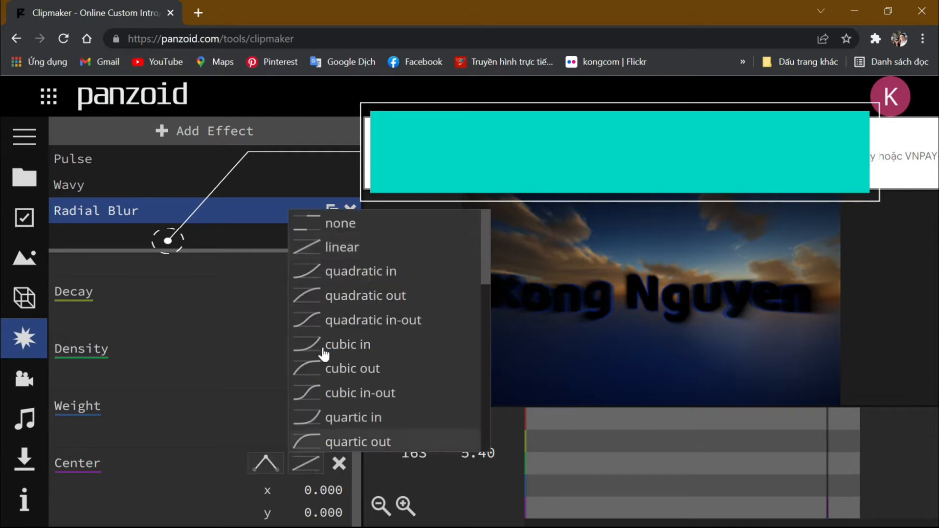
pyautogui.click(310, 228)
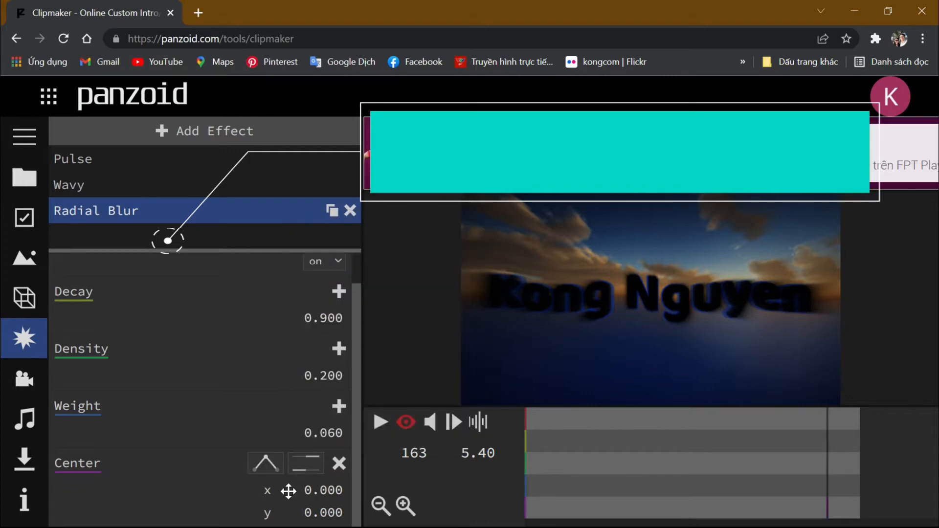
pyautogui.click(304, 465)
pyautogui.click(310, 417)
pyautogui.click(379, 428)
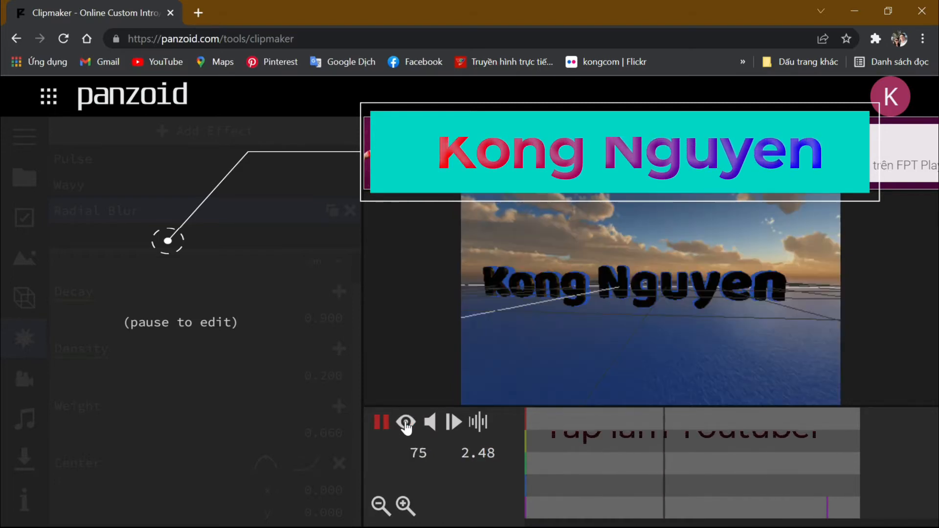
# - Turn on the render preview during playback, pause it, and delete the Radial Blur effect
pyautogui.click(406, 424)
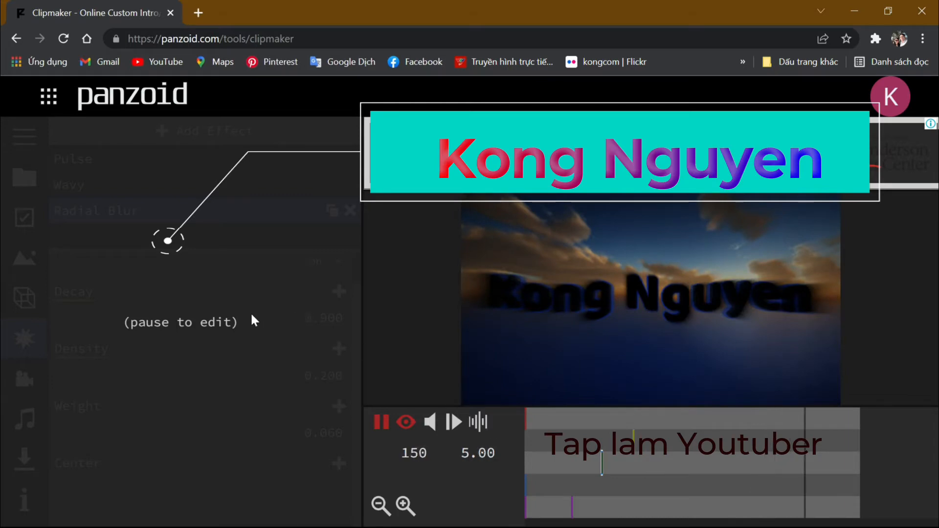
pyautogui.click(388, 422)
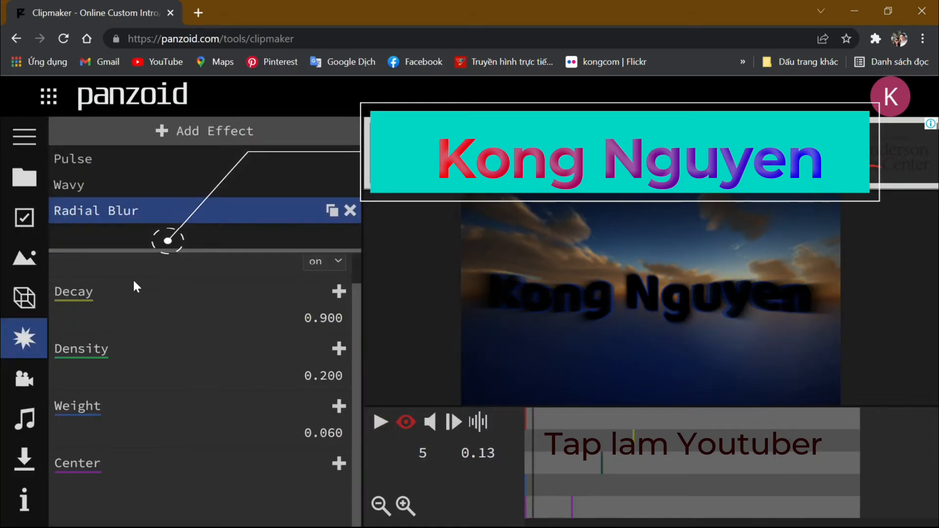
pyautogui.click(351, 212)
# - Add the Static effect to the clip and play the preview briefly
pyautogui.click(220, 130)
pyautogui.moveTo(354, 254); pyautogui.dragTo(360, 457)
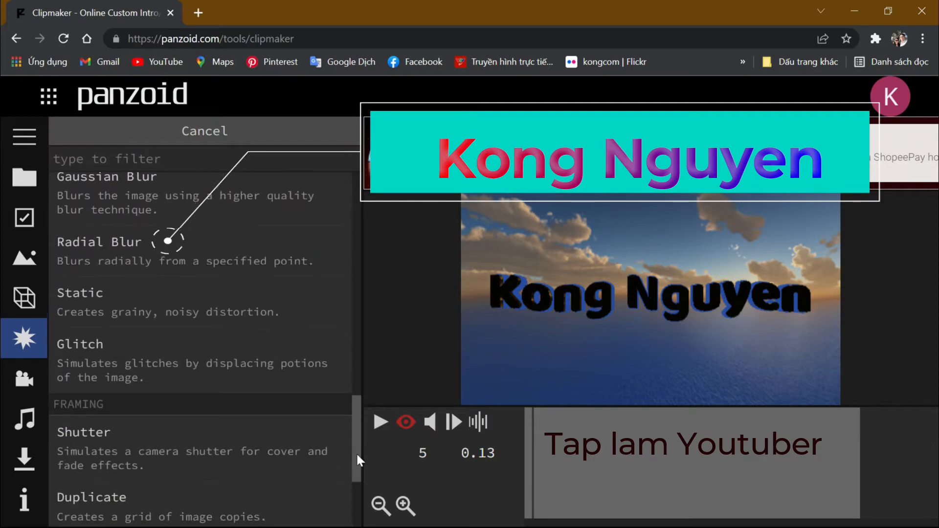
pyautogui.scroll(-2, 333, 439)
pyautogui.click(91, 241)
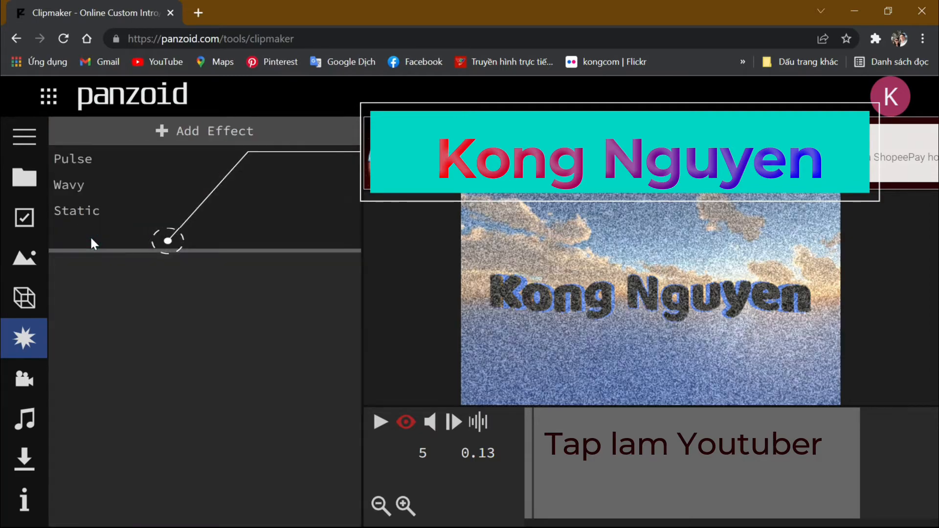
pyautogui.click(379, 423)
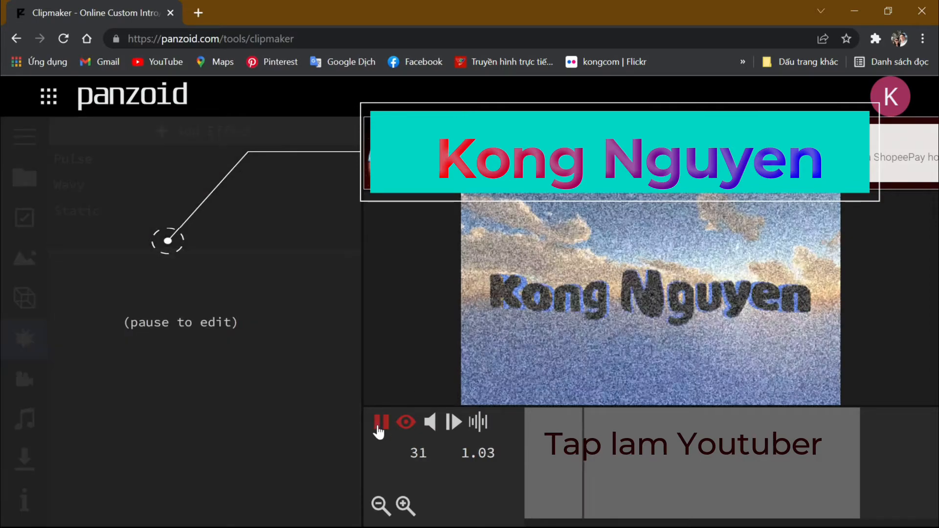
pyautogui.click(379, 423)
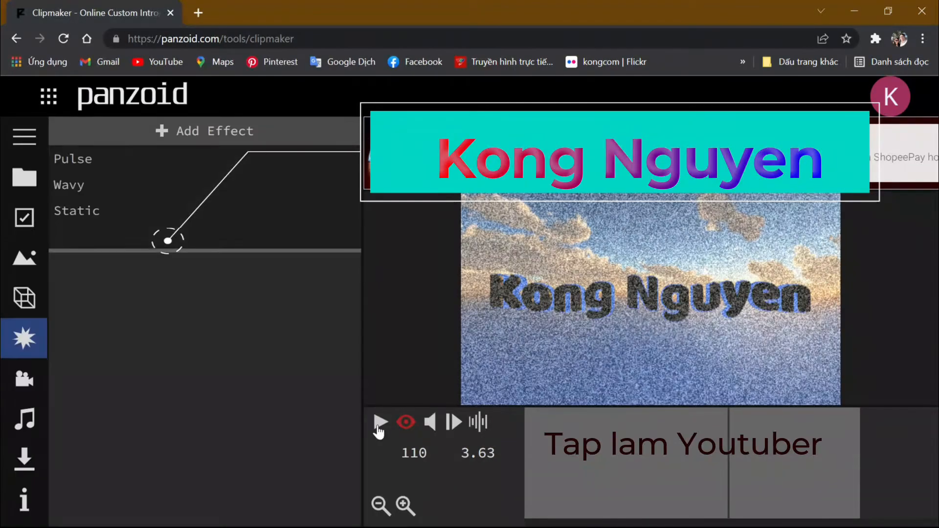
# - Set the Static effect's Blending mode to multiply, try a Size of 2, set it to 4, and play the preview
pyautogui.click(110, 208)
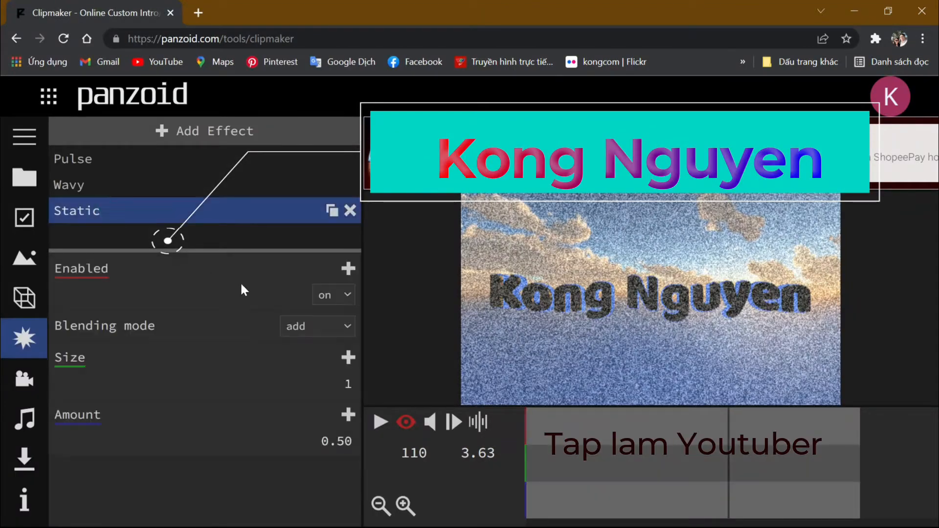
pyautogui.click(345, 327)
pyautogui.click(321, 387)
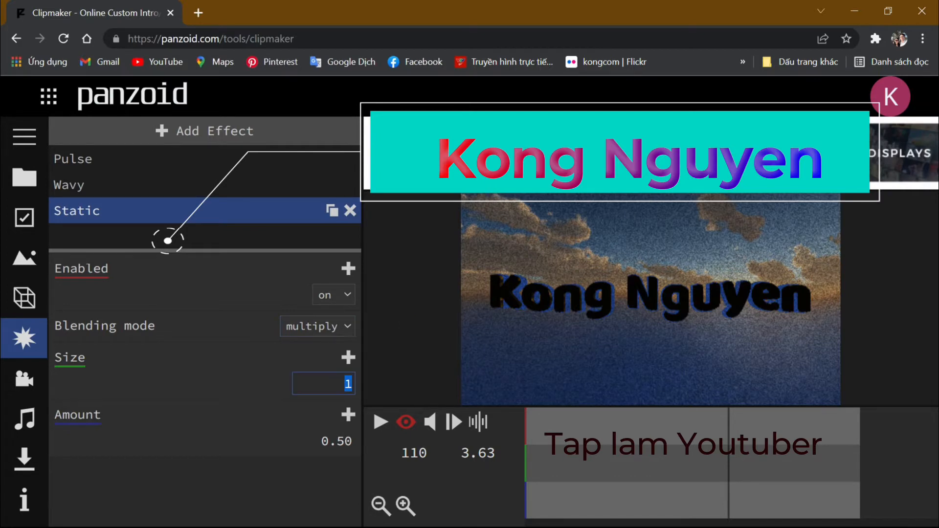
pyautogui.write('2')
pyautogui.press('Return')
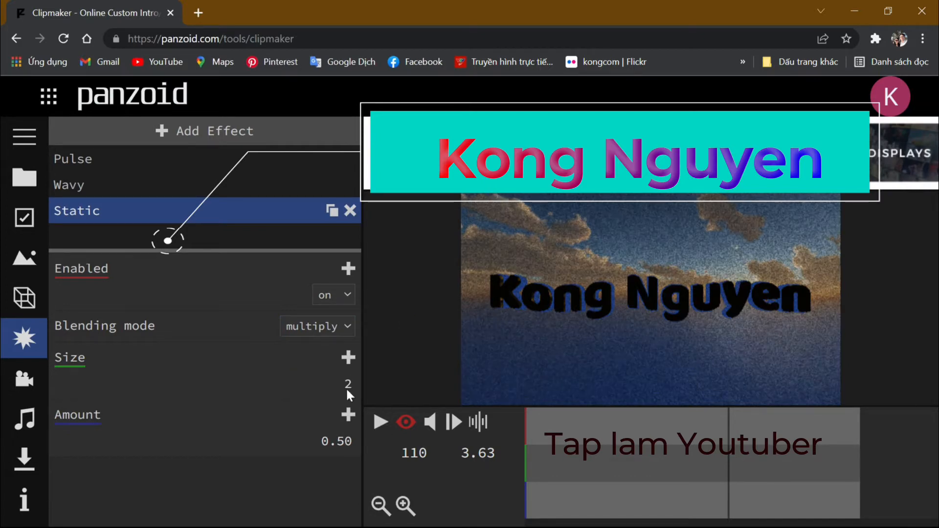
pyautogui.write('1')
pyautogui.press('Return')
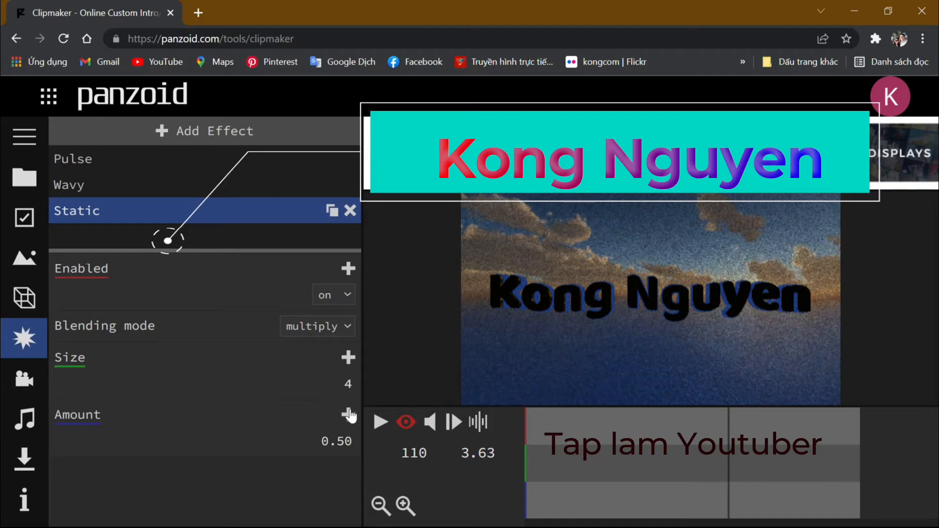
pyautogui.click(381, 422)
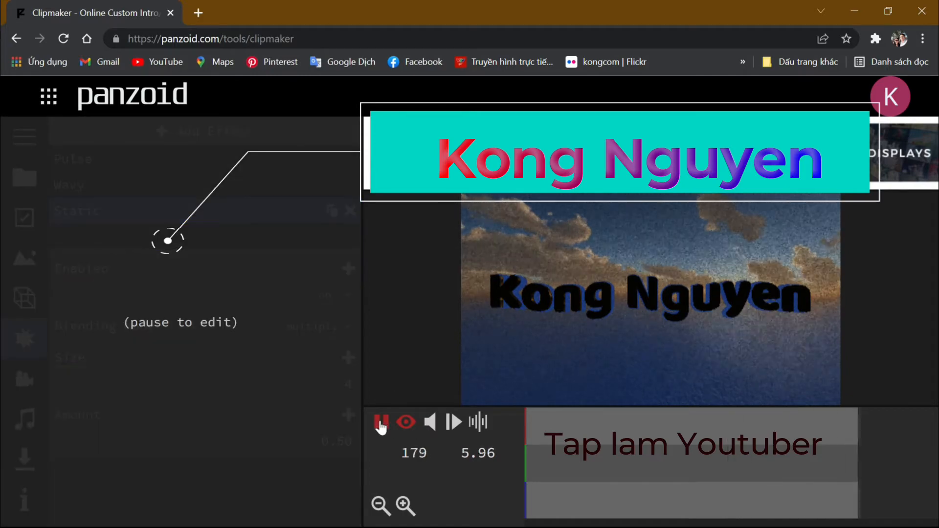
pyautogui.click(381, 423)
# - Try the subtract, multiply and none blending modes on the Static effect, set it to add, and play the preview
pyautogui.click(348, 326)
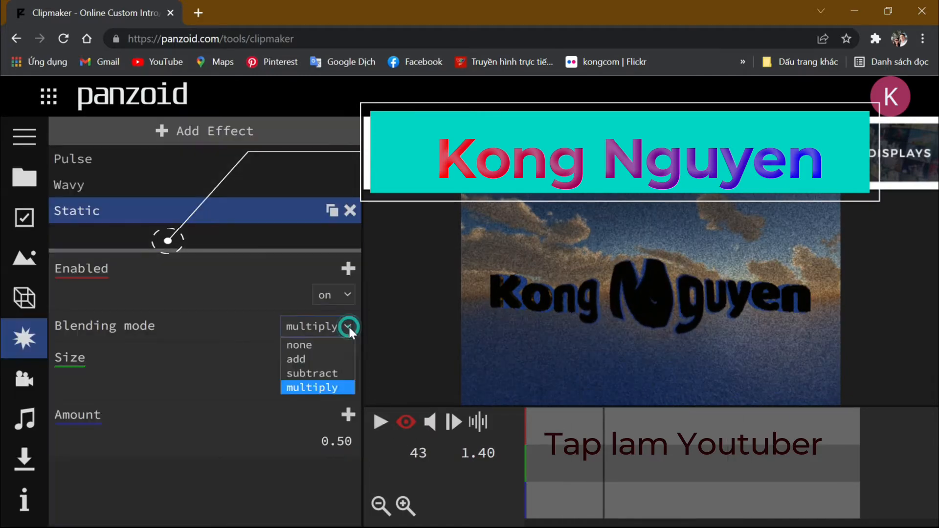
pyautogui.click(314, 373)
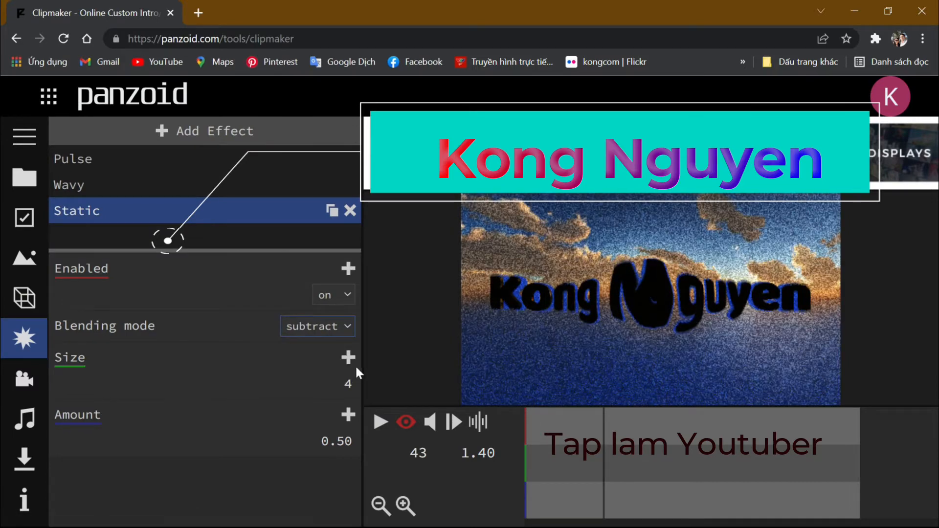
pyautogui.click(348, 327)
pyautogui.click(314, 387)
pyautogui.click(345, 327)
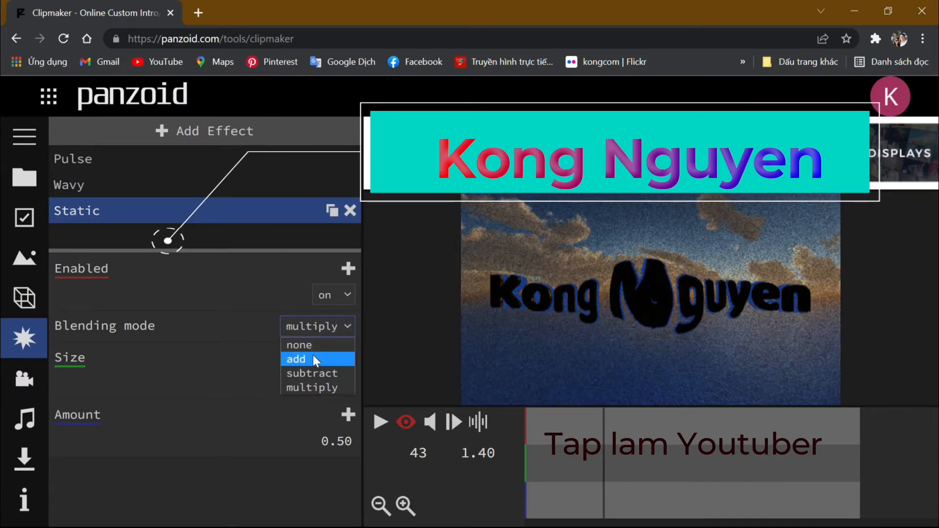
pyautogui.click(312, 345)
pyautogui.click(344, 325)
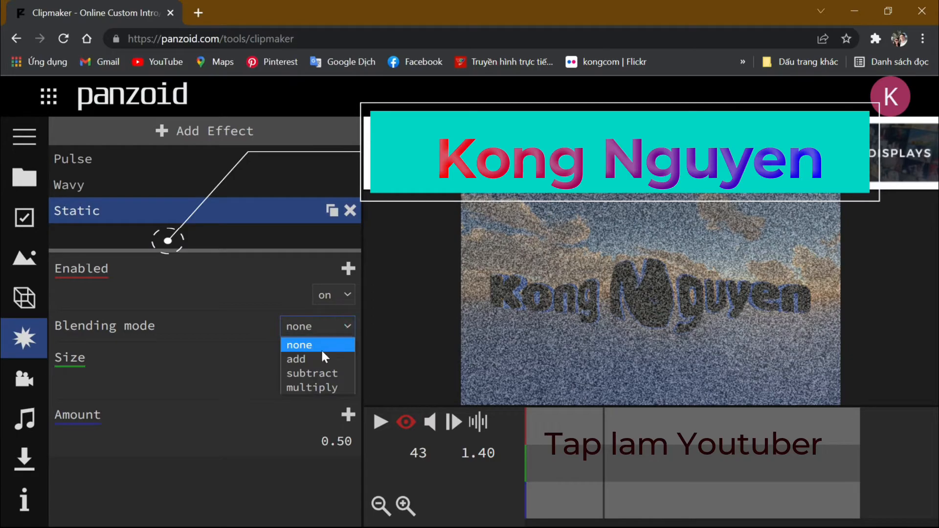
pyautogui.click(313, 359)
pyautogui.click(380, 422)
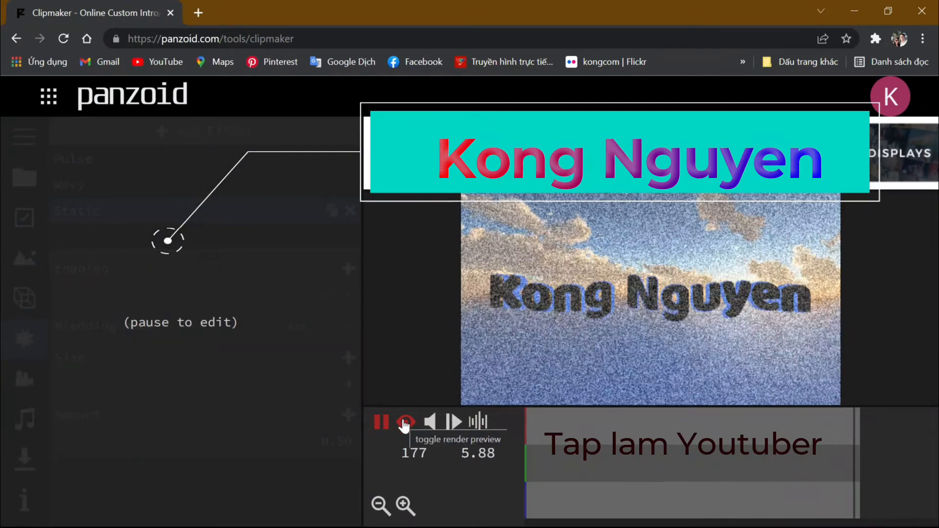
pyautogui.click(382, 421)
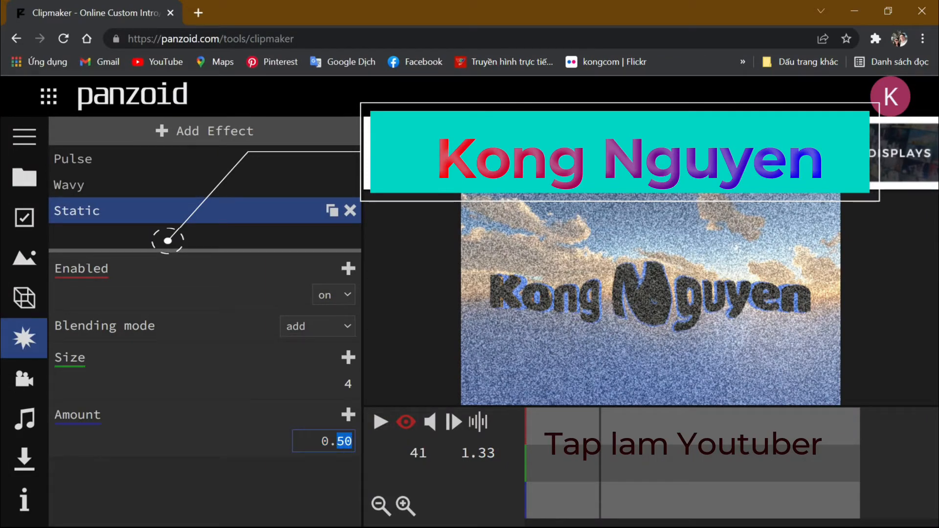
# - Set the Static effect's Amount to 0.10 and play the preview
pyautogui.write('10')
pyautogui.press('Return')
pyautogui.click(377, 426)
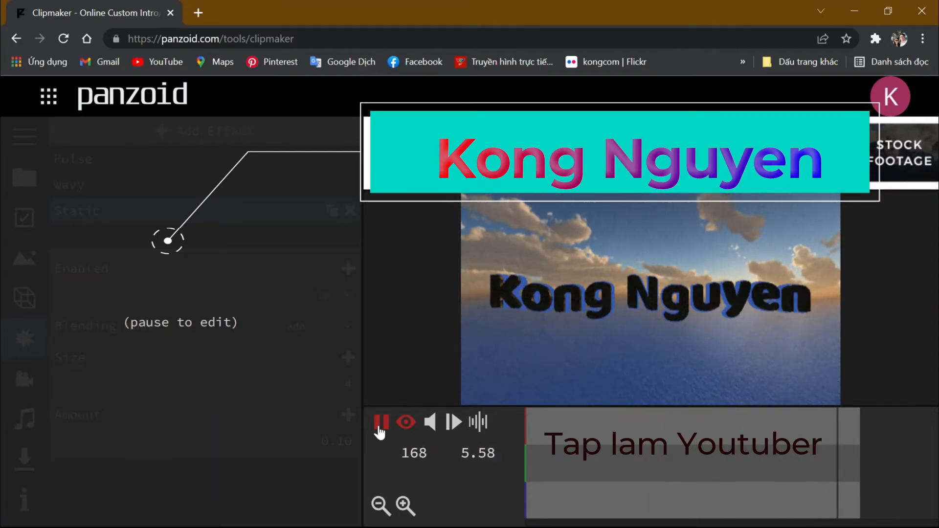
pyautogui.click(379, 430)
# - Replace the Static effect with the Glitch effect and play the preview
pyautogui.click(350, 211)
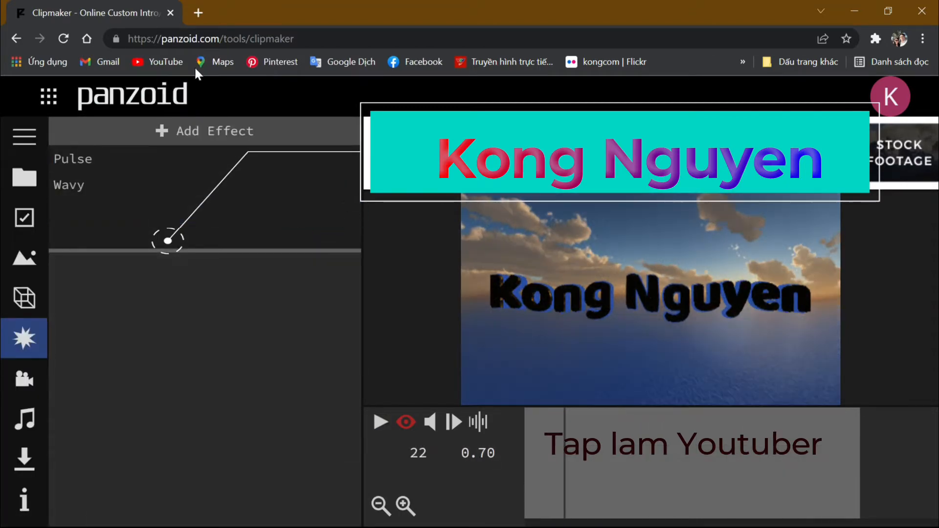
pyautogui.click(198, 133)
pyautogui.scroll(-15, 341, 325)
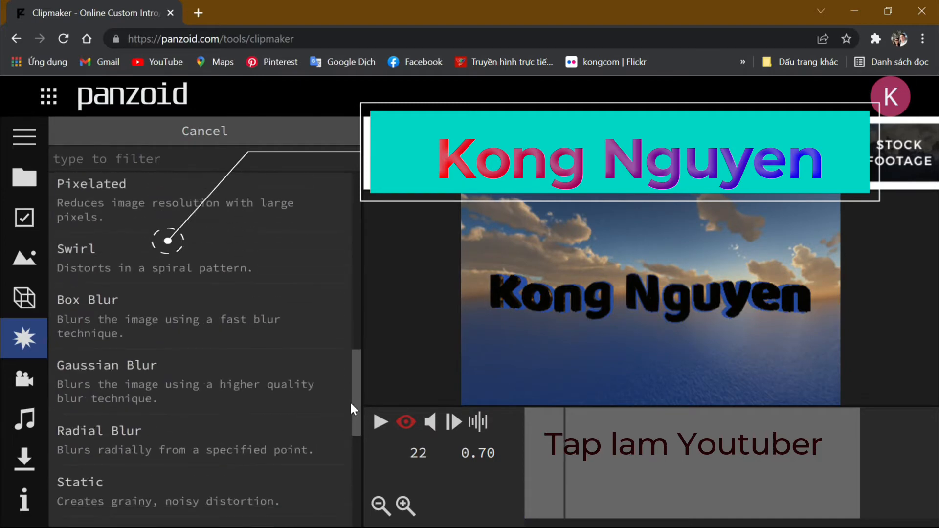
pyautogui.scroll(3, 354, 380)
pyautogui.moveTo(356, 364); pyautogui.dragTo(343, 459)
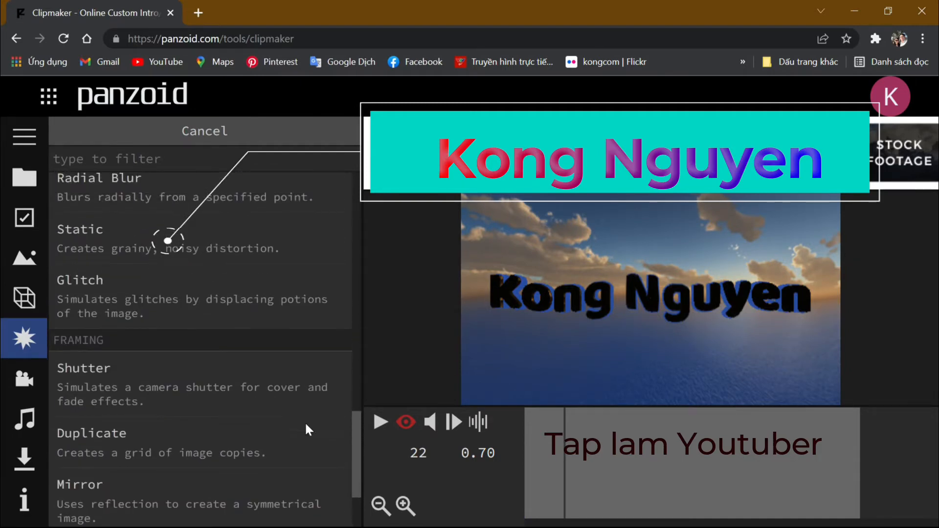
pyautogui.click(86, 284)
pyautogui.click(379, 421)
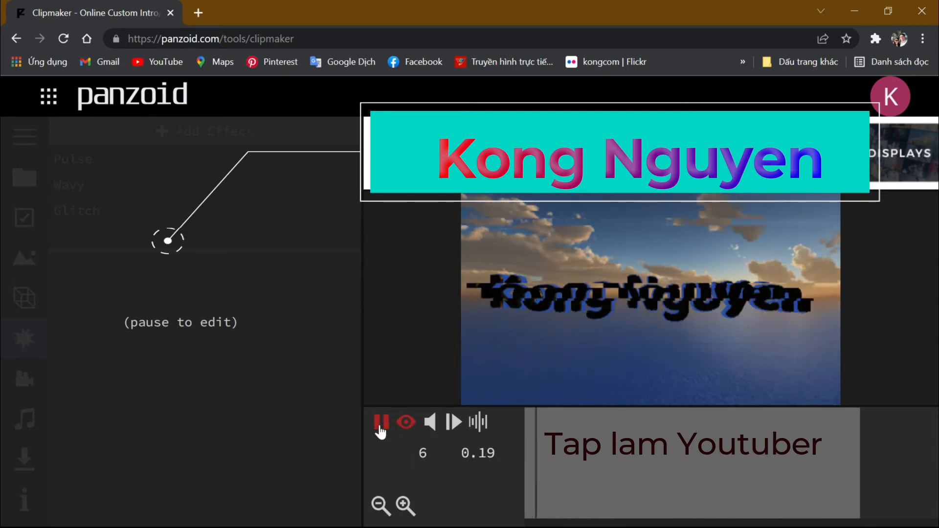
pyautogui.click(381, 422)
# - Set the Glitch effect's Speed to 2.0 and play the preview
pyautogui.click(85, 213)
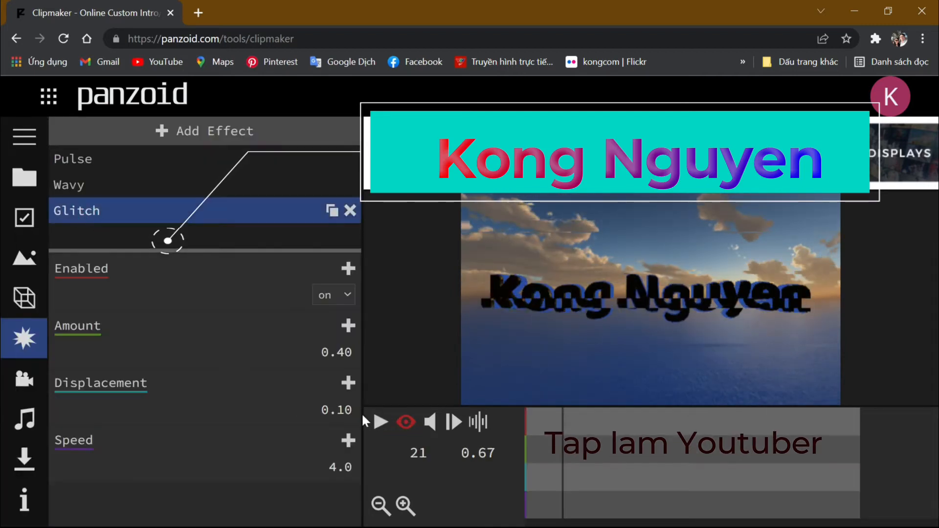
pyautogui.click(337, 467)
pyautogui.moveTo(337, 467); pyautogui.dragTo(329, 467)
pyautogui.write('2')
pyautogui.press('Return')
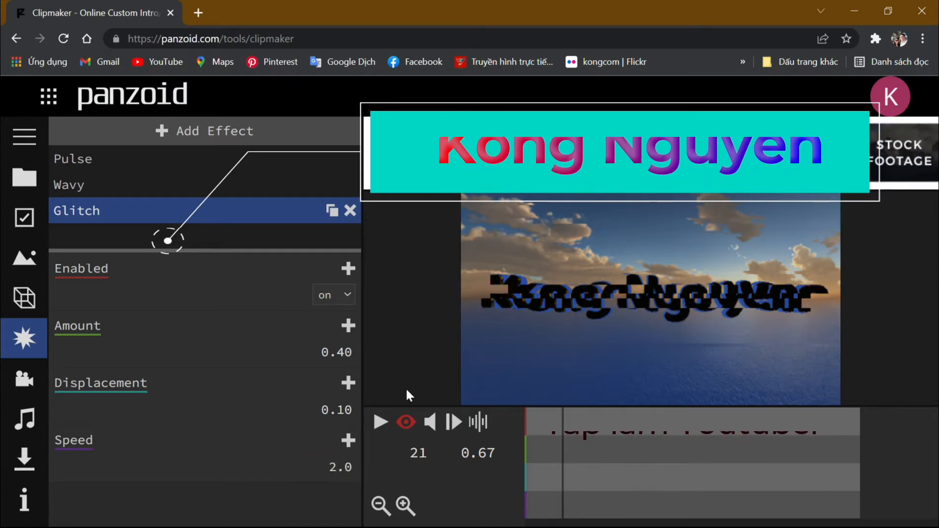
pyautogui.click(381, 424)
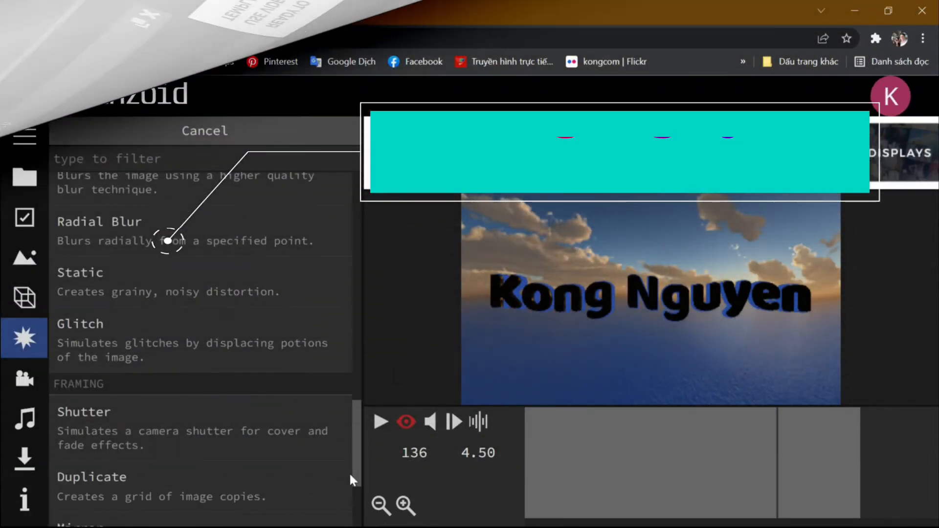
# - Add the Shutter effect from the Framing category and open its settings
pyautogui.scroll(-1, 349, 472)
pyautogui.scroll(-2, 349, 486)
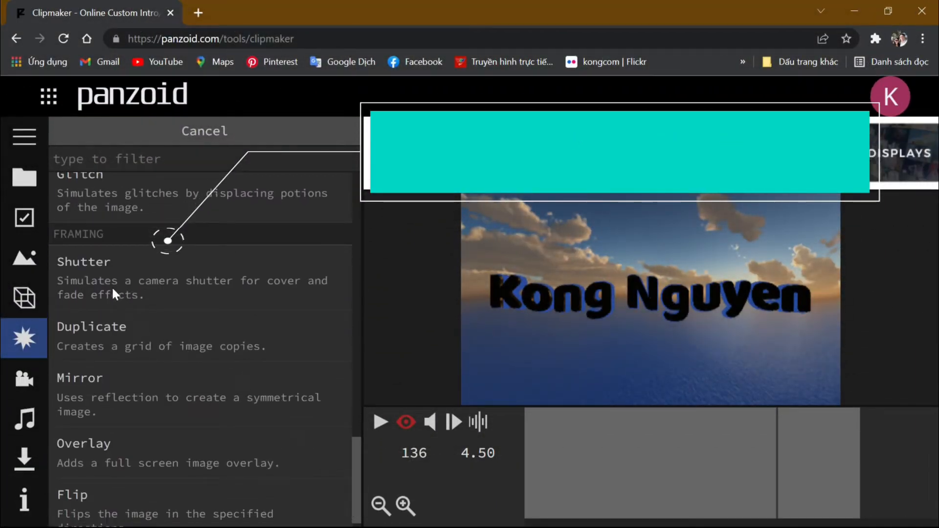
pyautogui.click(107, 271)
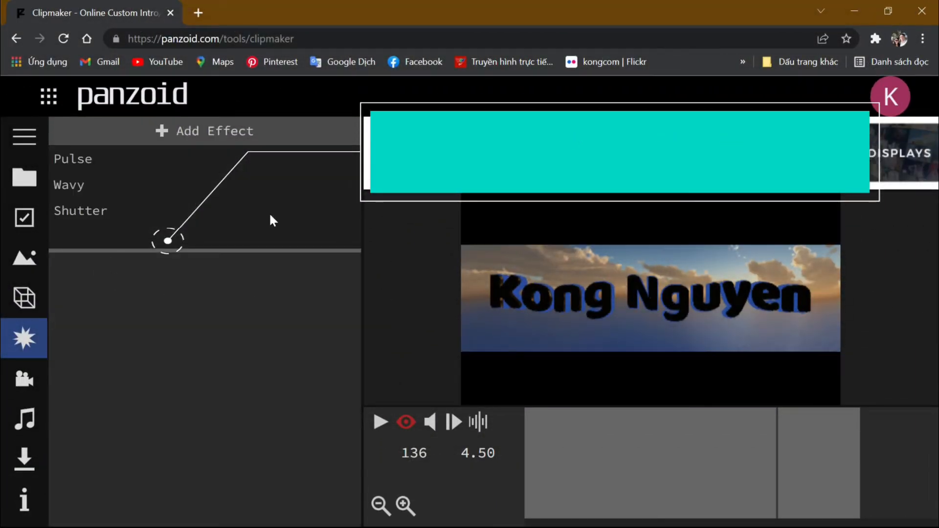
pyautogui.click(88, 216)
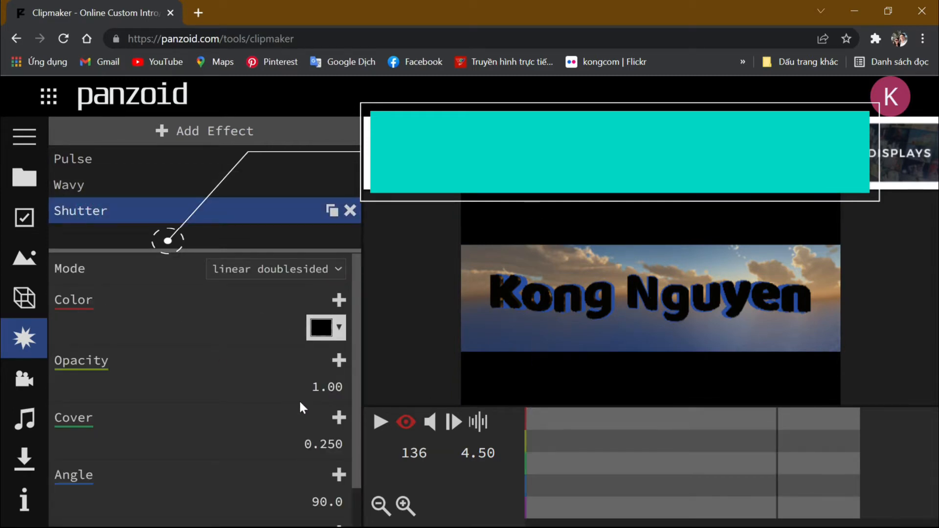
# - Try a different Cover value on the Shutter effect and set it to 0.100
pyautogui.scroll(-1, 356, 422)
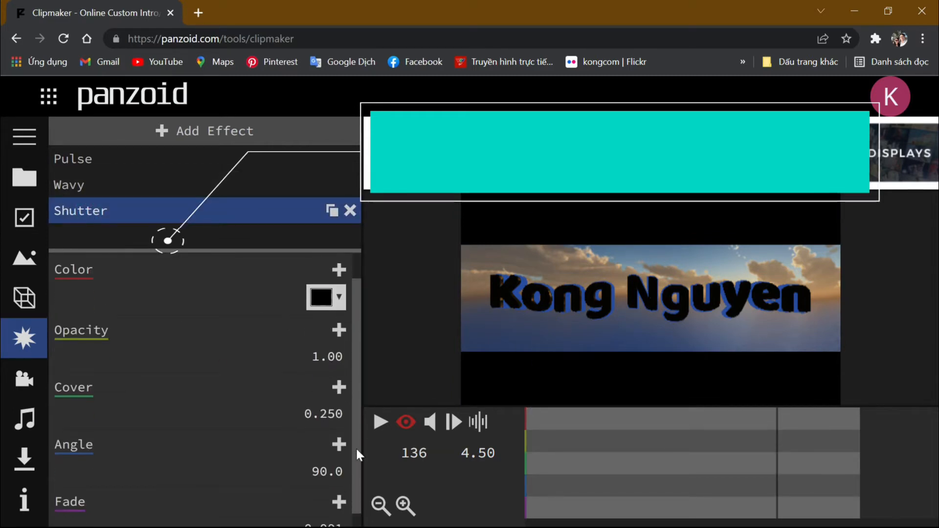
pyautogui.click(325, 413)
pyautogui.click(323, 413)
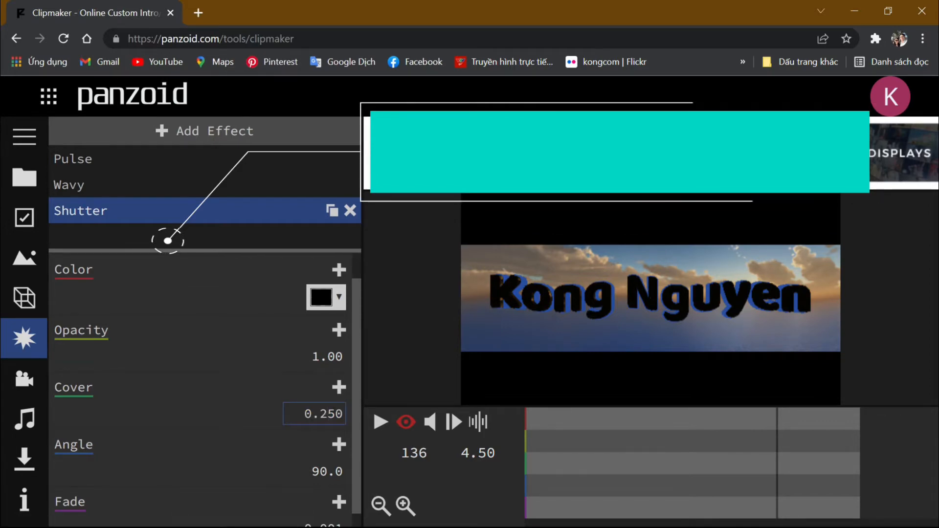
pyautogui.press('Return')
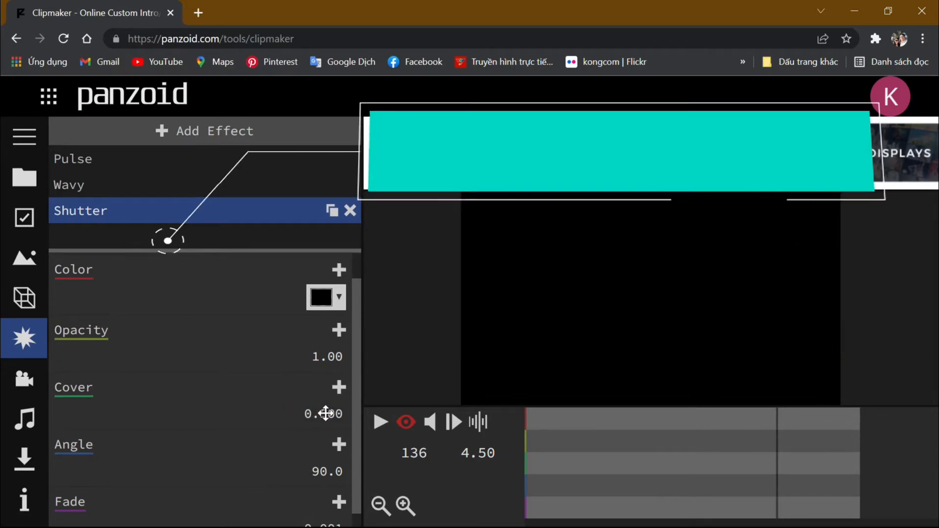
pyautogui.click(321, 414)
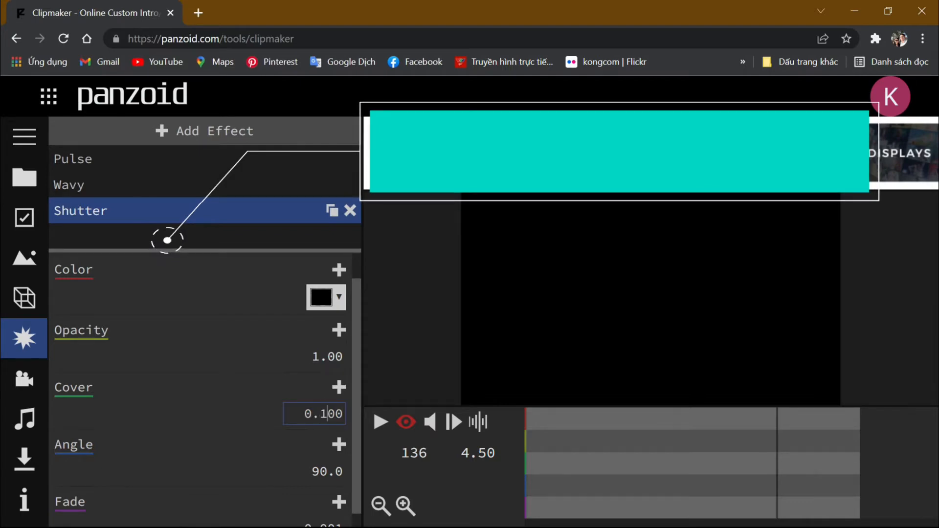
pyautogui.press('Return')
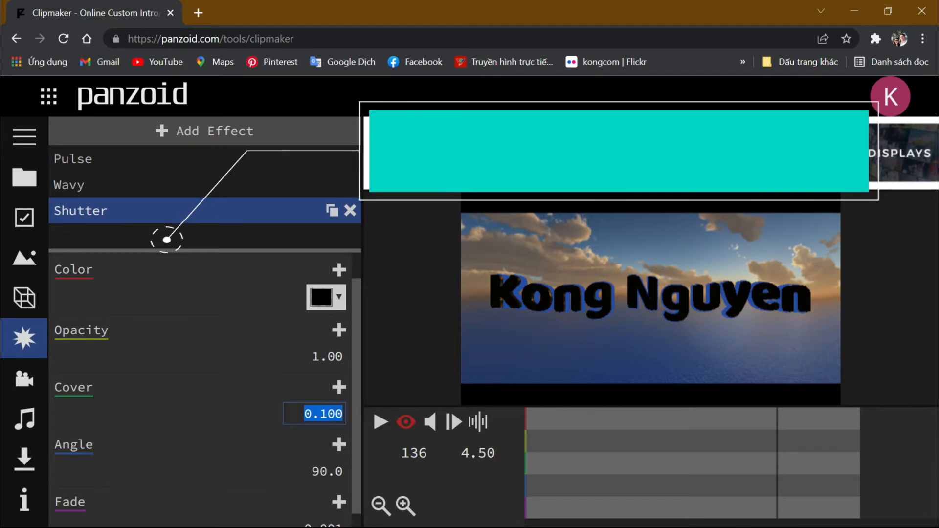
# - Set the Shutter effect's Color to blue #1327d9
pyautogui.click(336, 300)
pyautogui.click(608, 391)
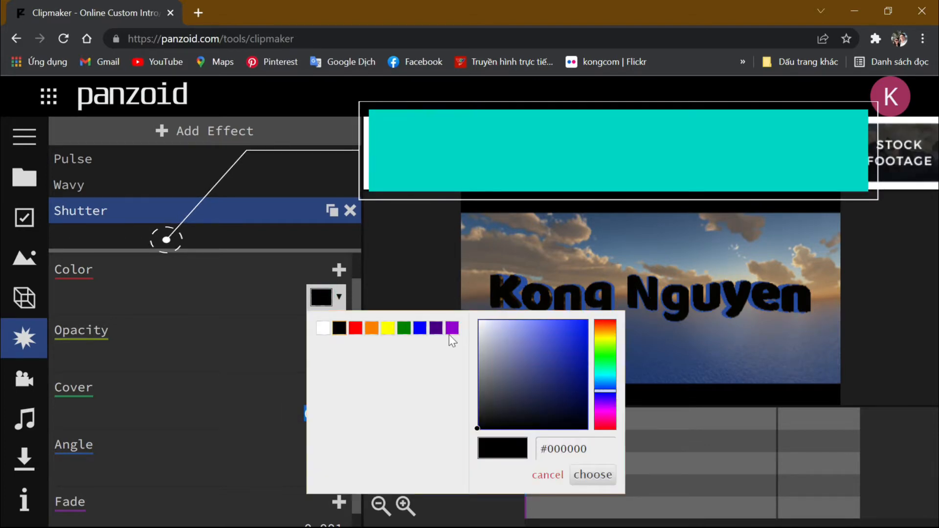
pyautogui.click(576, 477)
pyautogui.click(336, 299)
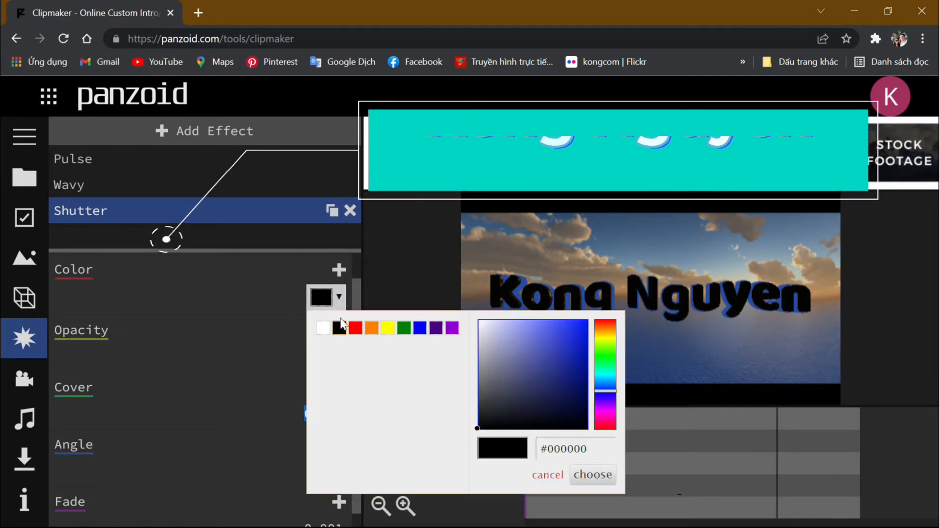
pyautogui.click(578, 337)
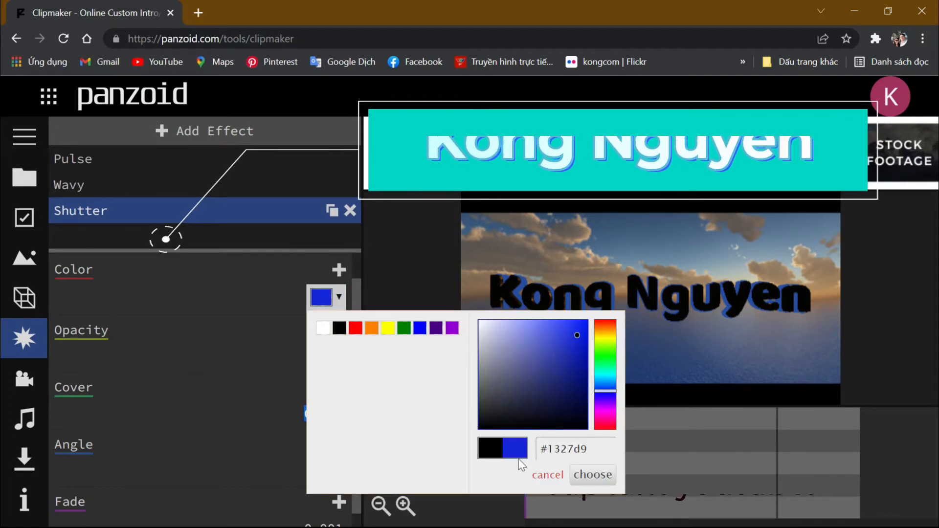
pyautogui.click(593, 474)
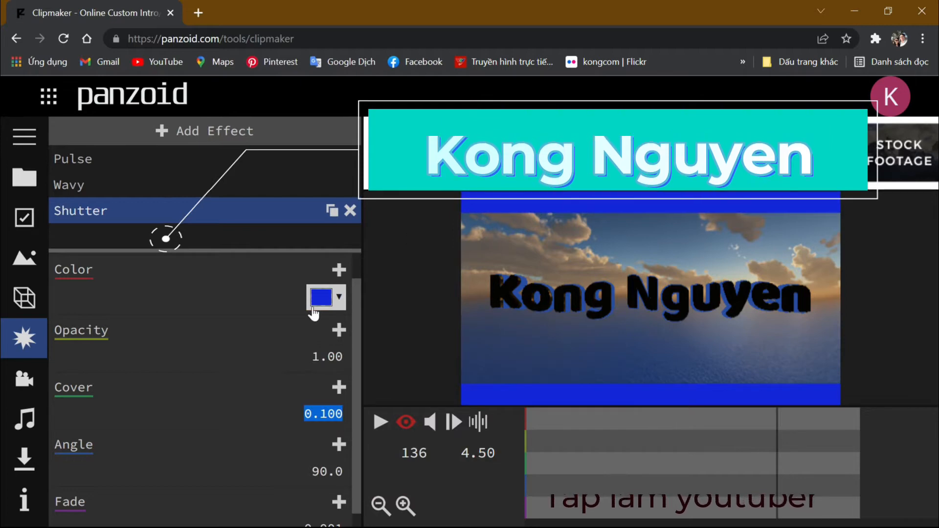
# - Change the Shutter effect's Color to white #ffffff
pyautogui.click(336, 298)
pyautogui.click(323, 329)
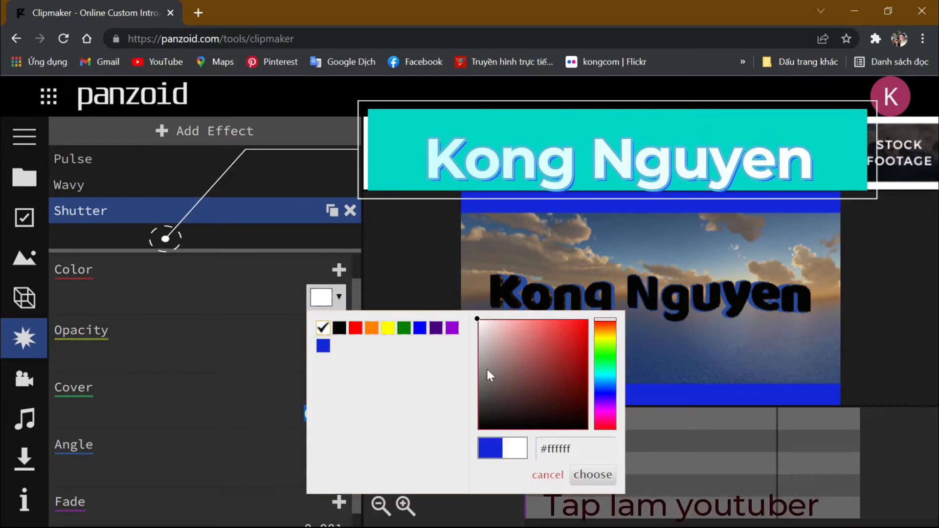
pyautogui.click(581, 474)
pyautogui.click(338, 296)
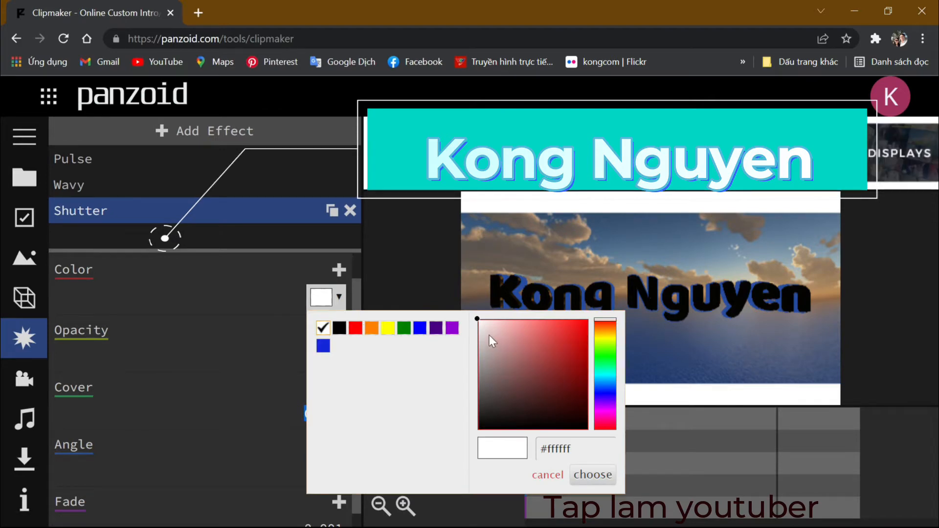
pyautogui.click(583, 475)
# - Set the Shutter effect's Angle to 0 so its bars run vertically
pyautogui.scroll(-1, 352, 382)
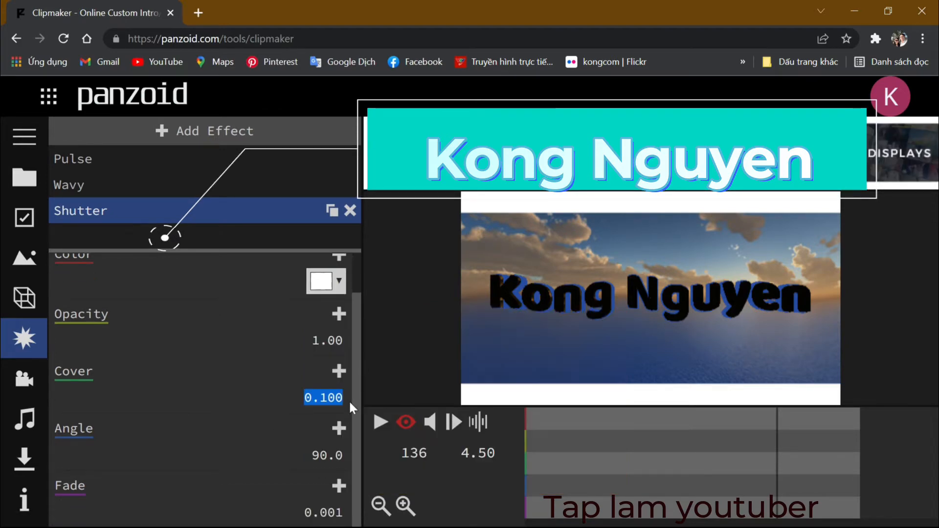
pyautogui.click(324, 454)
pyautogui.moveTo(328, 455); pyautogui.dragTo(312, 456)
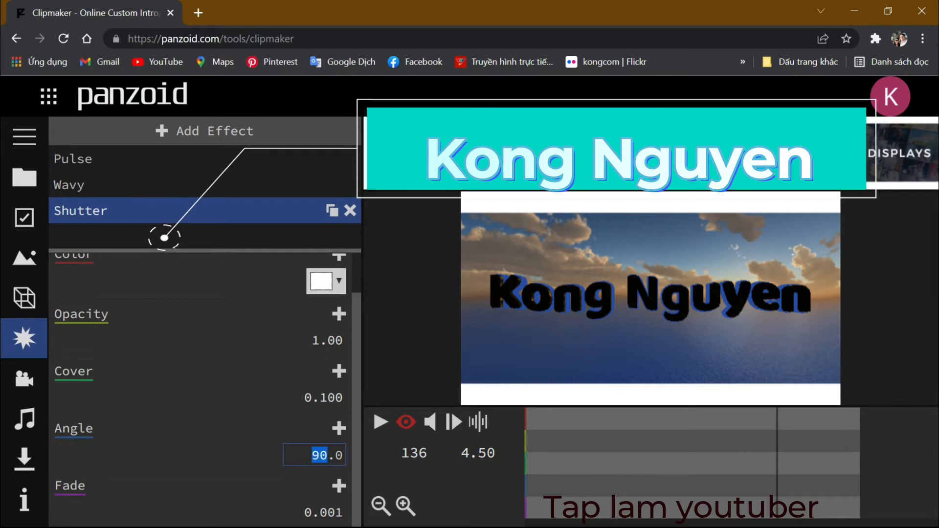
pyautogui.press('Return')
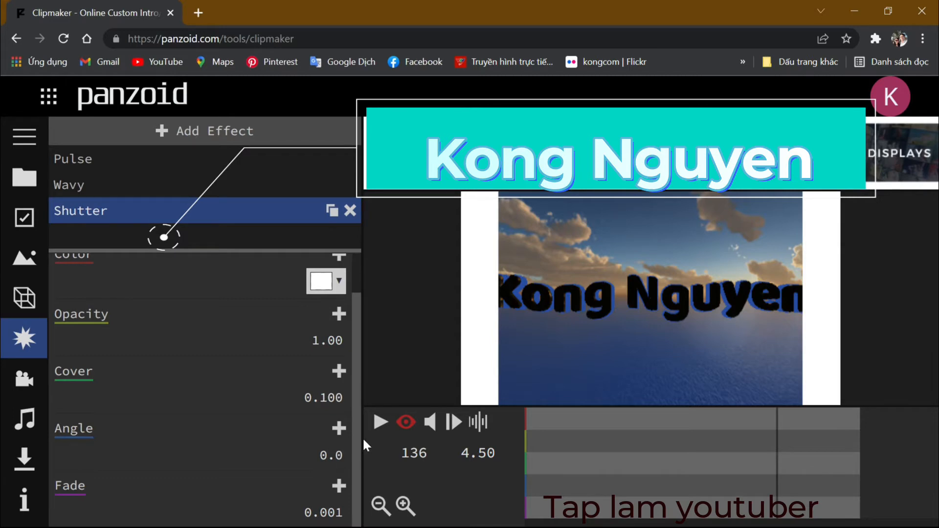
# - Set the Shutter effect's Fade to 0.600 and play the preview briefly
pyautogui.click(339, 512)
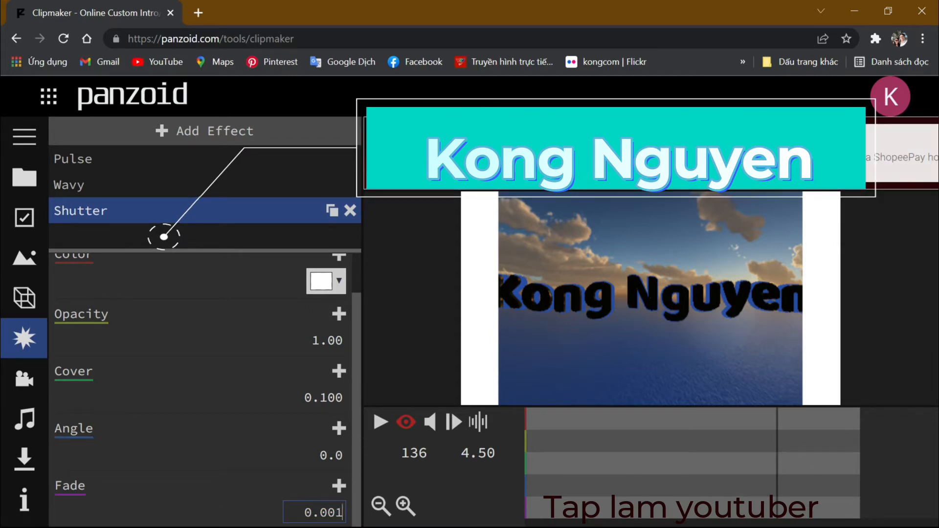
pyautogui.press('BackSpace')
pyautogui.press('BackSpace')
pyautogui.press('BackSpace')
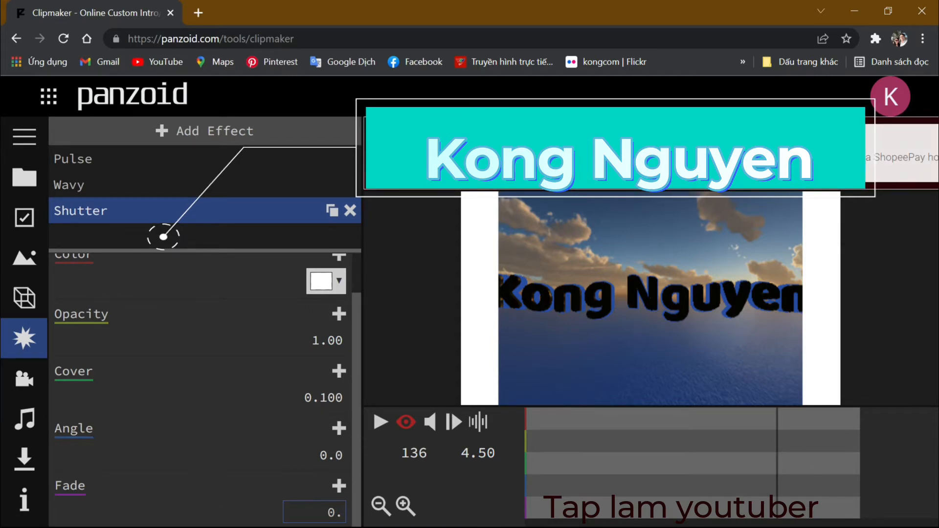
pyautogui.write('60')
pyautogui.press('Return')
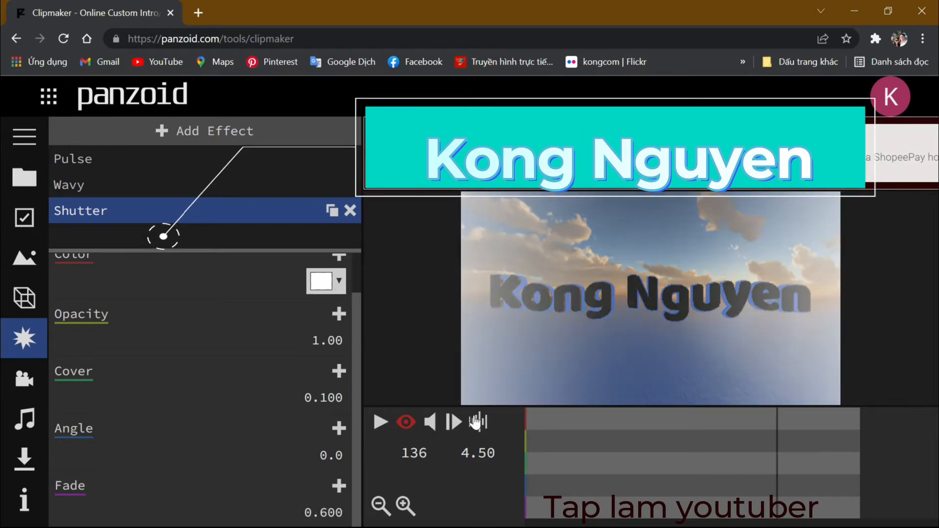
pyautogui.click(378, 423)
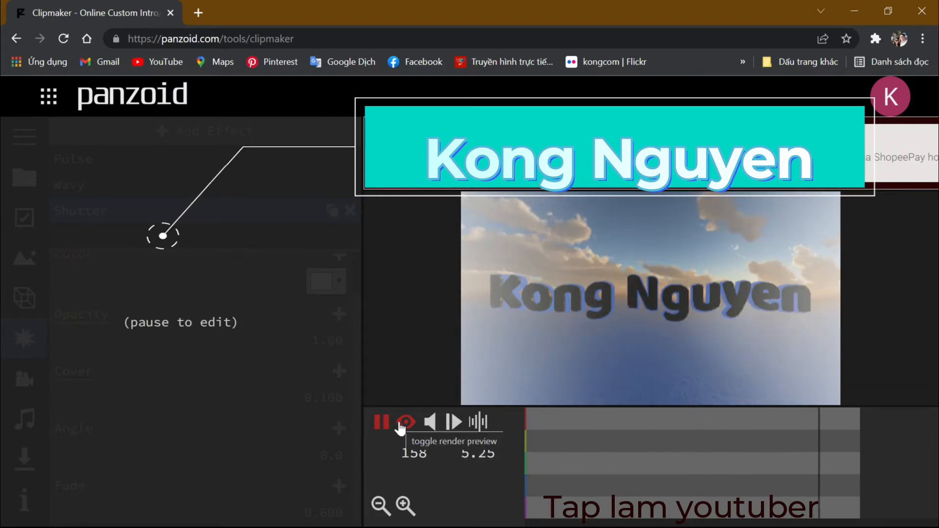
pyautogui.click(380, 423)
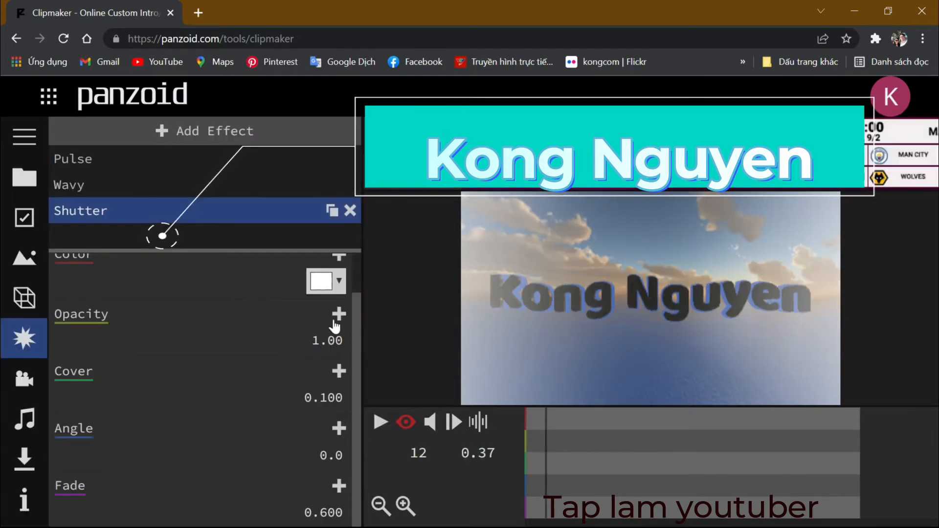
# - Set the Shutter effect's Opacity to 0.50
pyautogui.click(326, 340)
pyautogui.click(316, 339)
pyautogui.doubleClick(315, 340)
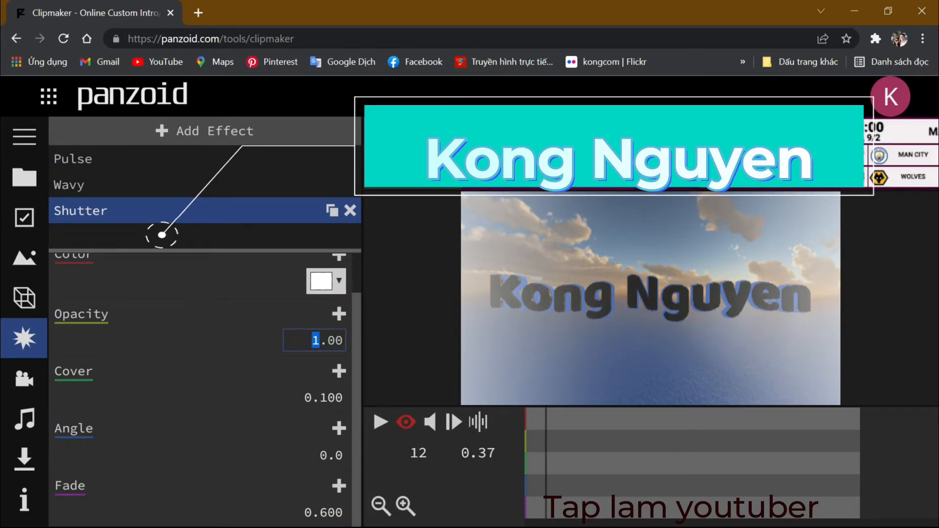
pyautogui.doubleClick(340, 340)
pyautogui.write('.5')
pyautogui.press('Return')
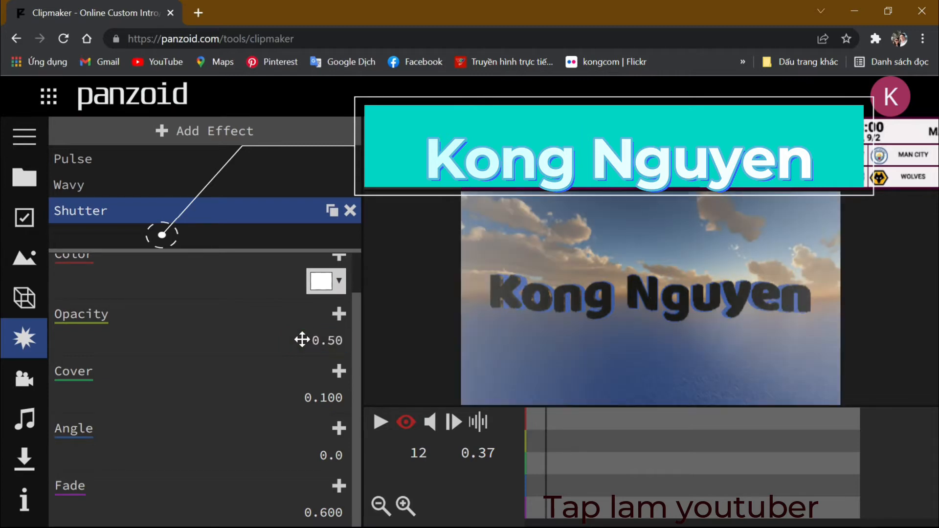
# - Set the Shutter effect's Color to black #000000
pyautogui.click(340, 286)
pyautogui.click(338, 312)
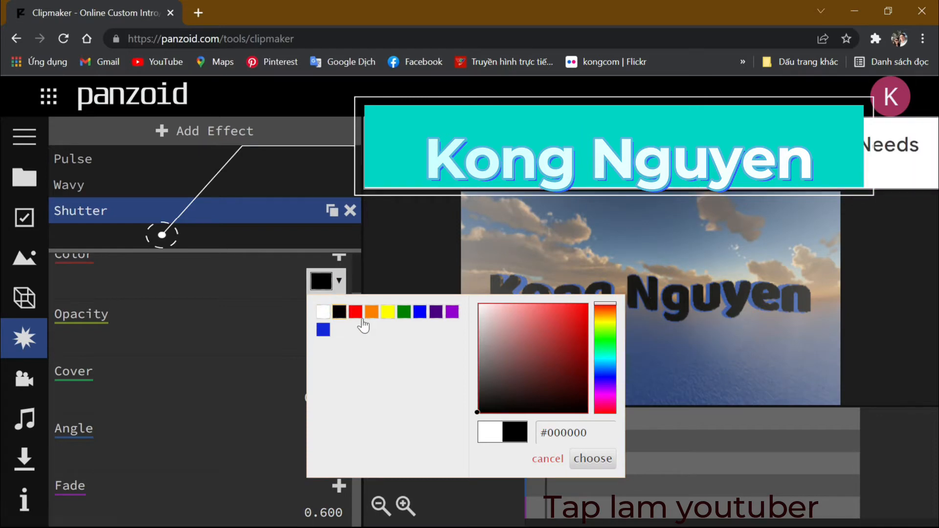
pyautogui.click(578, 461)
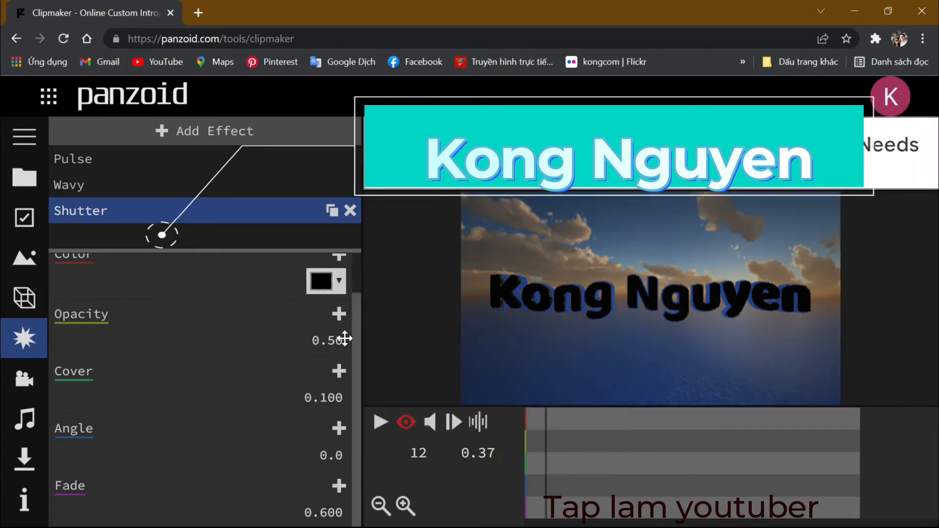
# - Set the Shutter effect's Fade to 0.200
pyautogui.click(334, 512)
pyautogui.click(341, 512)
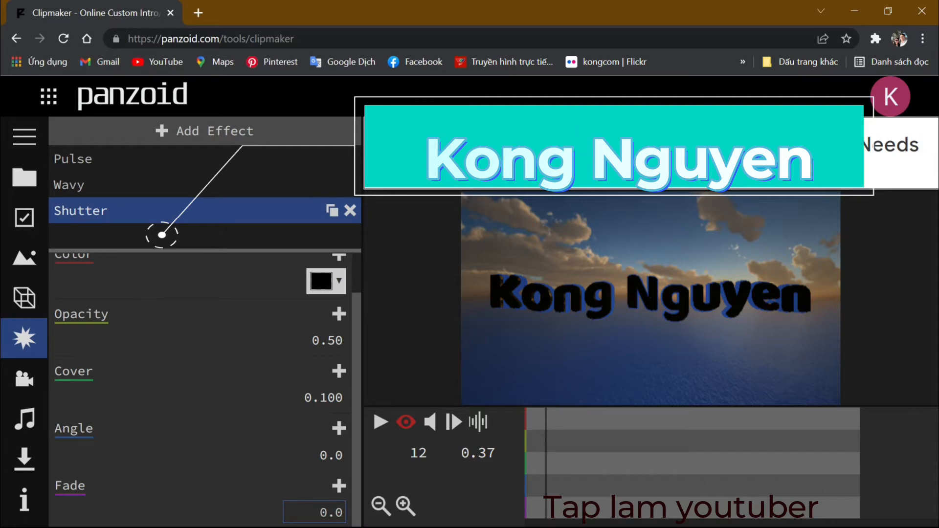
pyautogui.write('20')
pyautogui.press('Return')
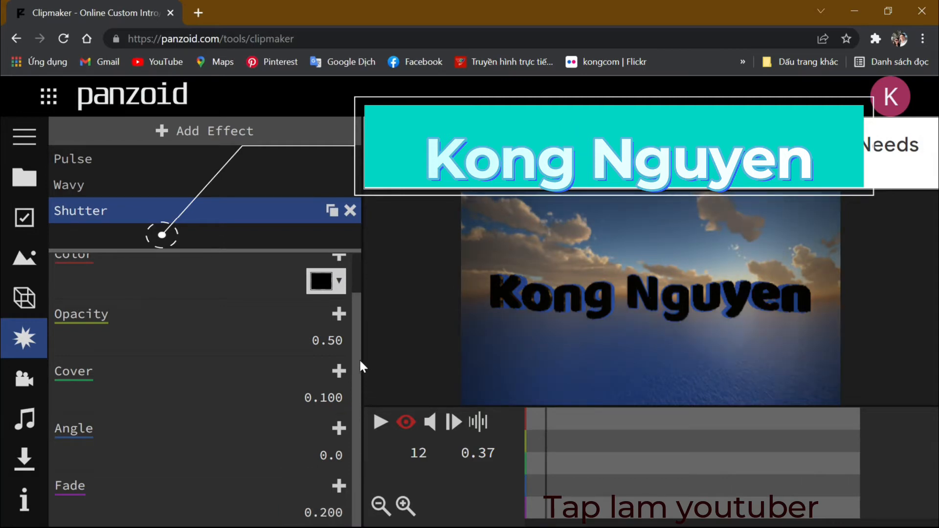
# - Try the radial mode on the Shutter effect and return it to linear doublesided
pyautogui.scroll(1, 361, 367)
pyautogui.click(337, 268)
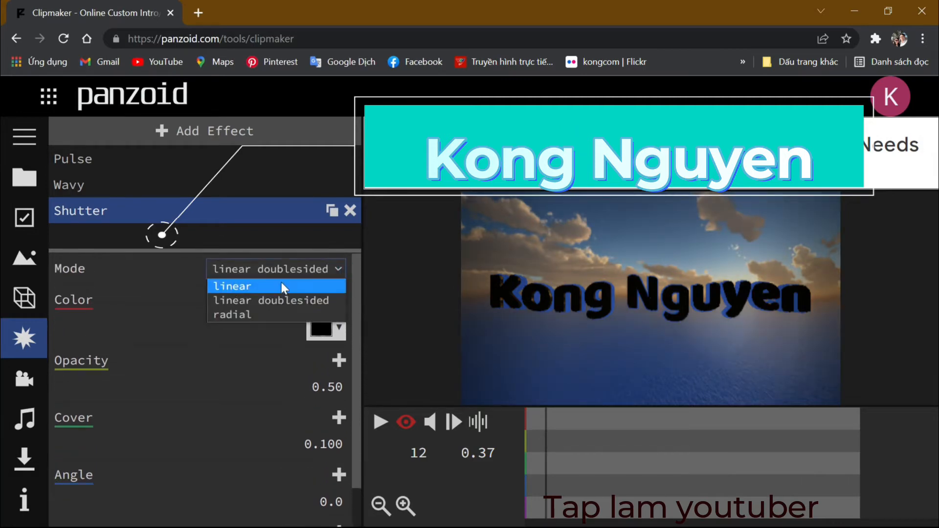
pyautogui.click(244, 316)
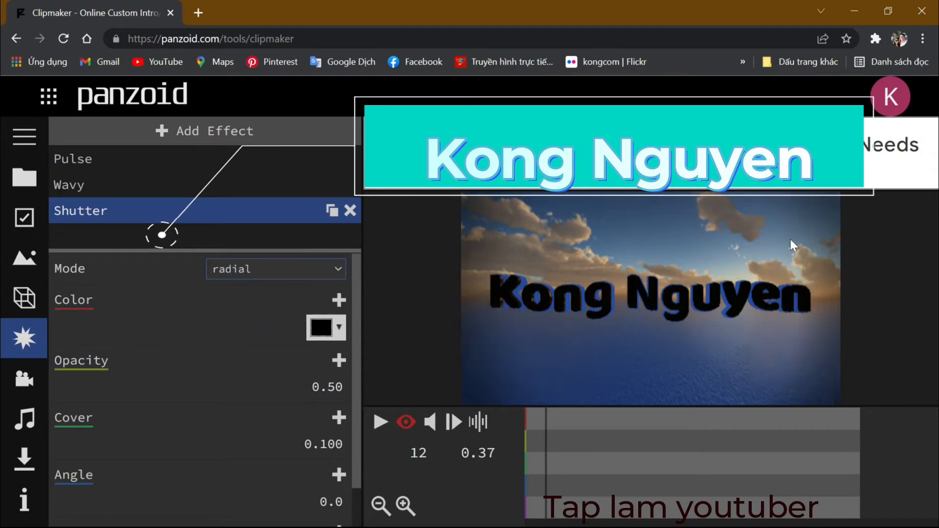
pyautogui.click(337, 268)
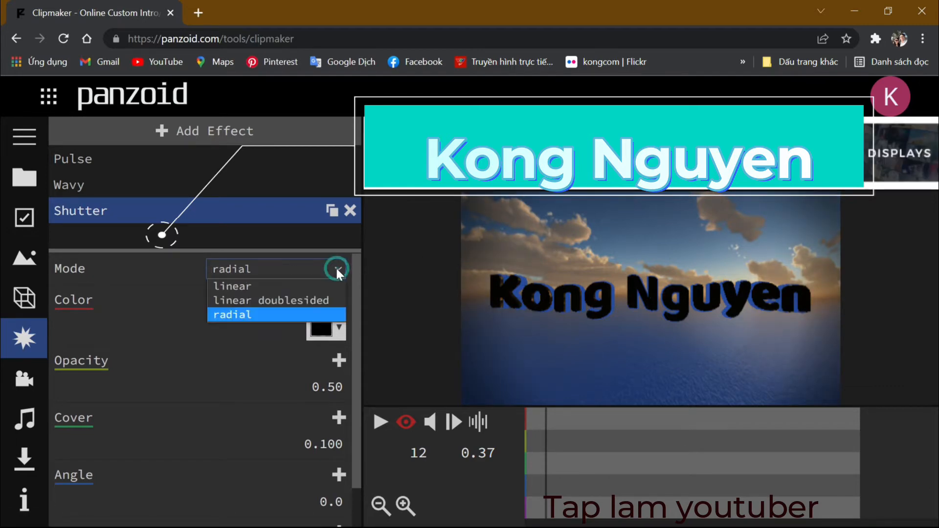
pyautogui.click(314, 300)
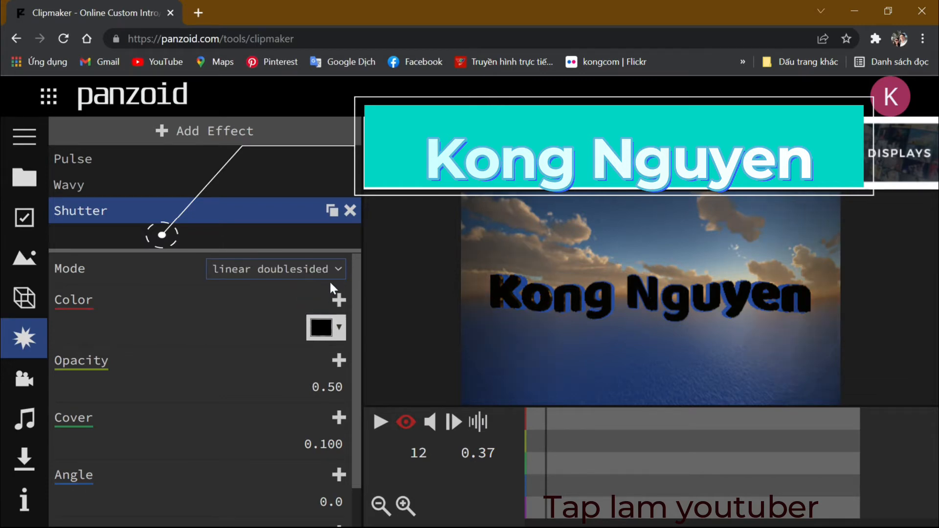
# - Set the Shutter effect's Fade to 0
pyautogui.scroll(-1, 348, 445)
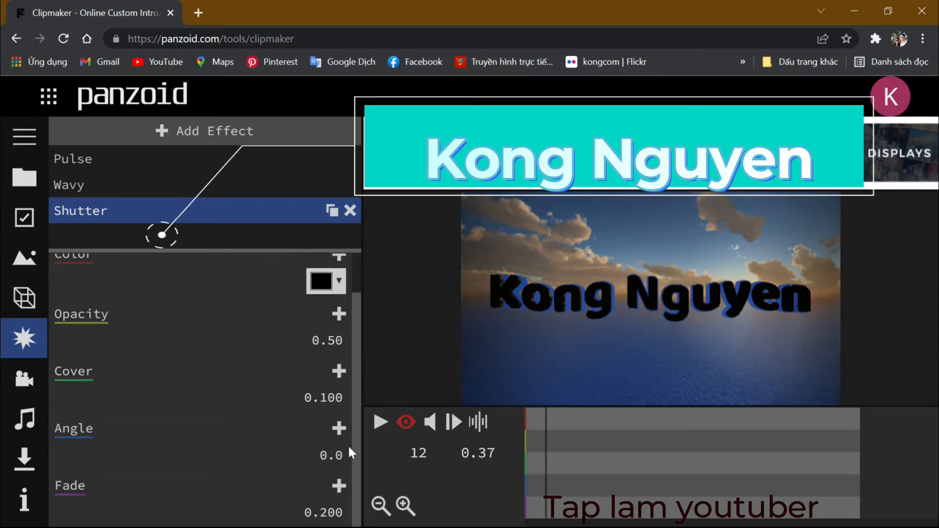
pyautogui.click(327, 513)
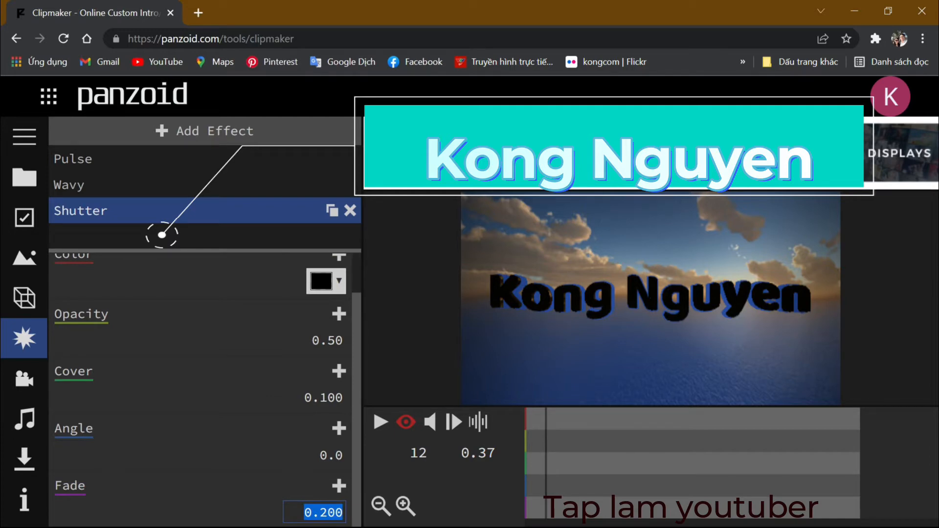
pyautogui.write('0')
pyautogui.press('Return')
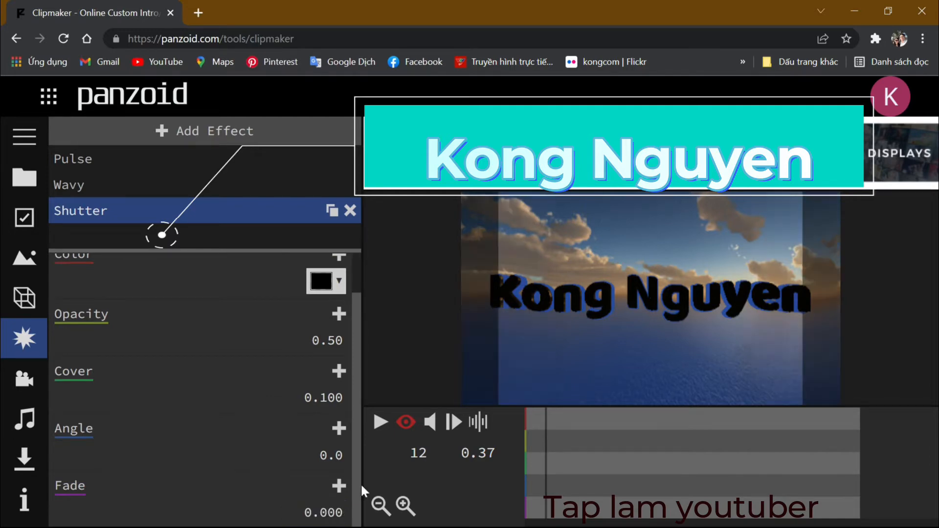
# - Try the linear mode on the Shutter effect and return it to linear doublesided
pyautogui.click(339, 286)
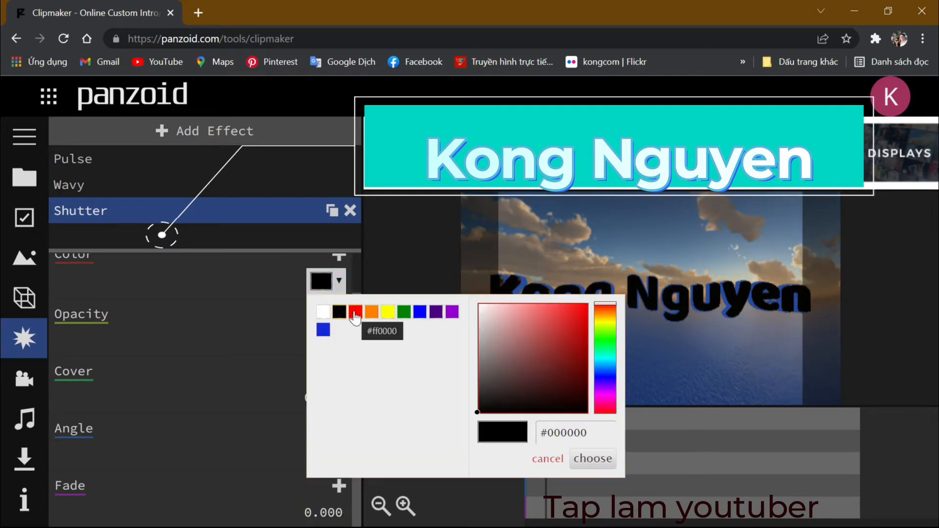
pyautogui.scroll(1, 354, 269)
pyautogui.click(336, 267)
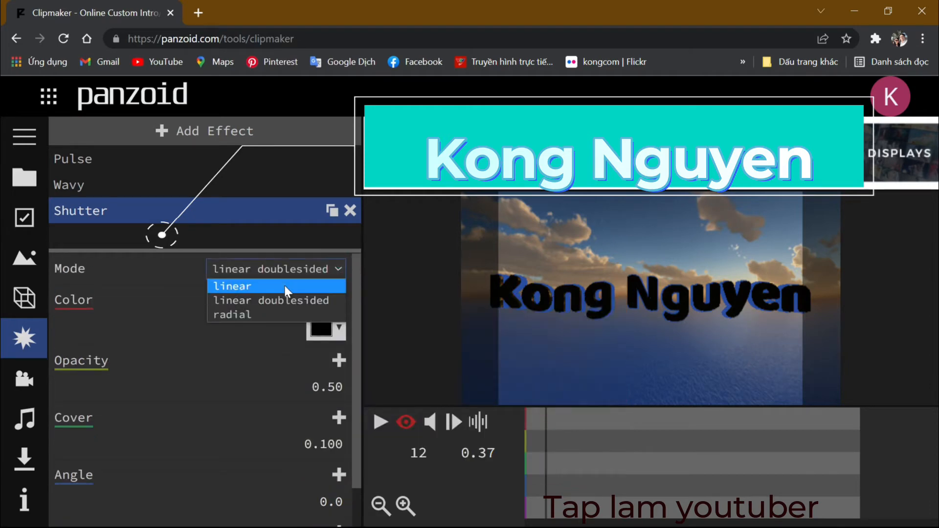
pyautogui.click(285, 286)
pyautogui.click(337, 268)
pyautogui.click(300, 301)
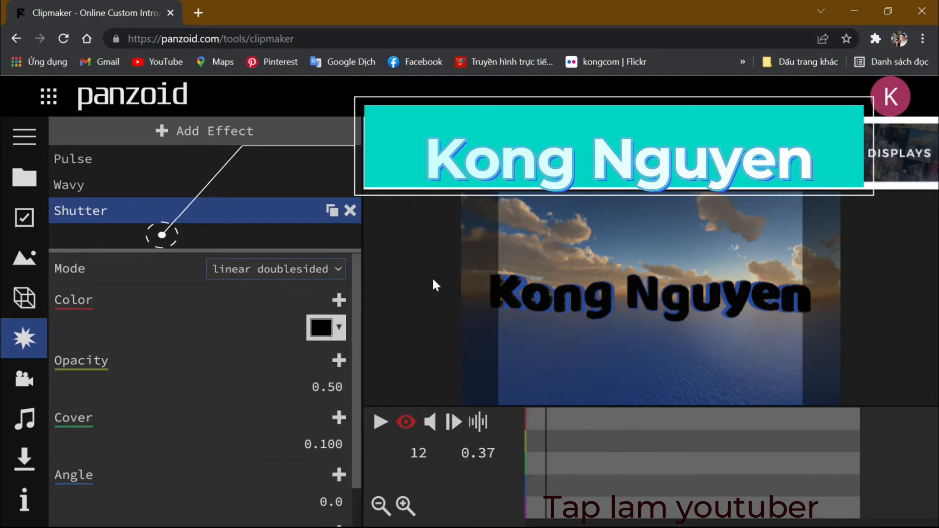
# - Set the Shutter effect's Angle to 70 to tilt its bars
pyautogui.moveTo(354, 377); pyautogui.dragTo(354, 417)
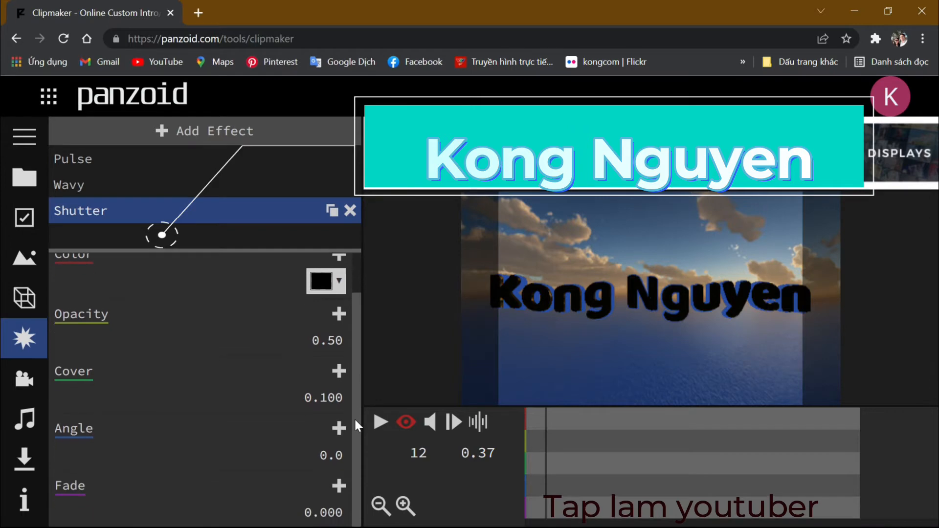
pyautogui.click(329, 455)
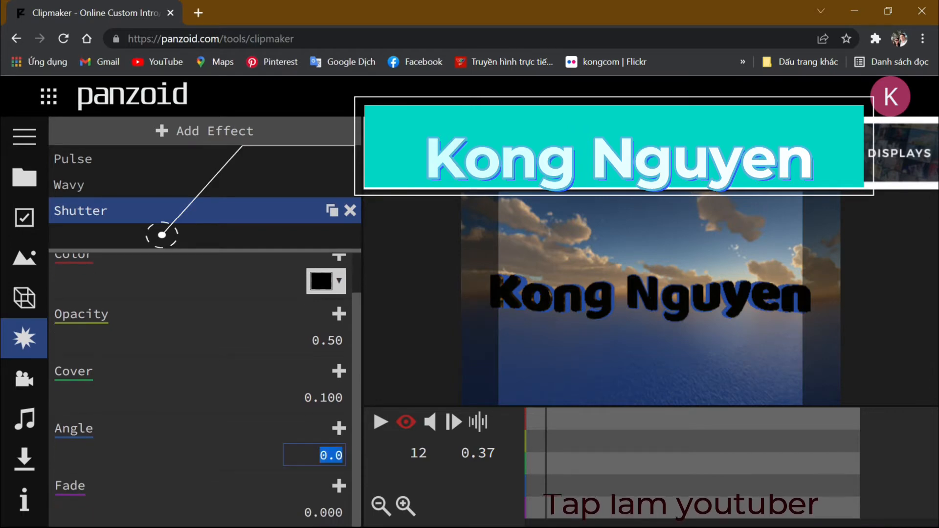
pyautogui.write('70')
pyautogui.press('Return')
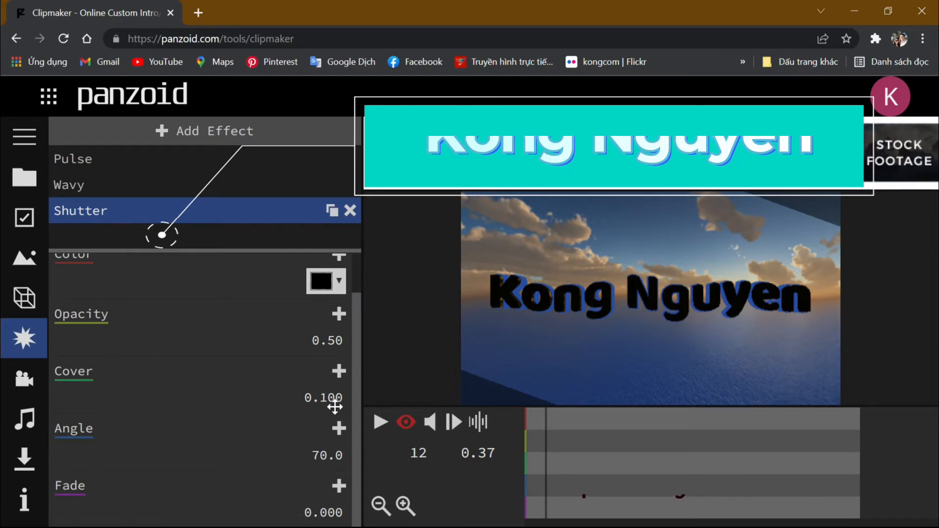
# - Set the Shutter effect's Angle to 120
pyautogui.click(327, 455)
pyautogui.write('120')
pyautogui.press('Return')
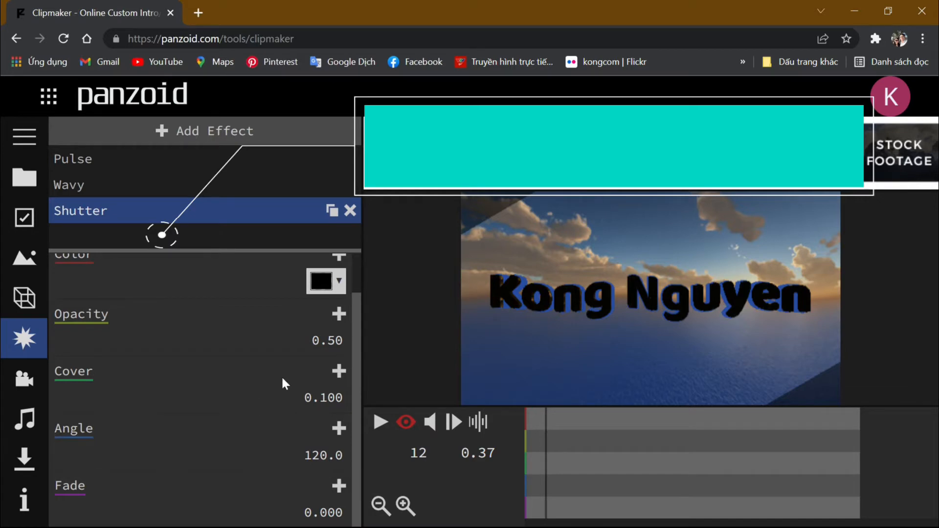
# - Set the Shutter effect's Fade to 0.02 to soften the edges of its bars
pyautogui.click(327, 513)
pyautogui.write('.')
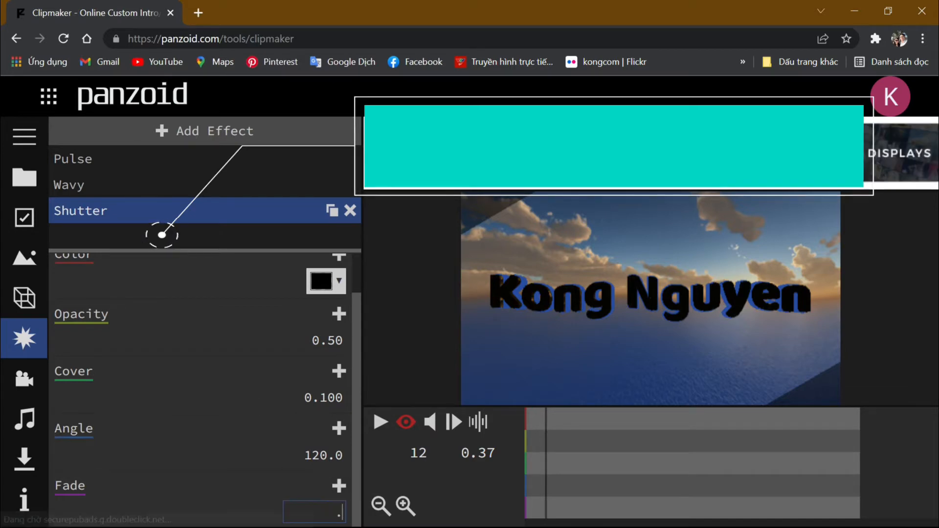
pyautogui.write('02')
pyautogui.press('Return')
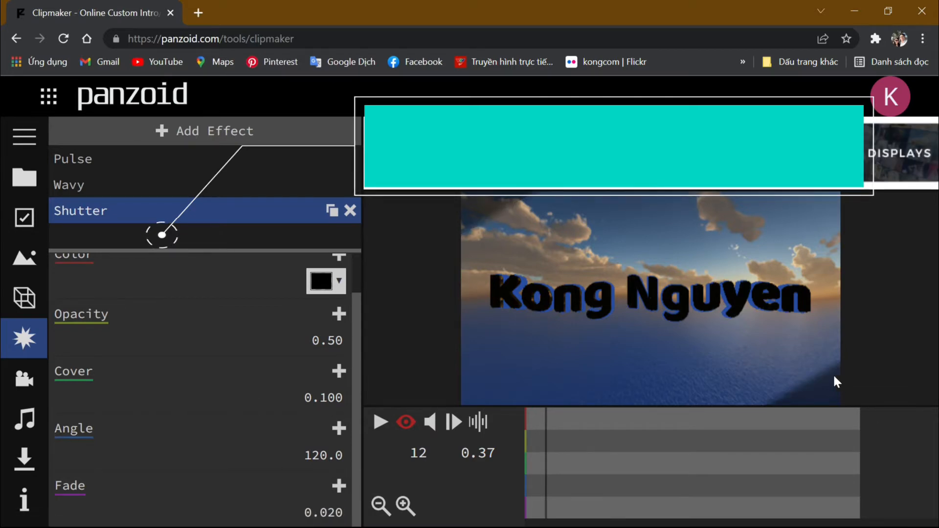
# - Try an Angle of 0 on the Shutter effect
pyautogui.click(338, 450)
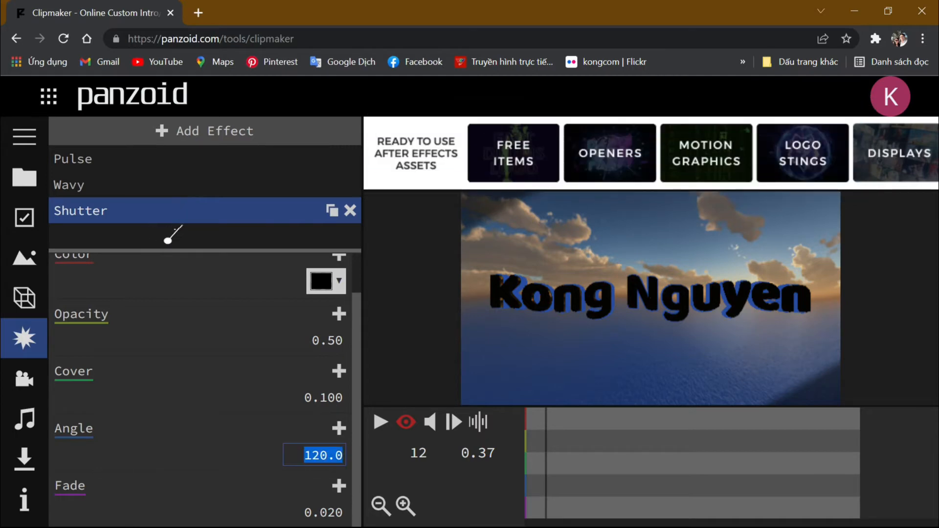
pyautogui.write('`00')
pyautogui.press('Return')
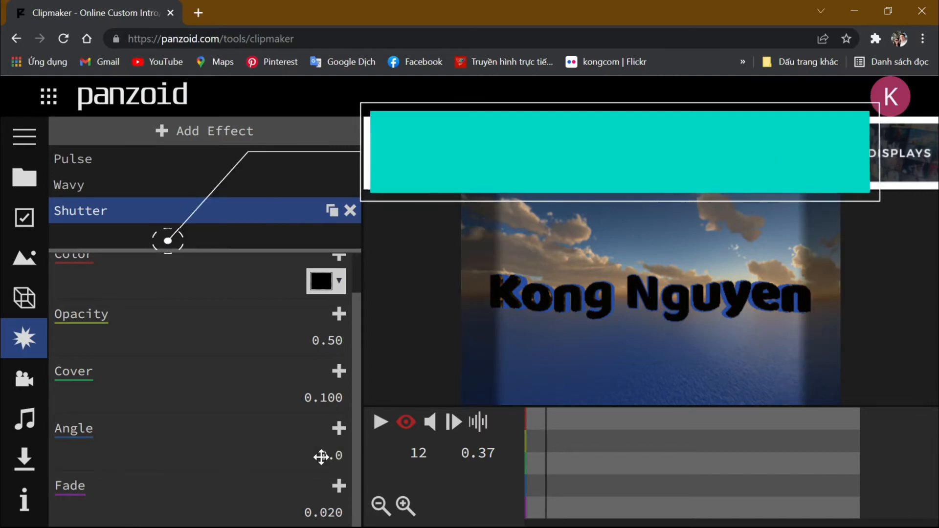
# - Try Cover values of 1 and 12 on the Shutter effect
pyautogui.click(339, 402)
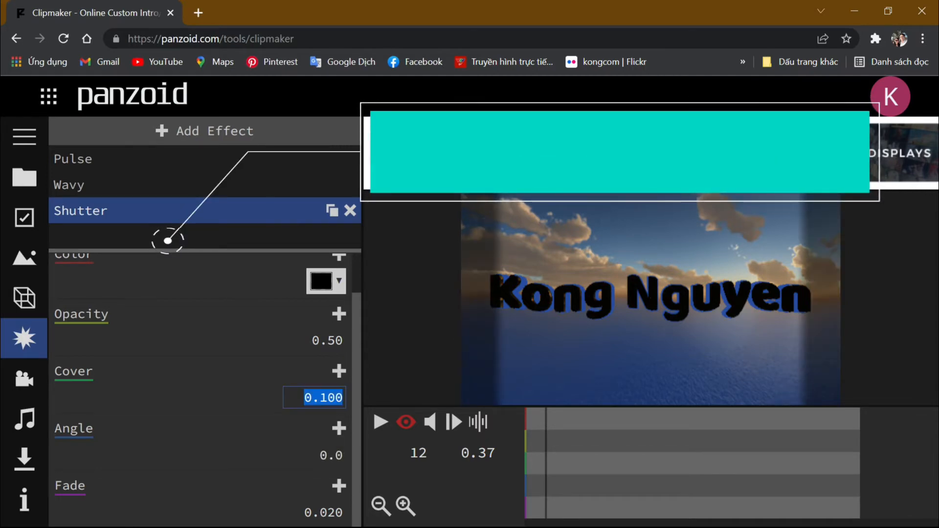
pyautogui.write('1')
pyautogui.press('Return')
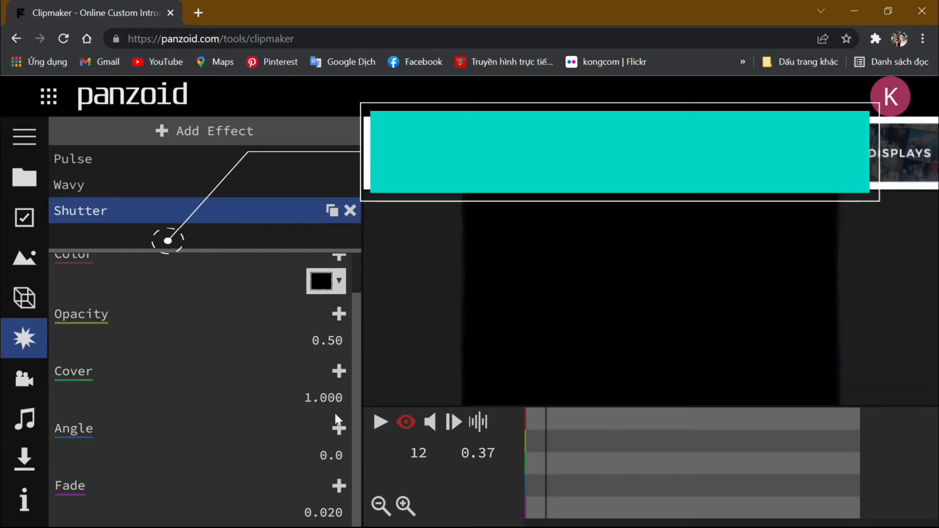
pyautogui.click(333, 398)
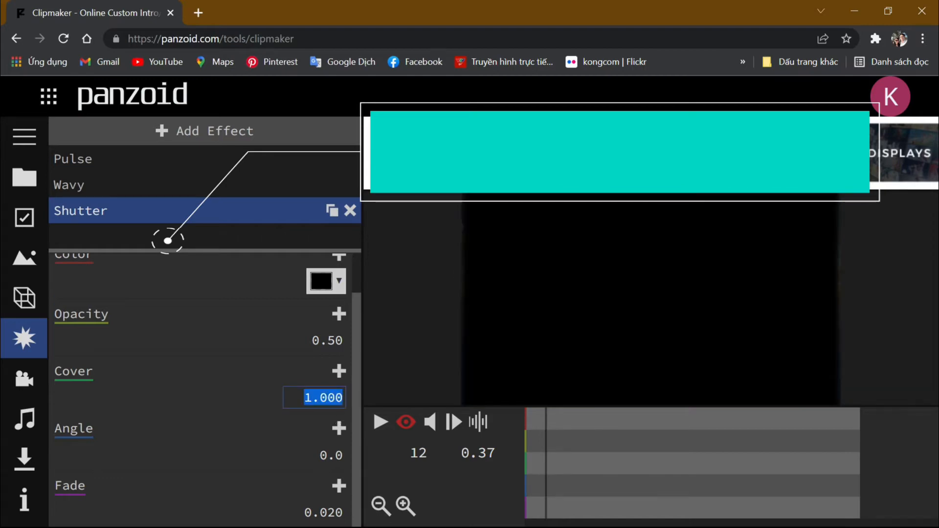
pyautogui.write('12')
pyautogui.press('Return')
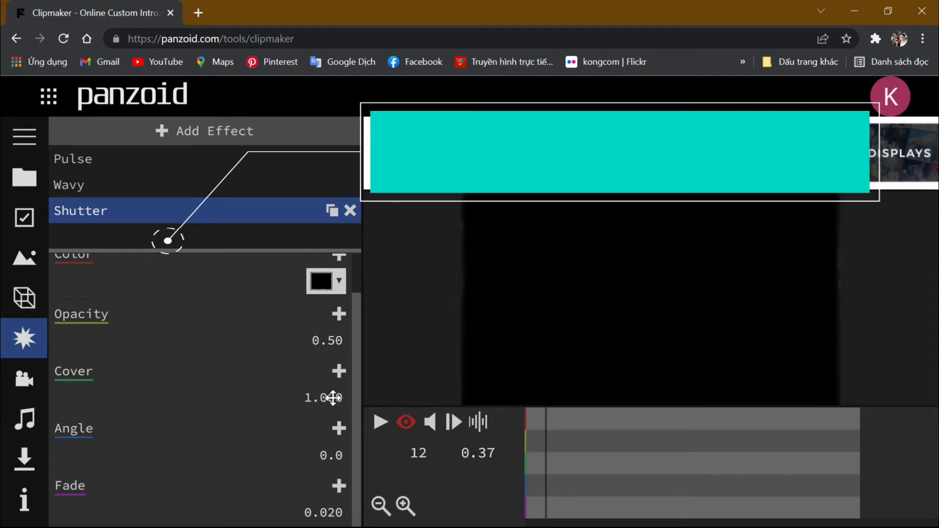
# - Set the Shutter effect's Cover to 0.12
pyautogui.click(333, 397)
pyautogui.write('.12')
pyautogui.press('Return')
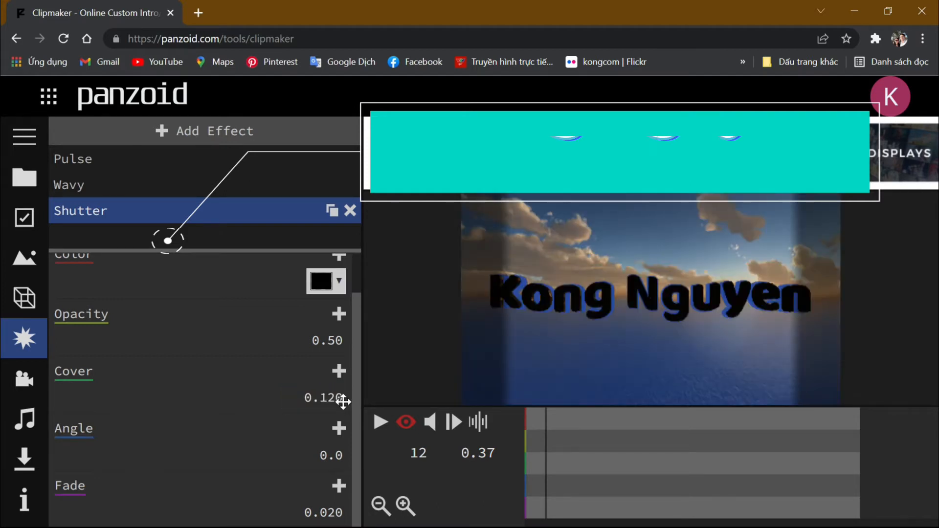
# - Set the Shutter effect's Angle to 100 and preview the clip's playback
pyautogui.click(330, 455)
pyautogui.write('100')
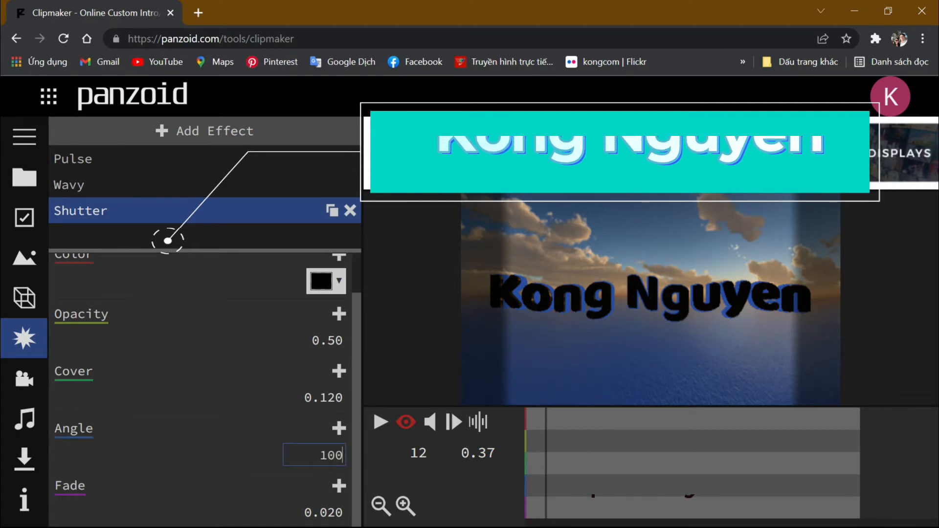
pyautogui.press('Return')
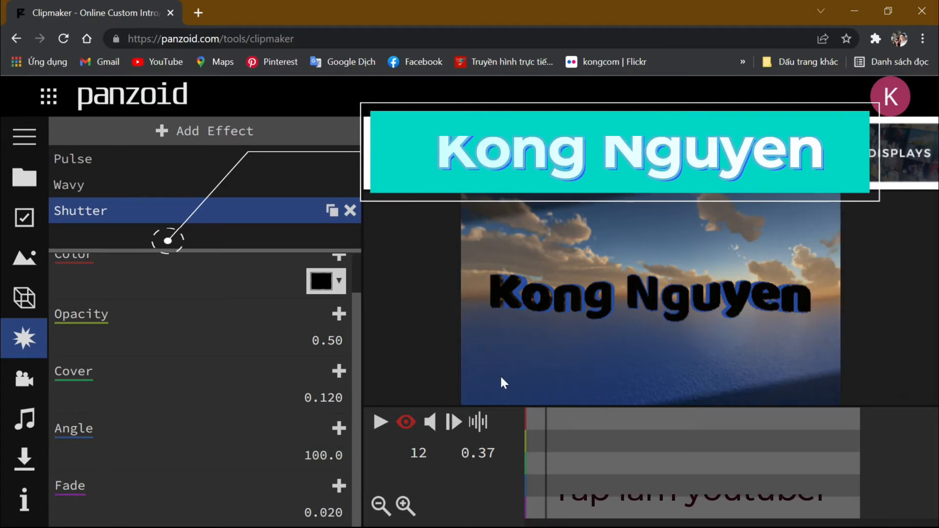
pyautogui.click(381, 422)
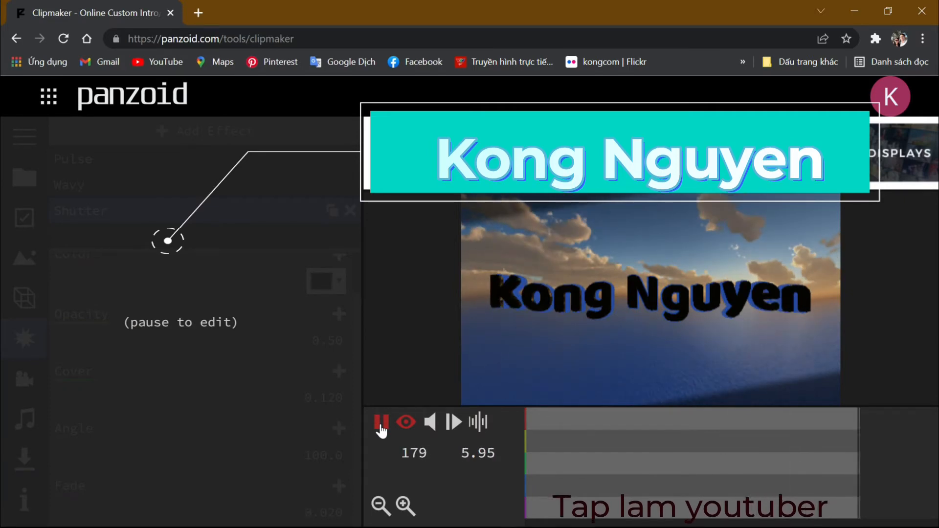
pyautogui.click(380, 424)
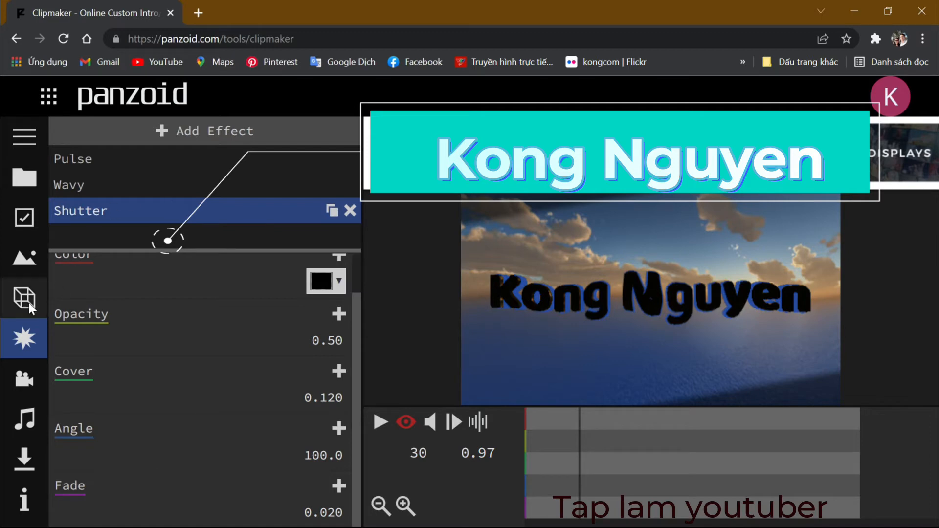
# - Add a Duplicate effect to the clip and open its settings
pyautogui.click(246, 140)
pyautogui.moveTo(353, 198); pyautogui.dragTo(350, 475)
pyautogui.click(136, 328)
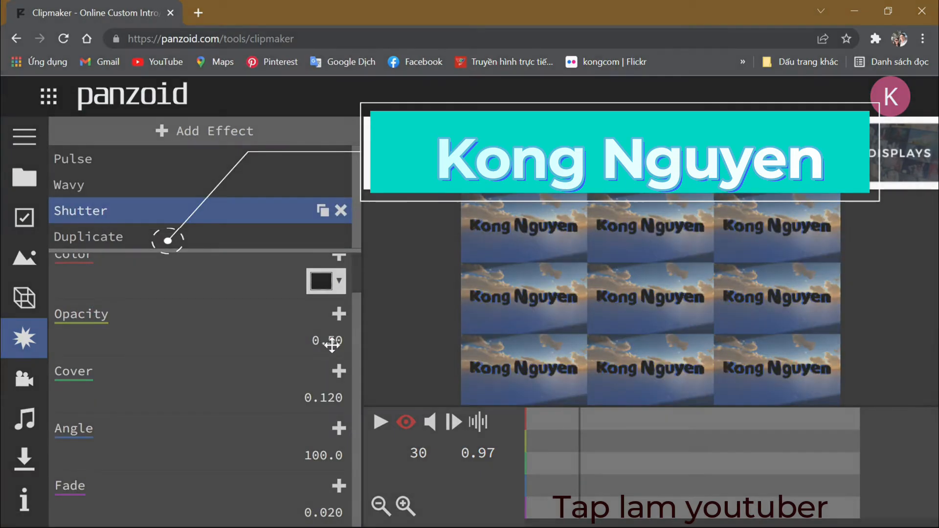
pyautogui.moveTo(356, 346)
pyautogui.mouseDown()
pyautogui.moveTo(359, 293)
pyautogui.moveTo(358, 335)
pyautogui.mouseUp()
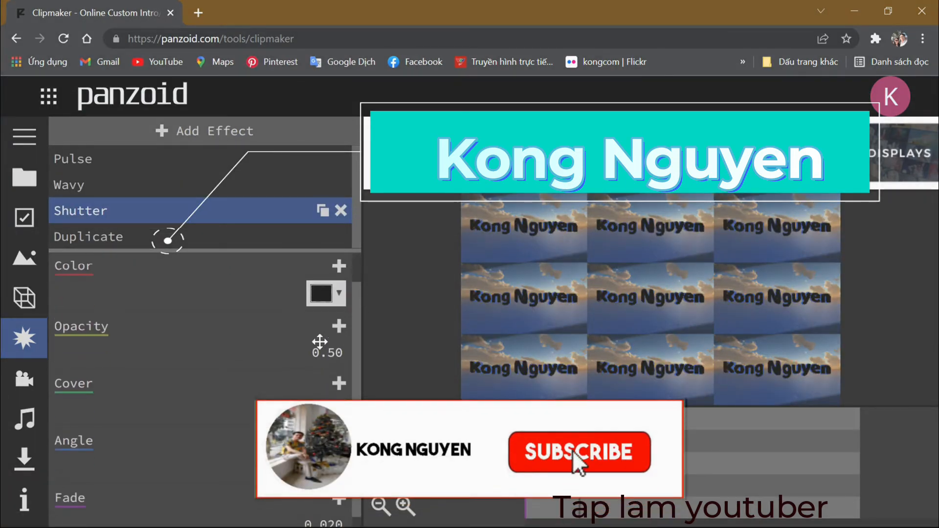
pyautogui.scroll(-1, 352, 387)
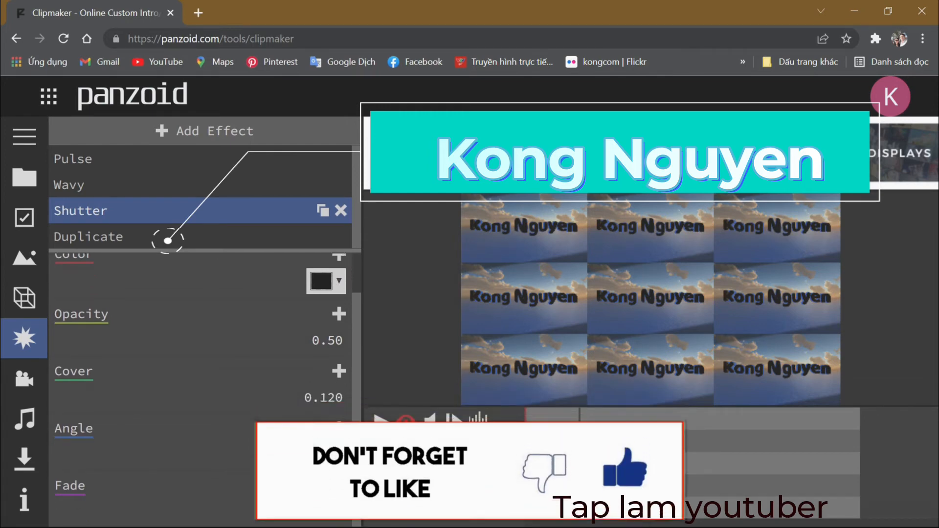
pyautogui.click(109, 240)
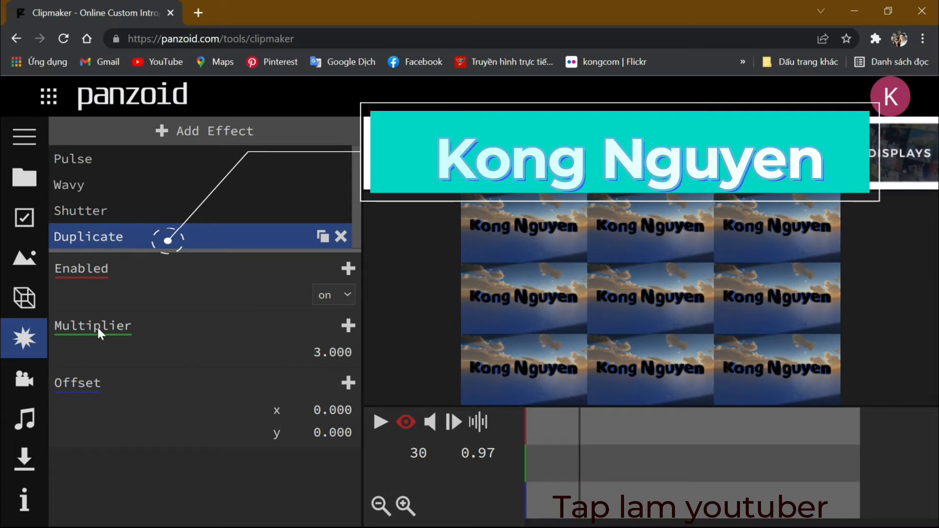
# - Try Multiplier values of 2 and 4 on the Duplicate effect
pyautogui.click(317, 351)
pyautogui.moveTo(321, 352); pyautogui.dragTo(312, 351)
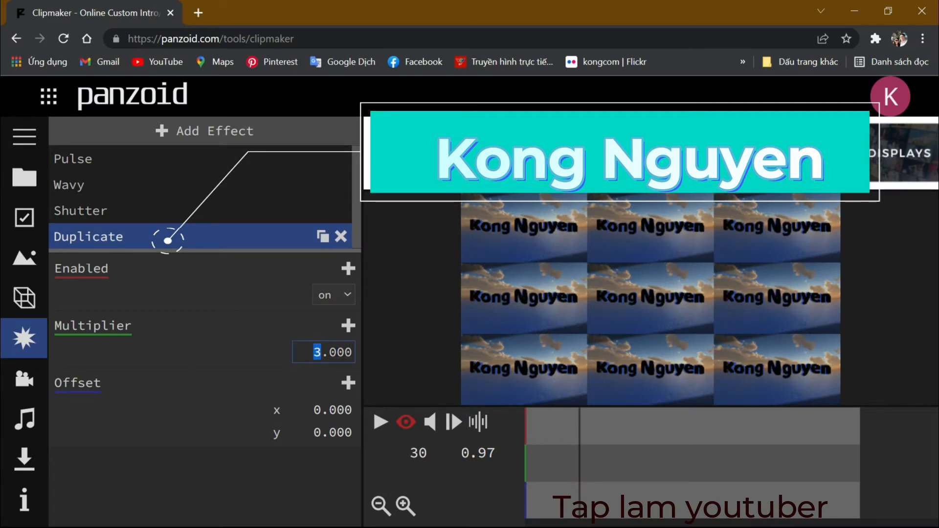
pyautogui.write('2')
pyautogui.press('Return')
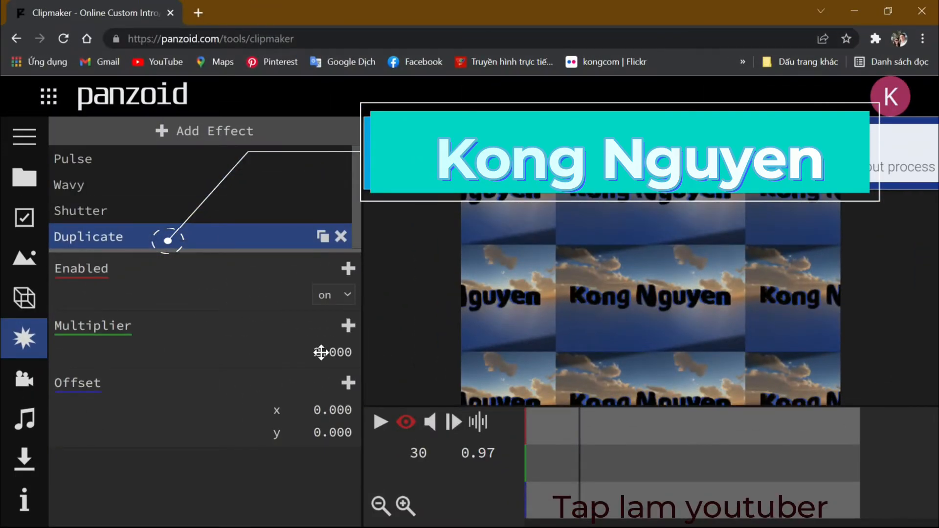
pyautogui.click(321, 352)
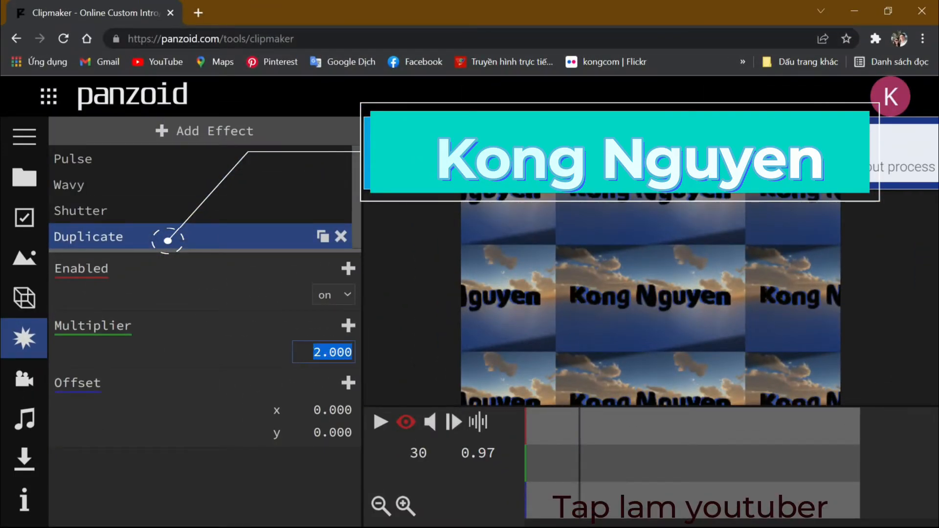
pyautogui.write('4')
pyautogui.press('Return')
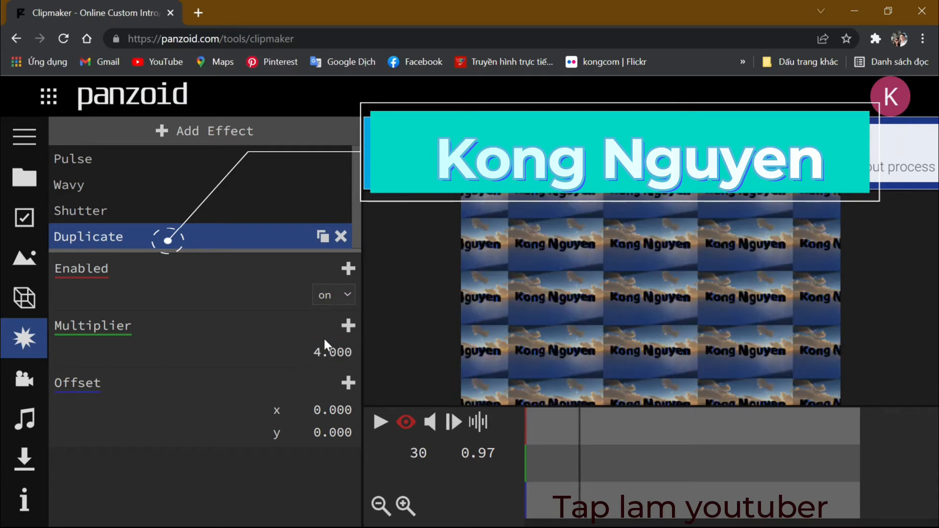
# - Try Multiplier values of 0.5, 1 and 0.2 on the Duplicate effect
pyautogui.click(319, 351)
pyautogui.write('0.5')
pyautogui.press('Return')
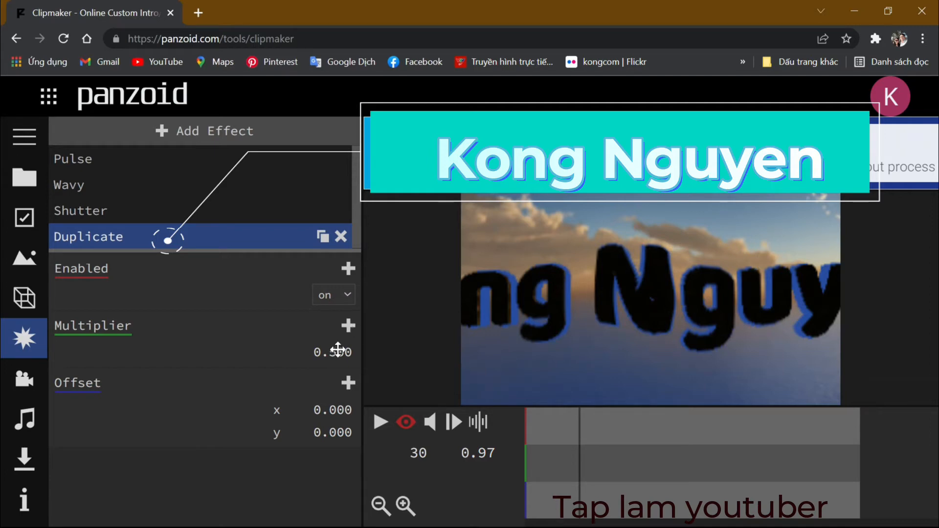
pyautogui.click(338, 350)
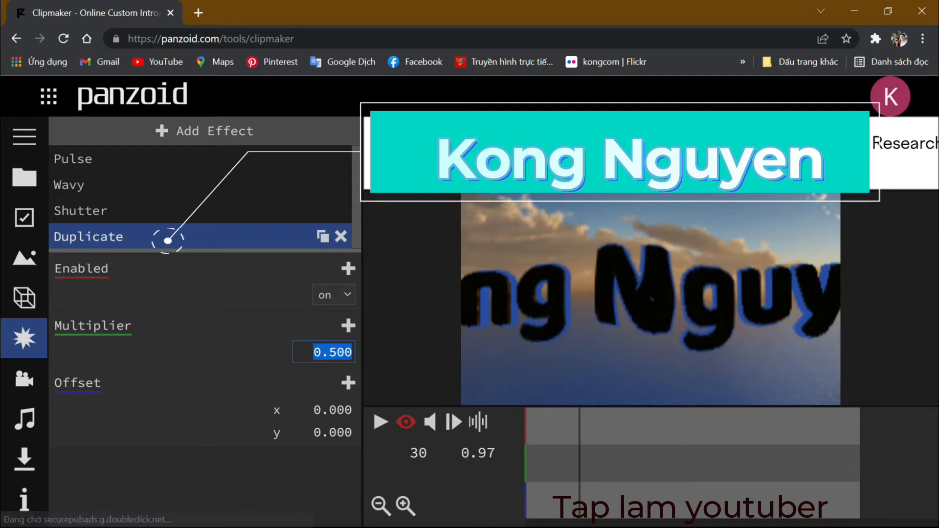
pyautogui.write('1')
pyautogui.press('Return')
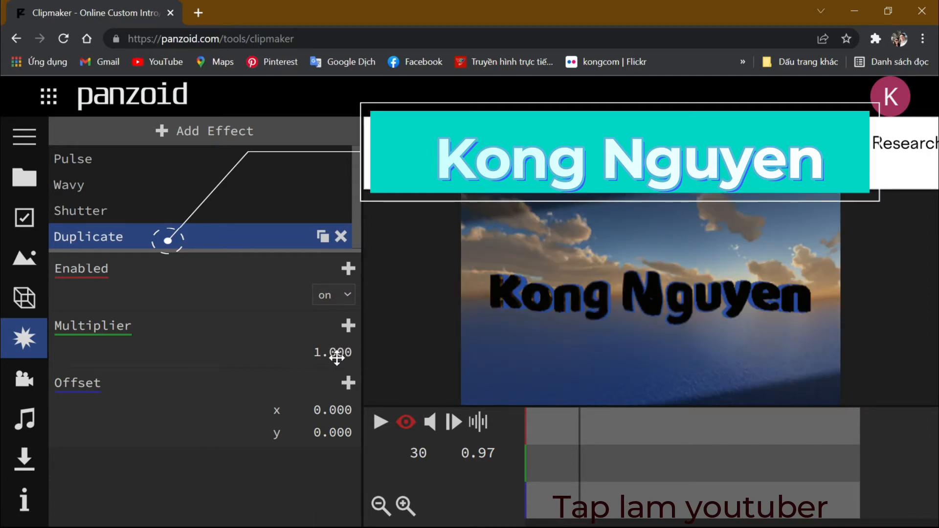
pyautogui.click(326, 351)
pyautogui.write('.')
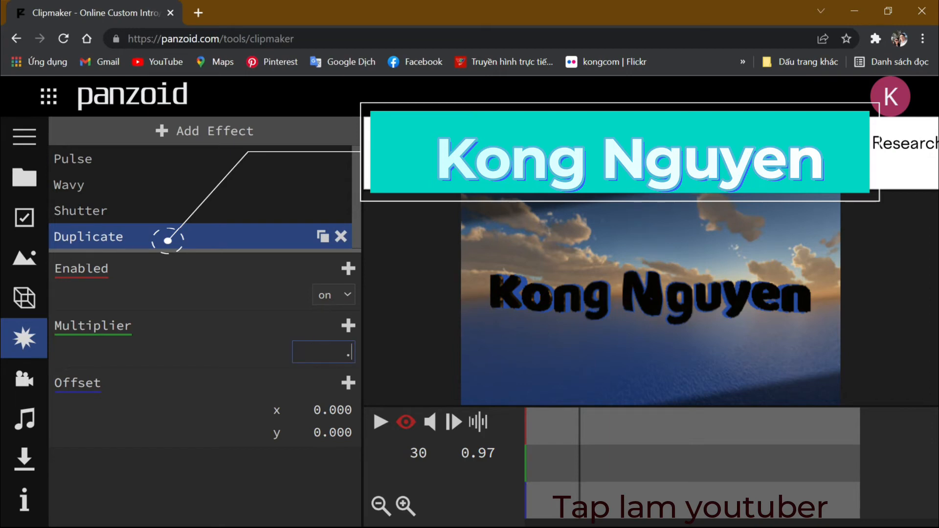
pyautogui.write('2')
pyautogui.press('Return')
# - Set the Duplicate effect's Multiplier to 1.5
pyautogui.click(332, 351)
pyautogui.write('1')
pyautogui.press('Return')
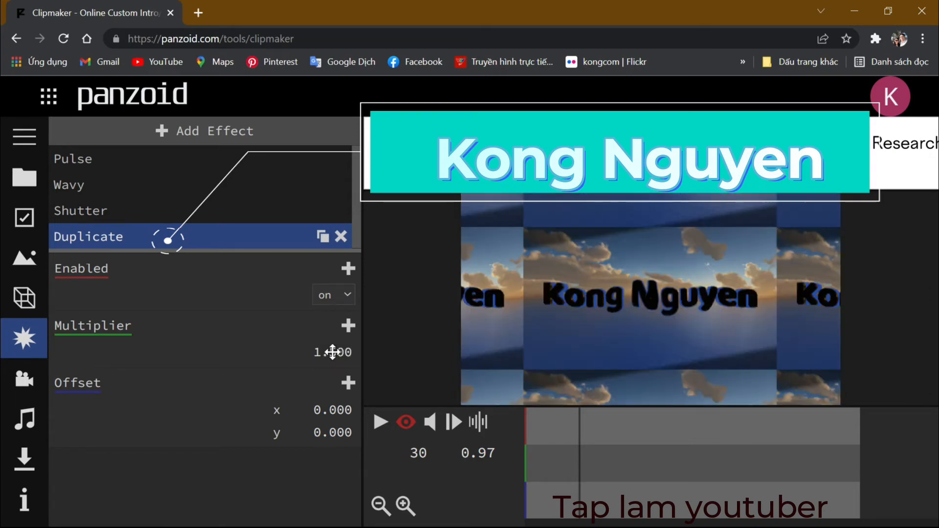
# - Preview the clip with the Duplicate effect and delete that effect
pyautogui.click(381, 422)
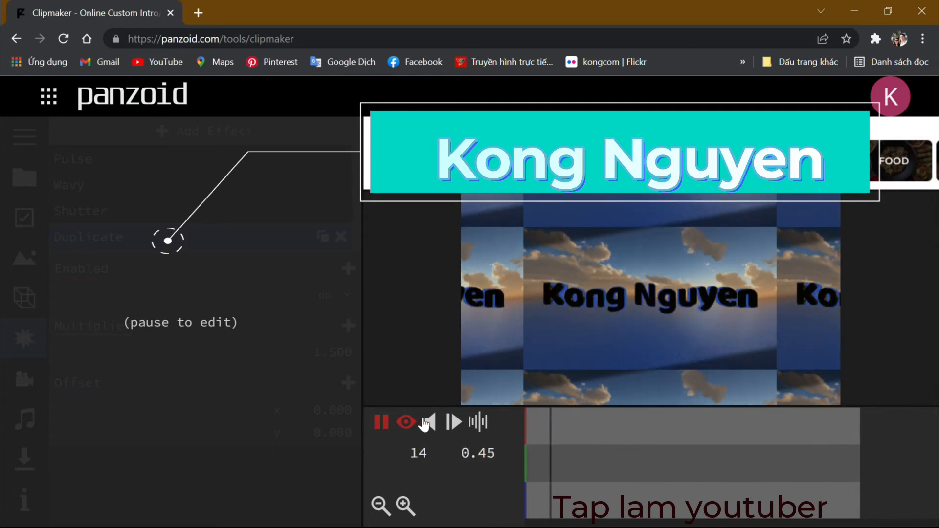
pyautogui.press('space')
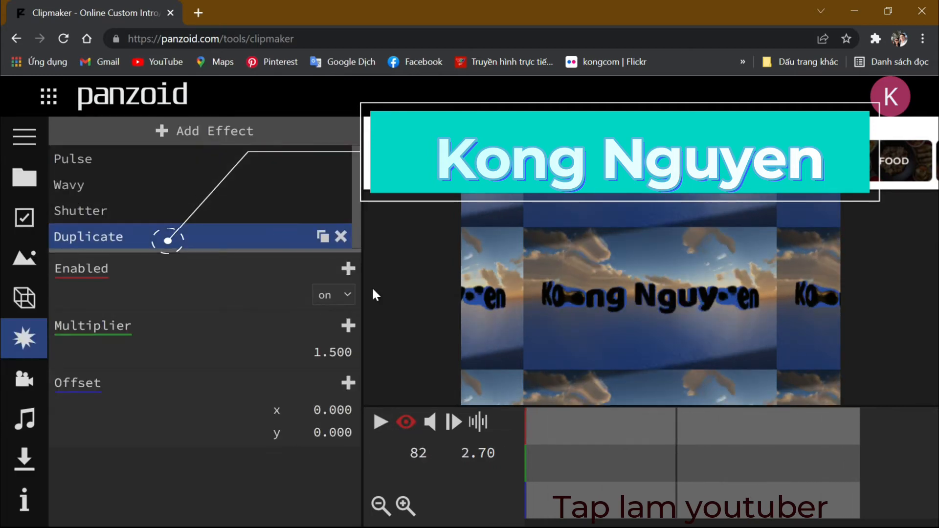
pyautogui.click(341, 236)
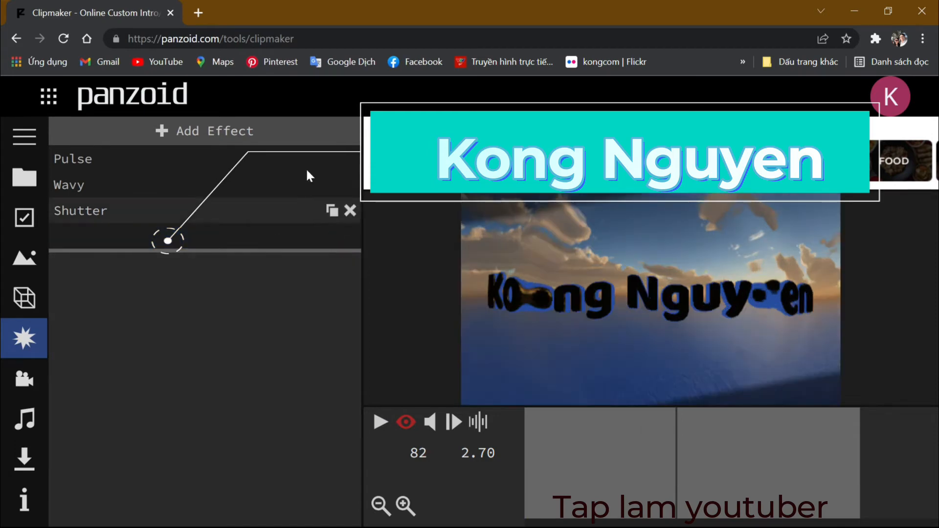
# - Add a Mirror effect to the clip and open its settings
pyautogui.click(197, 132)
pyautogui.moveTo(356, 240); pyautogui.dragTo(357, 504)
pyautogui.click(141, 394)
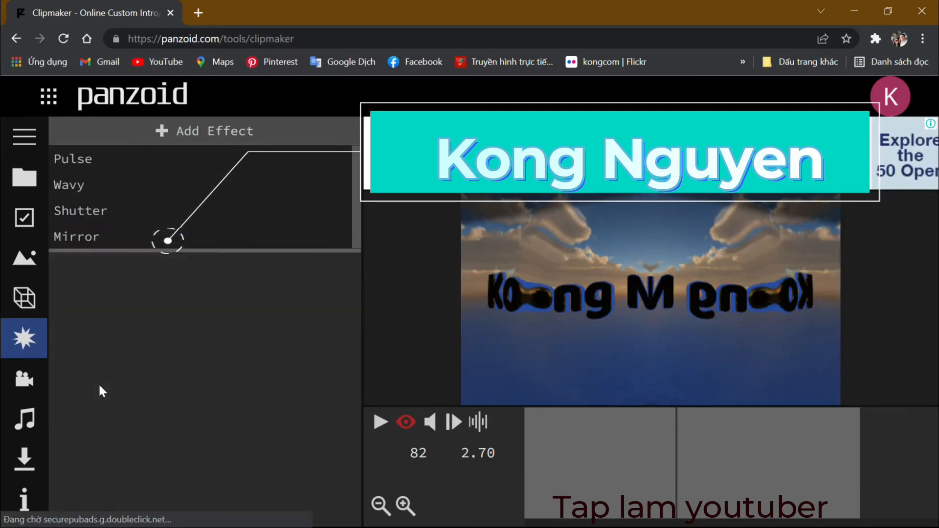
pyautogui.click(147, 235)
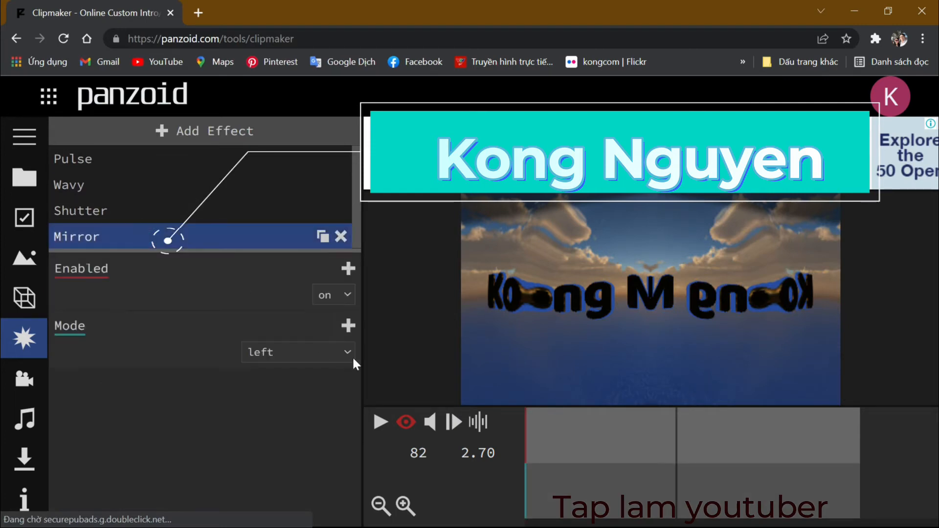
# - Set the Mirror effect's Mode to top and preview the clip's playback
pyautogui.click(347, 351)
pyautogui.click(309, 398)
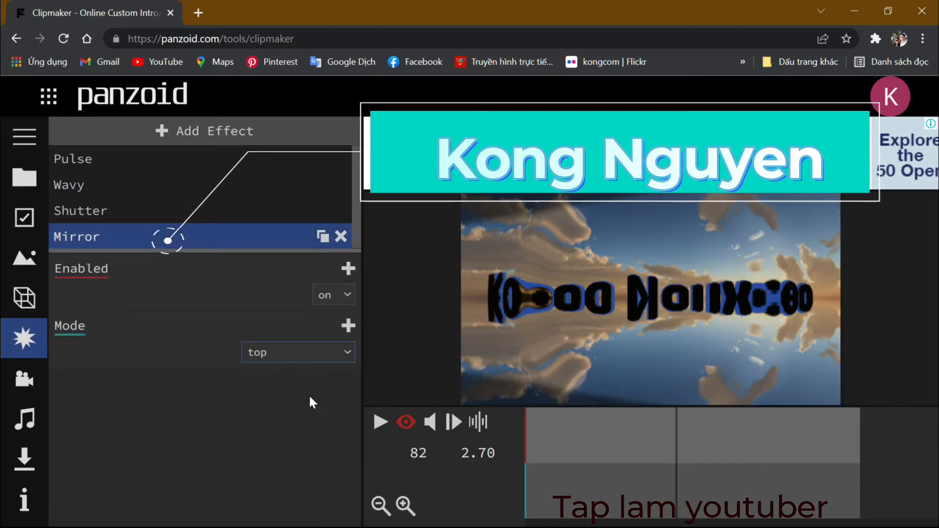
pyautogui.click(379, 424)
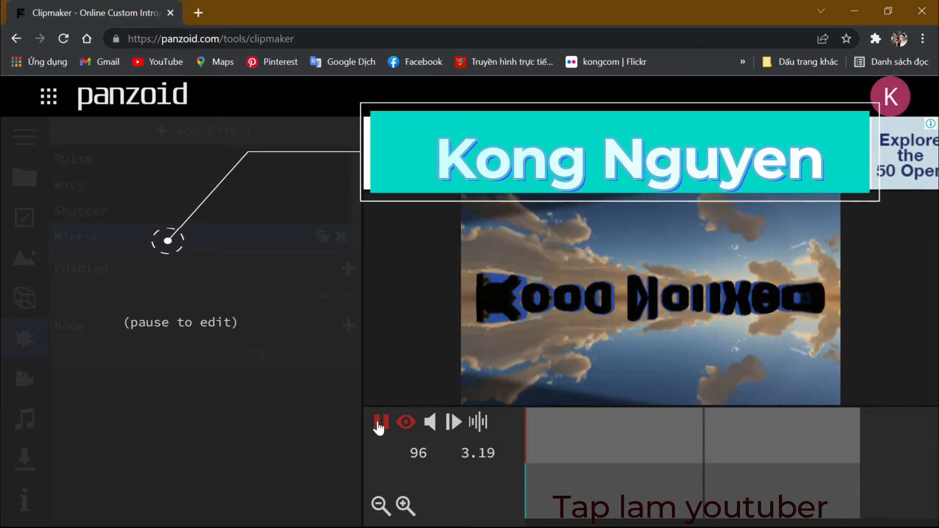
pyautogui.click(380, 423)
# - Turn off the effects preview and raise the second 3D name text to a Y position of about 15.6
pyautogui.click(29, 291)
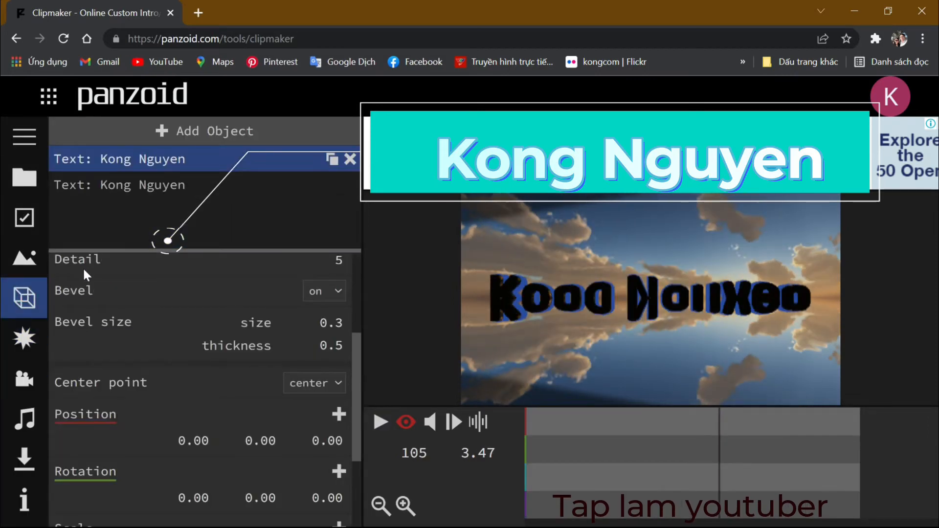
pyautogui.click(80, 164)
pyautogui.click(132, 183)
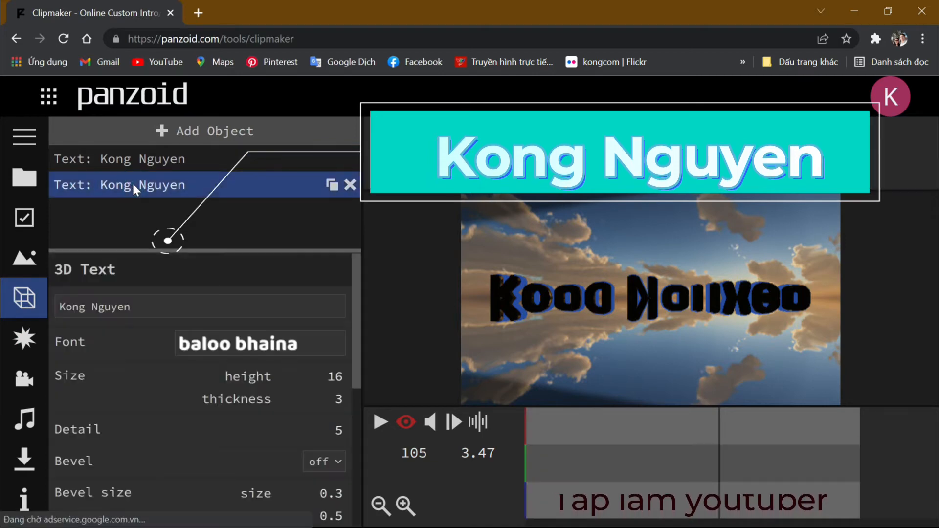
pyautogui.click(408, 423)
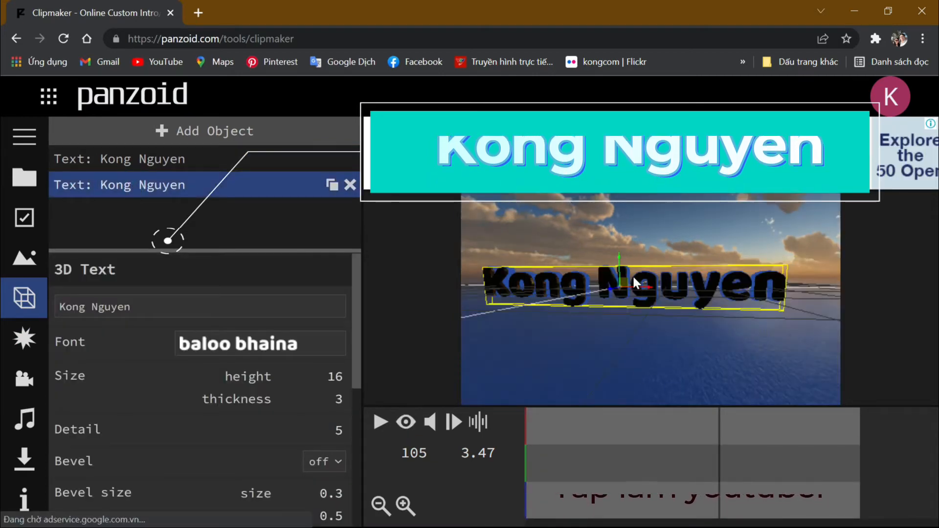
pyautogui.click(201, 162)
pyautogui.click(227, 190)
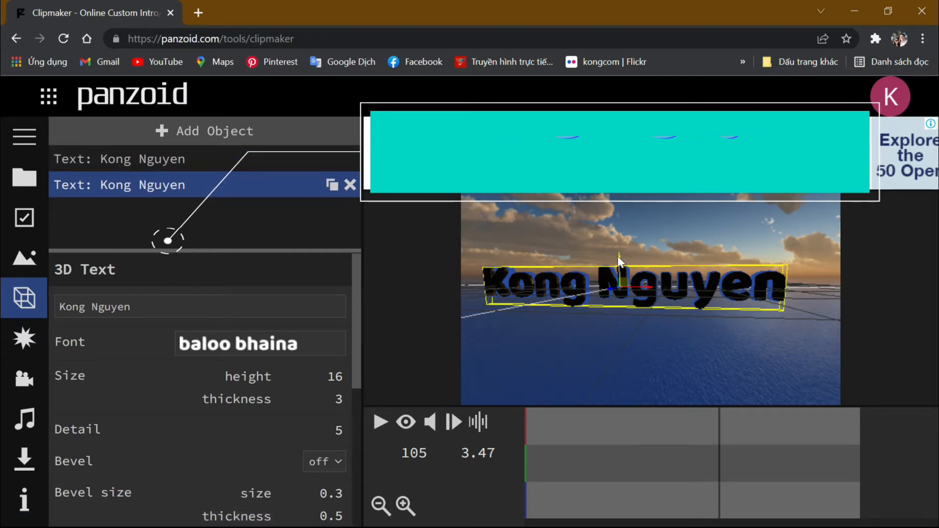
pyautogui.moveTo(618, 251); pyautogui.dragTo(623, 218)
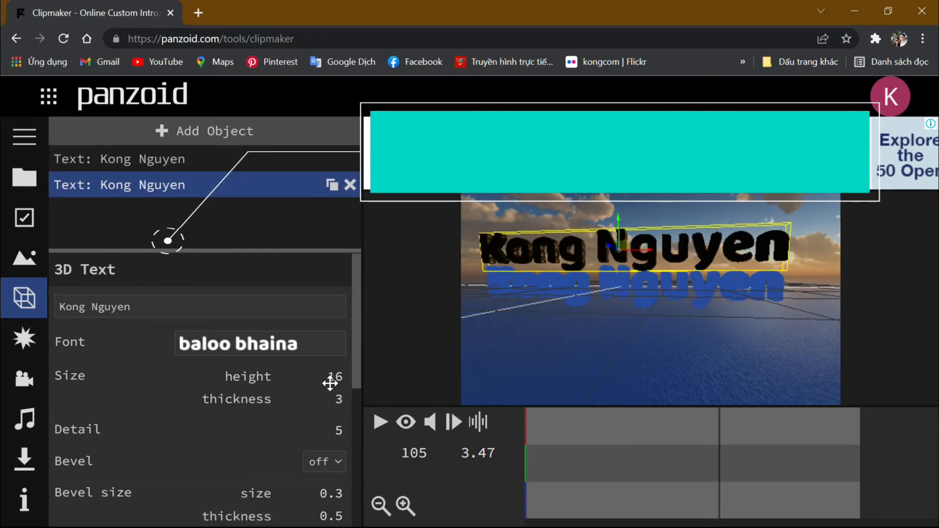
# - Raise the first 3D name text to a Y position of about 15.5, lining it up with the second text
pyautogui.moveTo(355, 393); pyautogui.dragTo(357, 489)
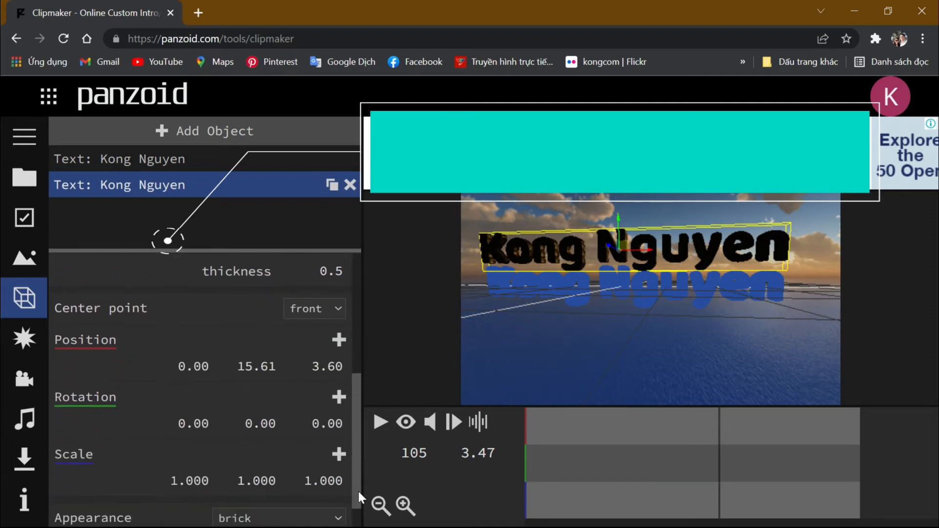
pyautogui.click(180, 162)
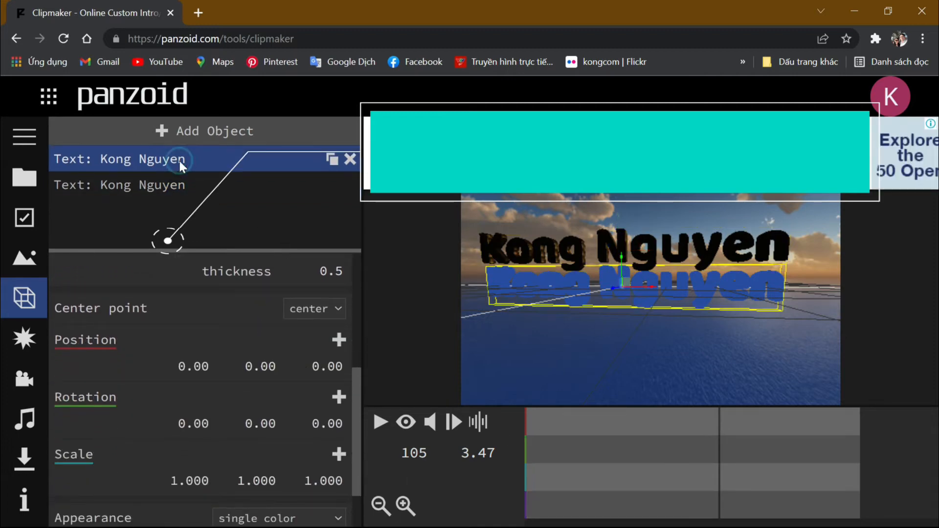
pyautogui.moveTo(621, 259); pyautogui.dragTo(621, 223)
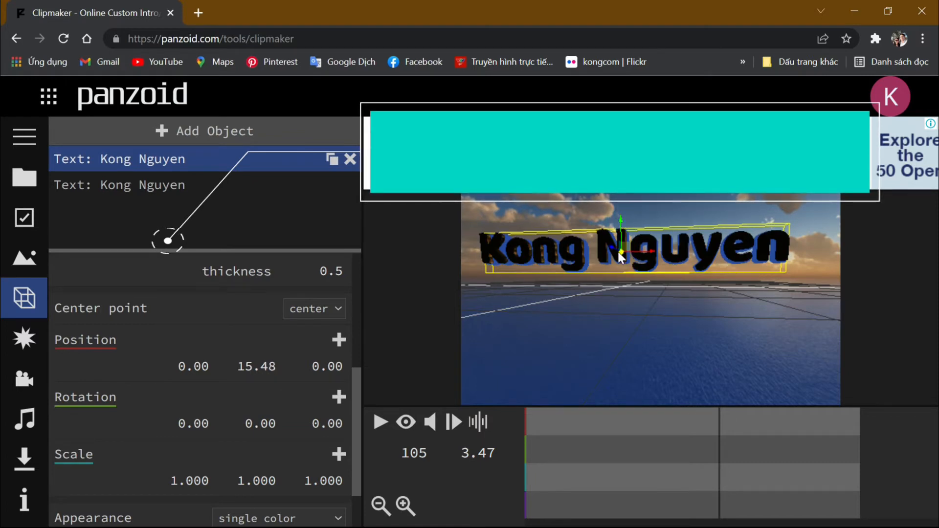
# - Turn the effects preview back on and play the clip to check the mirrored text
pyautogui.click(28, 337)
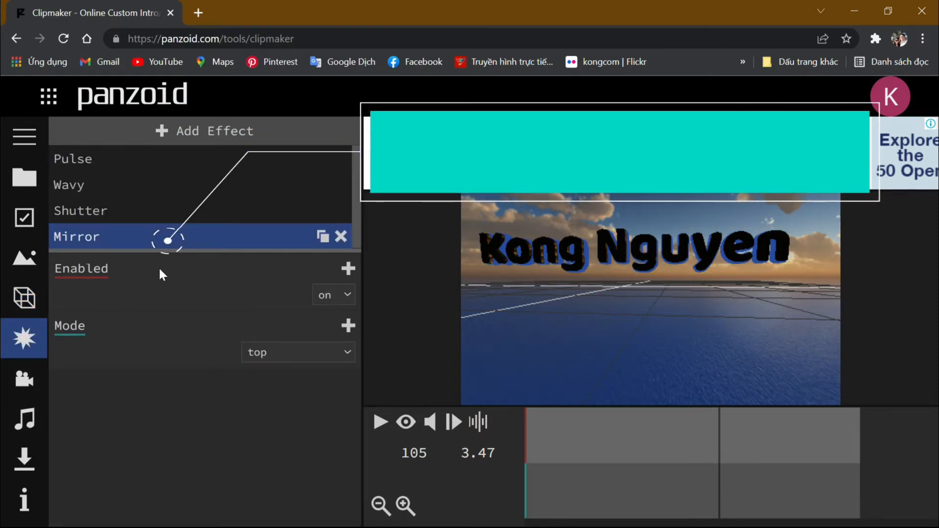
pyautogui.click(237, 239)
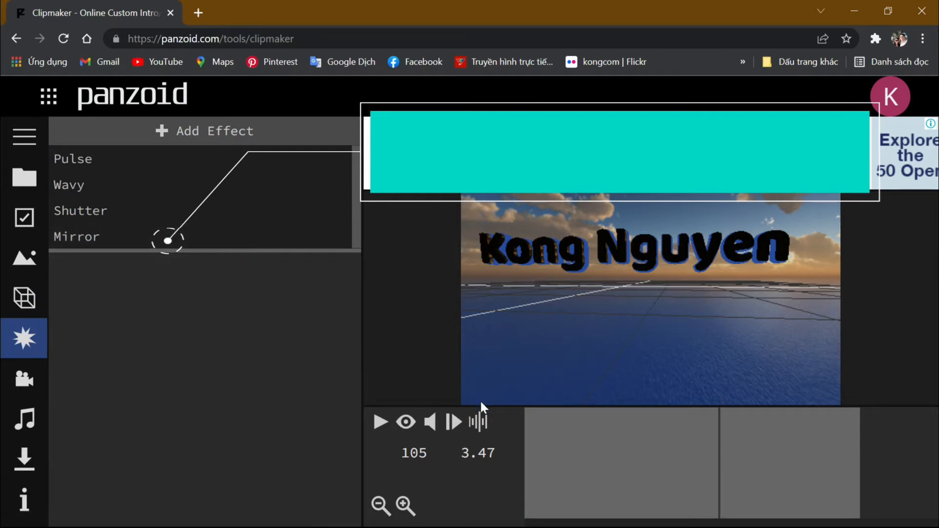
pyautogui.click(406, 423)
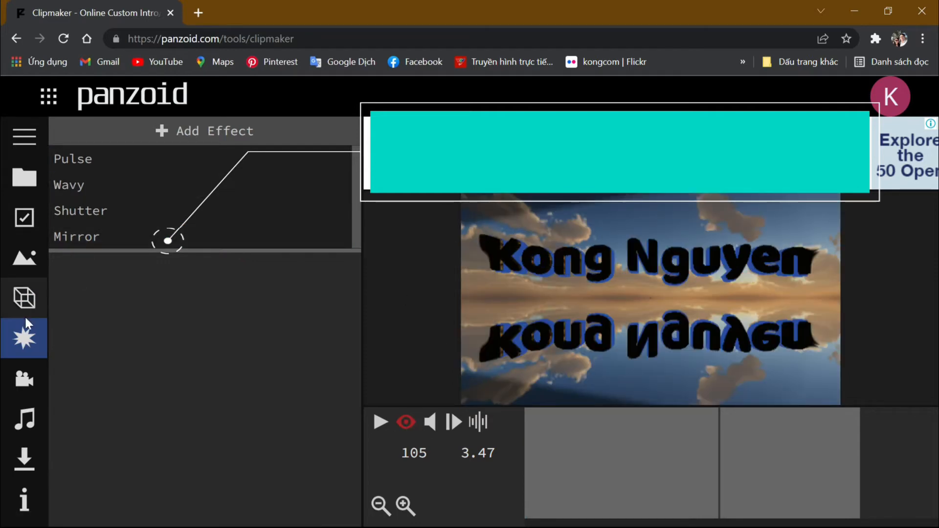
pyautogui.click(379, 423)
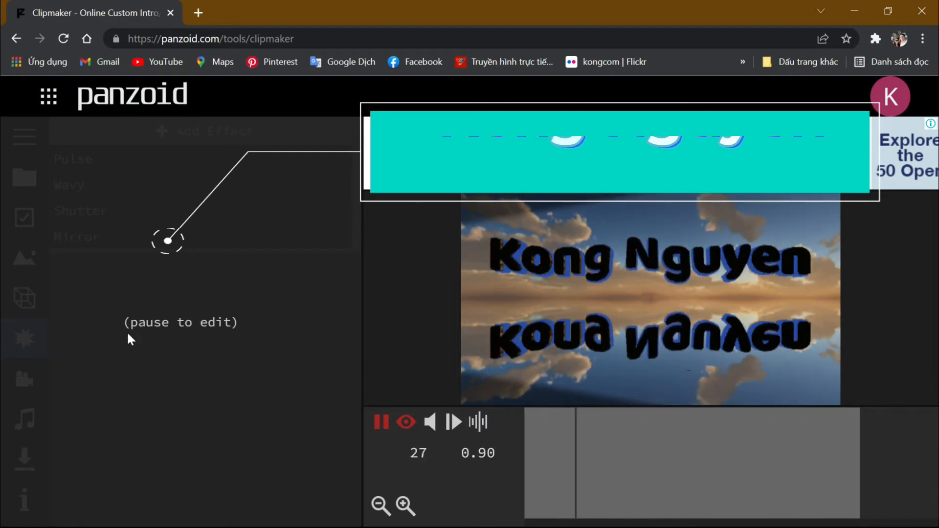
pyautogui.press('space')
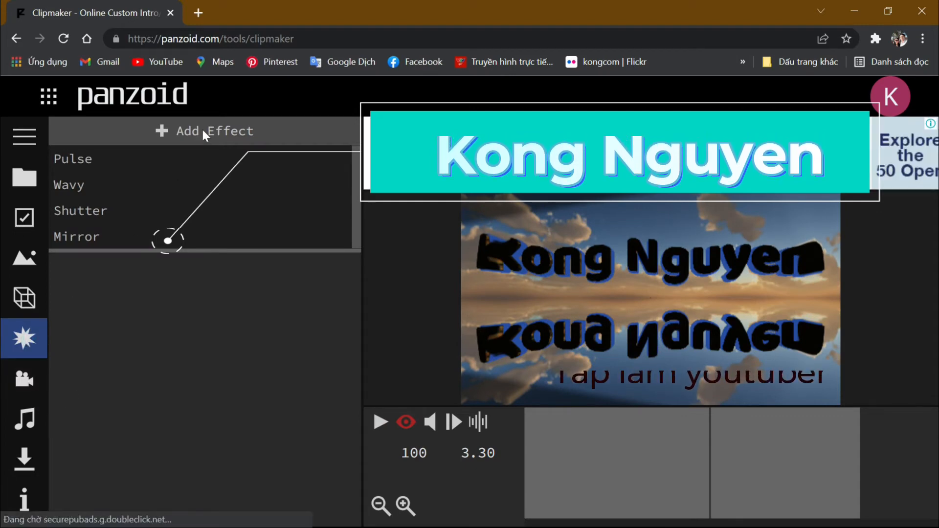
# - Try the left + top and left + bottom modes on the Mirror effect
pyautogui.click(110, 239)
pyautogui.click(342, 296)
pyautogui.click(271, 279)
pyautogui.click(348, 352)
pyautogui.click(271, 428)
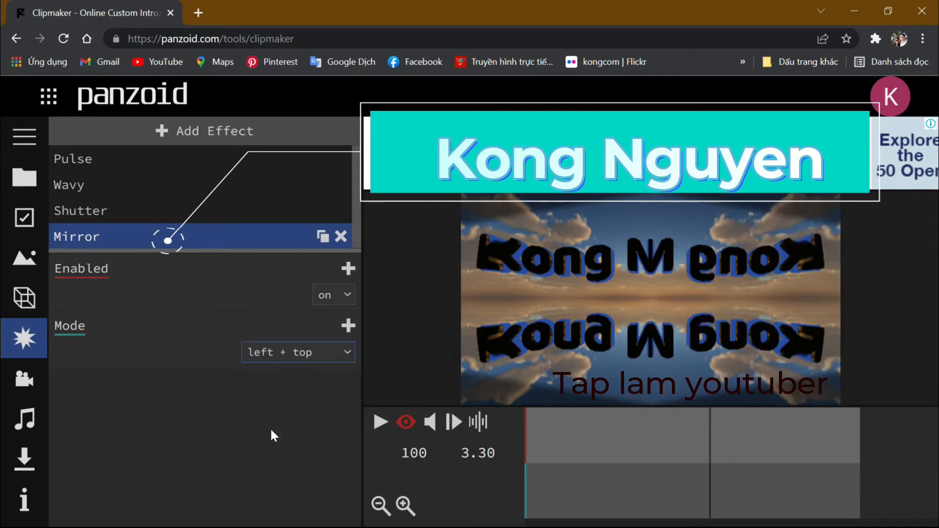
pyautogui.click(349, 352)
pyautogui.click(309, 455)
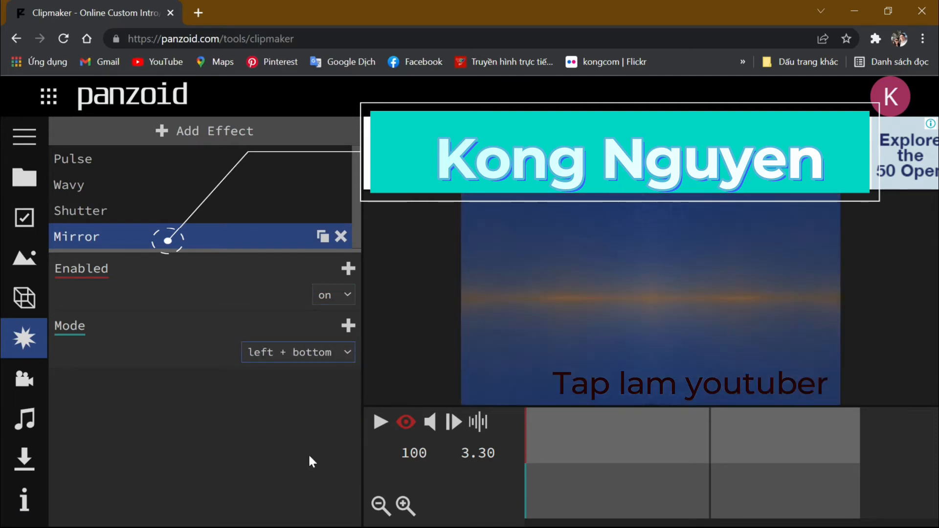
# - Switch the Mirror effect's Mode to bottom, top and finally right
pyautogui.click(349, 351)
pyautogui.click(294, 413)
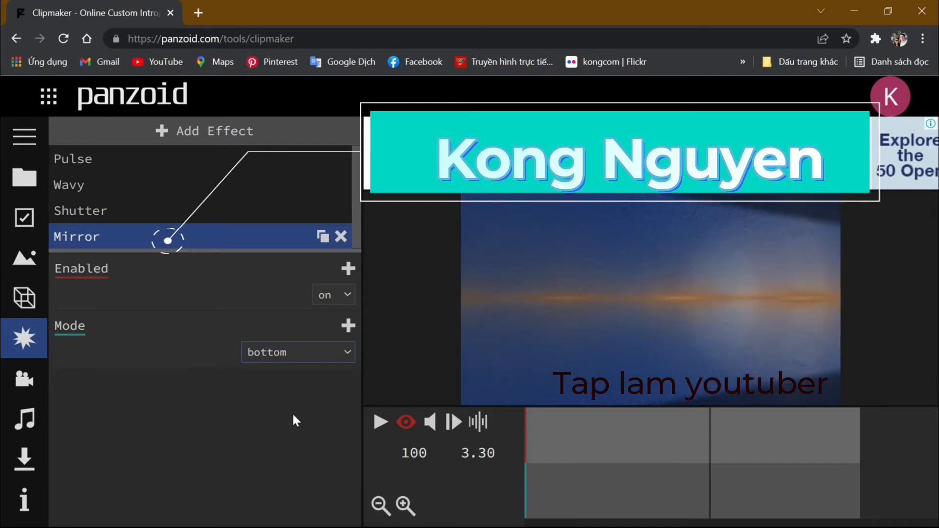
pyautogui.click(348, 352)
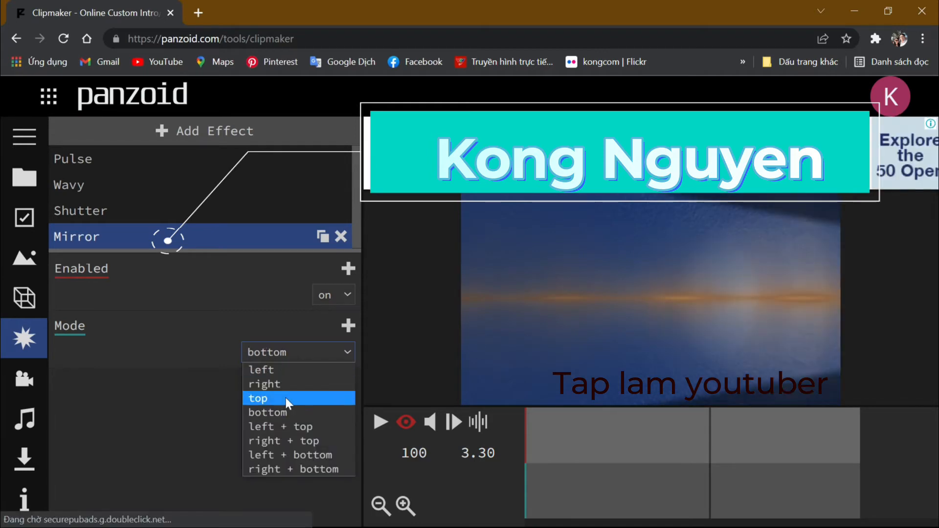
pyautogui.click(286, 398)
pyautogui.click(346, 354)
pyautogui.click(293, 384)
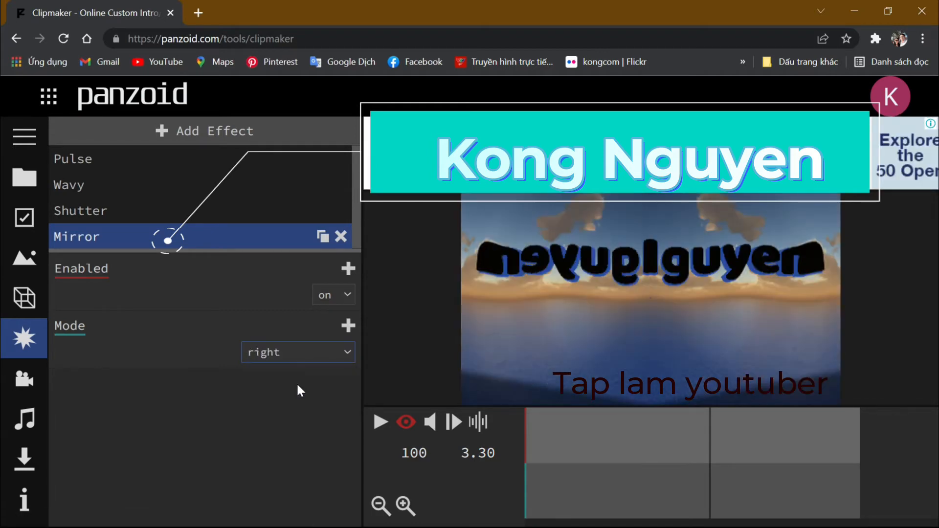
# - Preview the clip in the right mirror mode, add a Mode keyframe at frame 160 and open its mode options
pyautogui.click(380, 423)
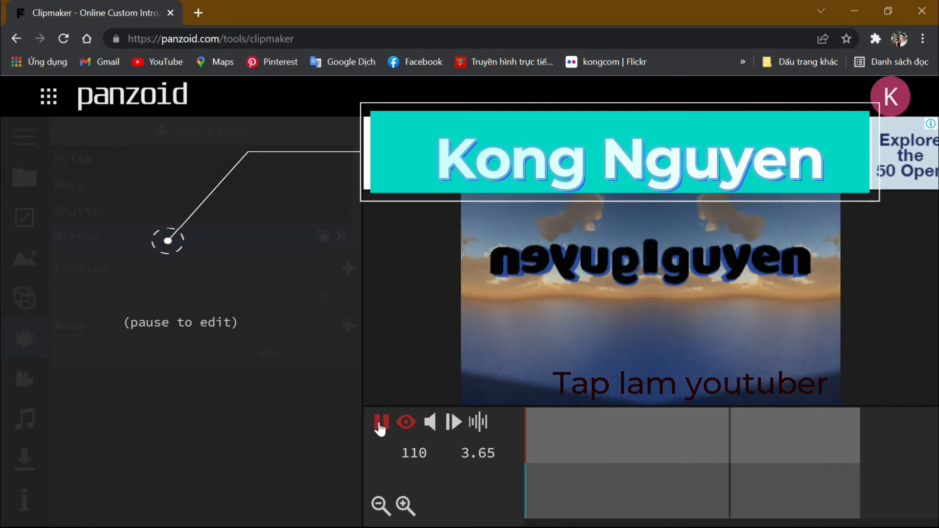
pyautogui.click(406, 423)
pyautogui.click(403, 423)
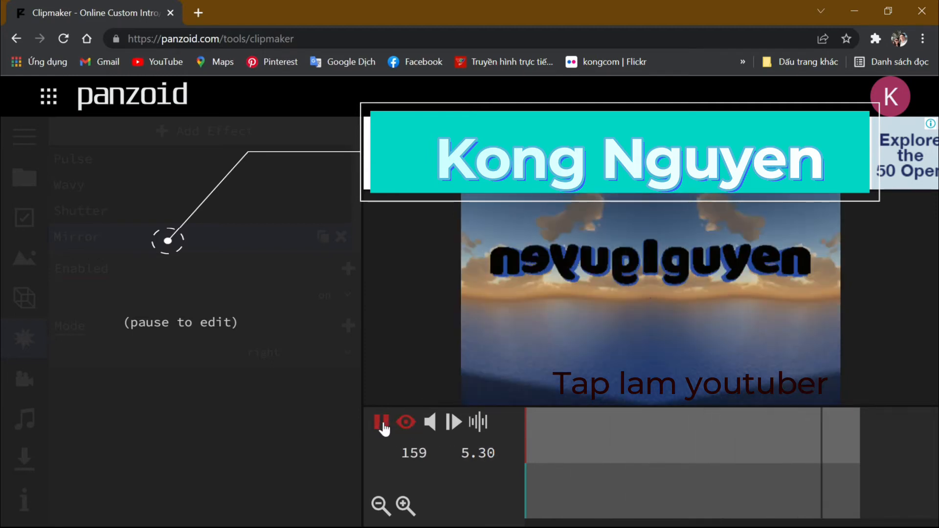
pyautogui.click(382, 423)
pyautogui.click(348, 327)
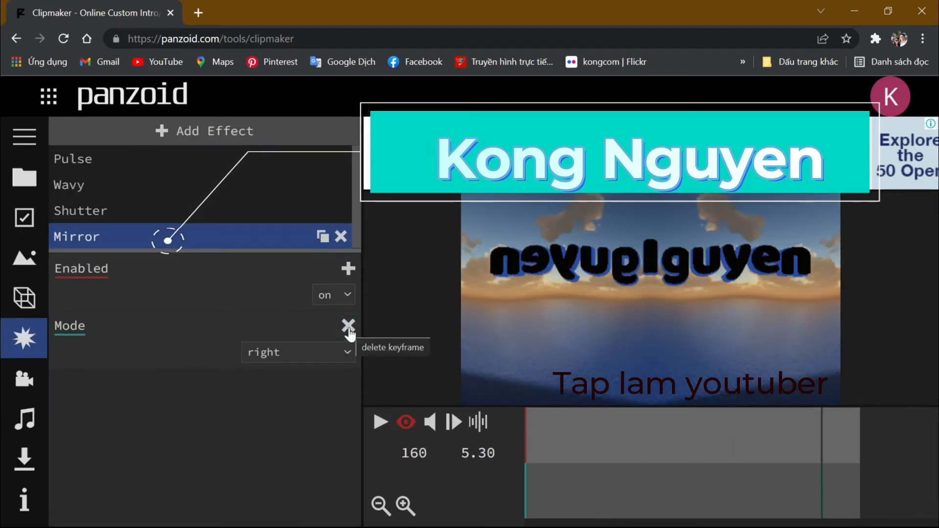
pyautogui.click(347, 352)
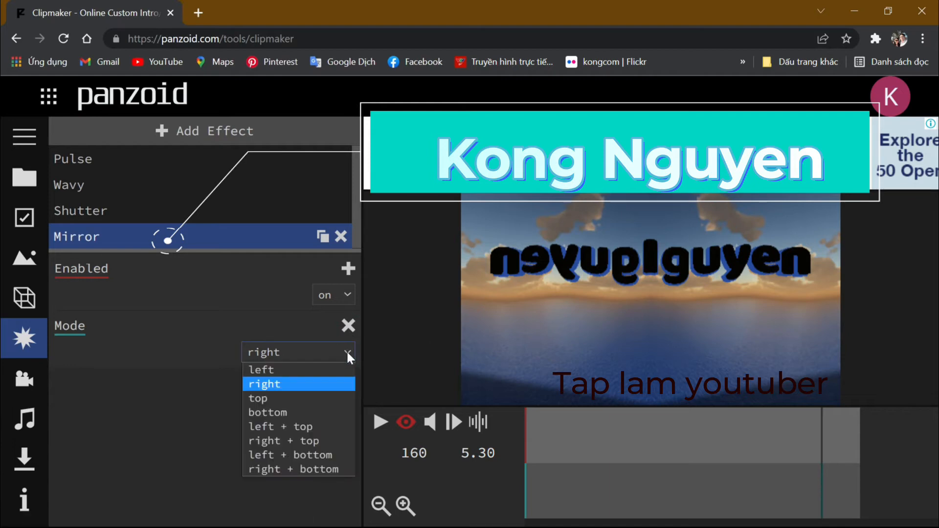
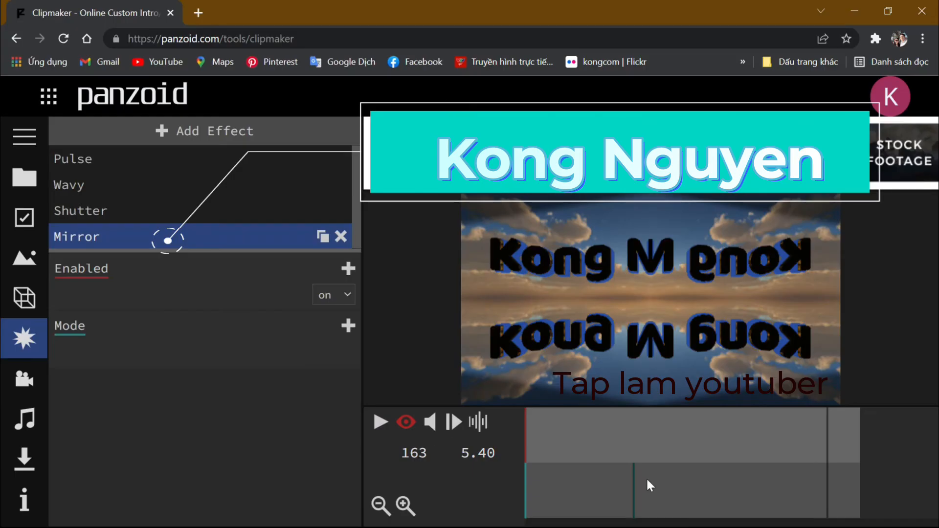
# - Replace the Mirror effect with an Overlay effect and open the new effect's settings
pyautogui.click(341, 238)
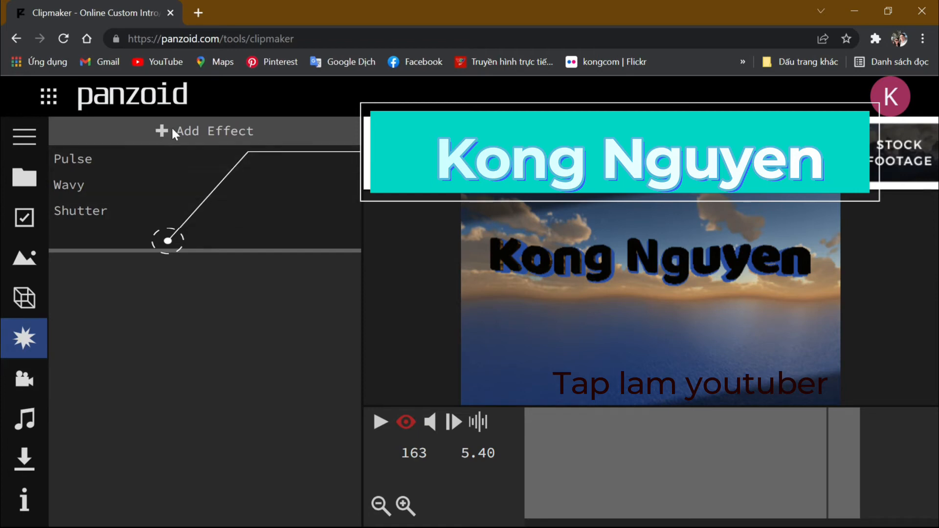
pyautogui.click(204, 131)
pyautogui.scroll(-10, 354, 310)
pyautogui.moveTo(358, 391); pyautogui.dragTo(353, 523)
pyautogui.click(98, 427)
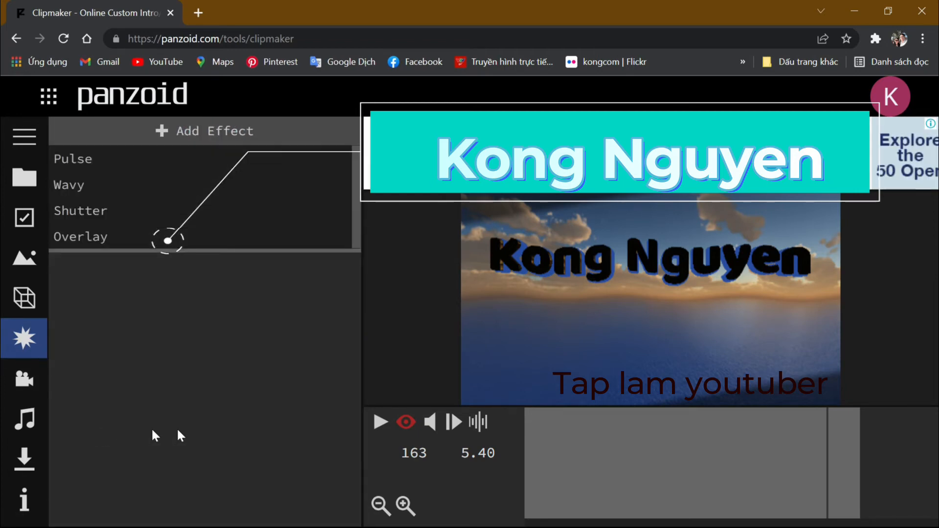
pyautogui.click(274, 237)
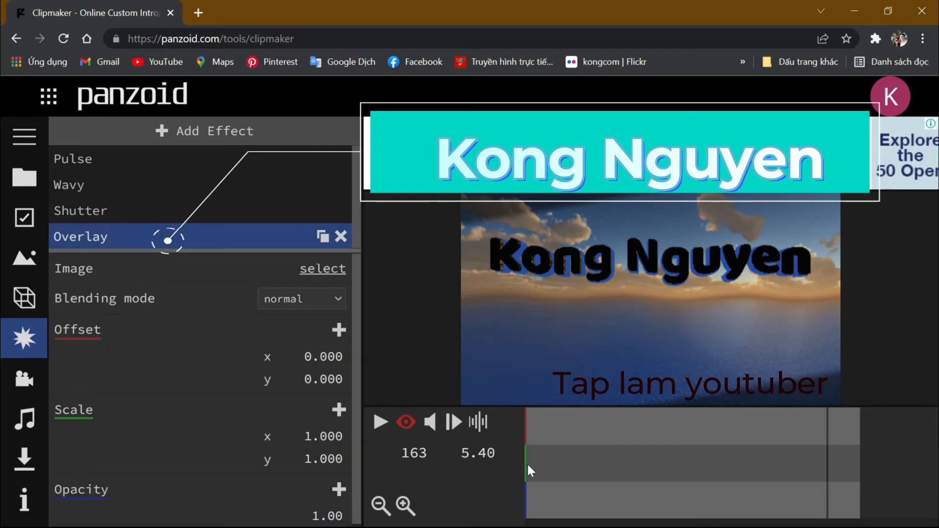
# - Set the Overlay effect's Blending mode to subtract and its Scale x to -10
pyautogui.click(338, 298)
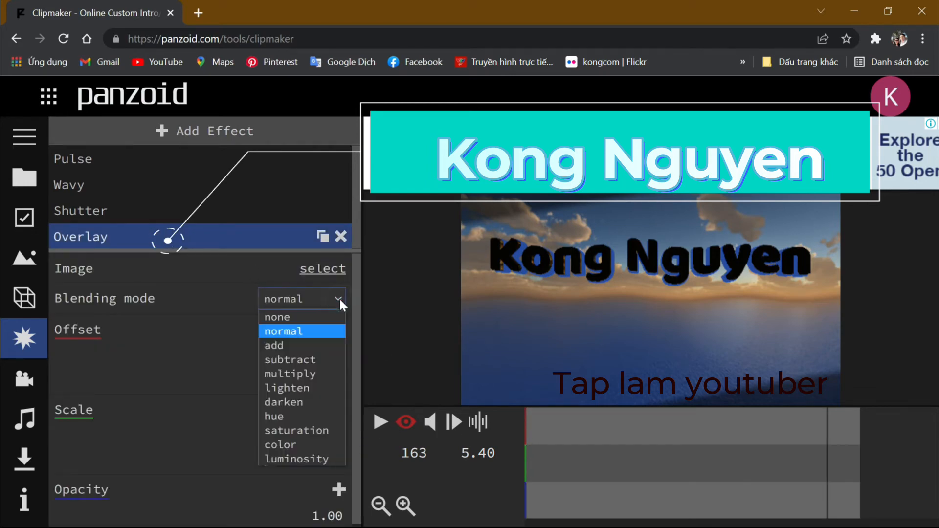
pyautogui.click(312, 359)
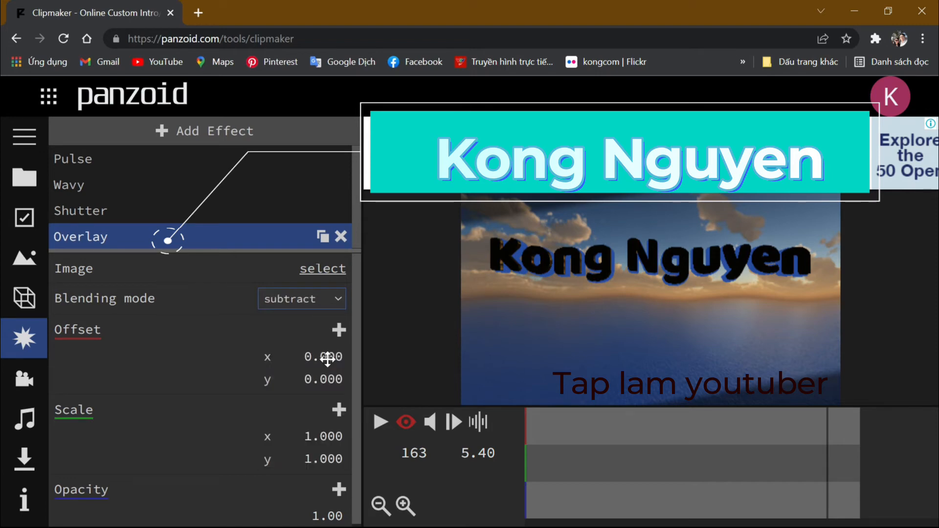
pyautogui.click(328, 360)
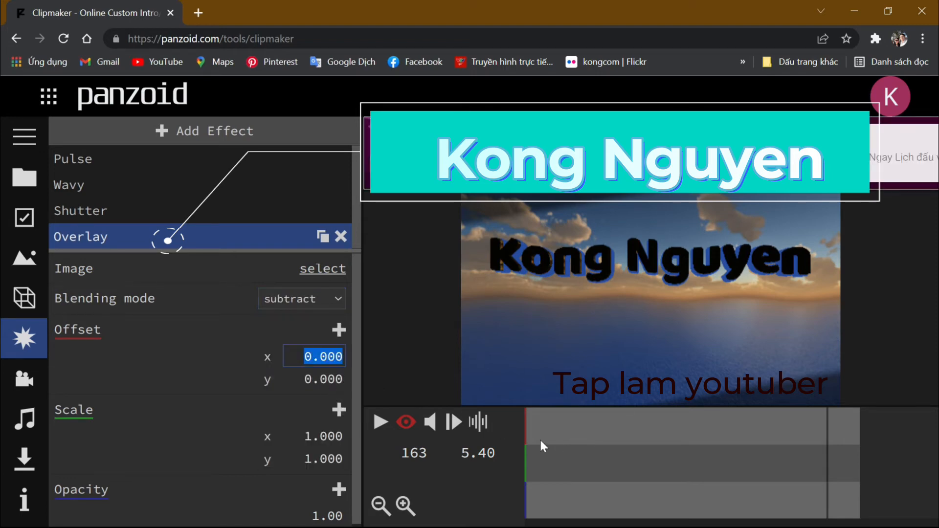
pyautogui.press('Tab')
pyautogui.press('Tab')
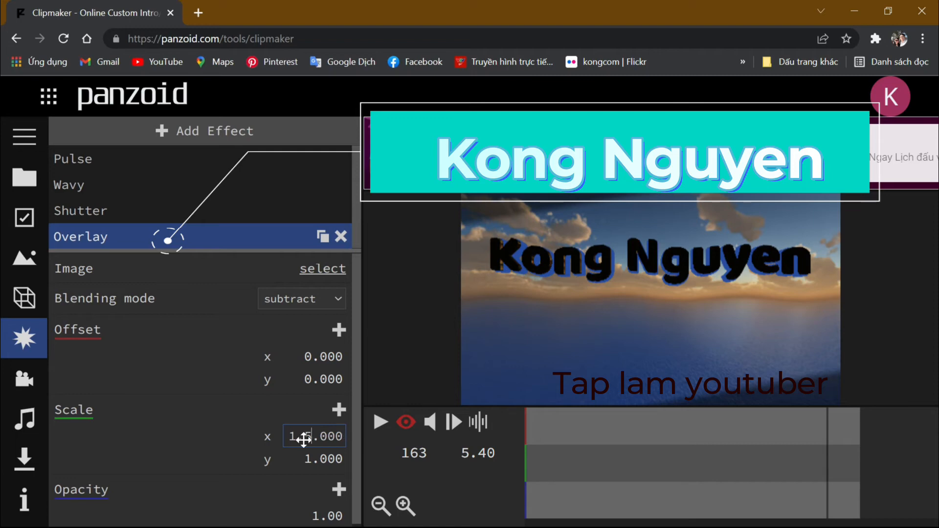
# - Preview the clip with the Overlay effect and set its Scale x to -1
pyautogui.click(379, 422)
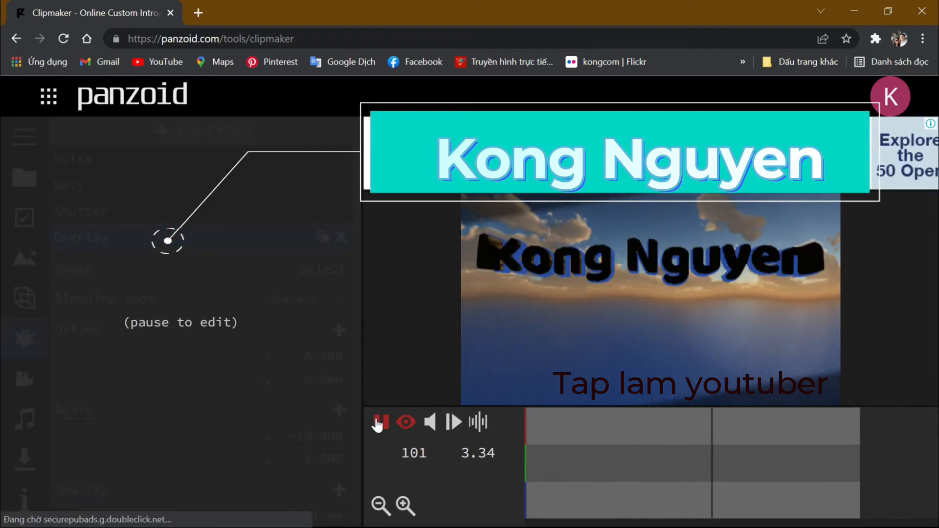
pyautogui.click(381, 422)
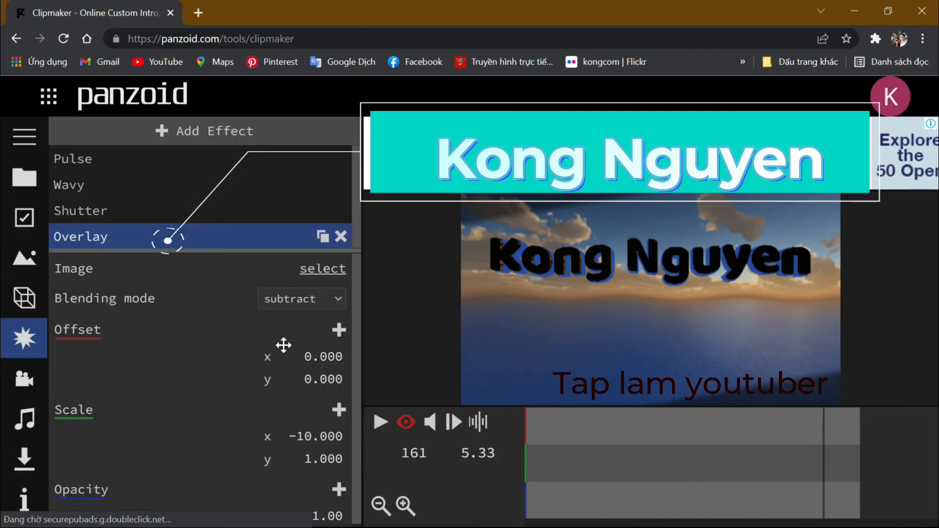
pyautogui.click(305, 436)
pyautogui.click(311, 436)
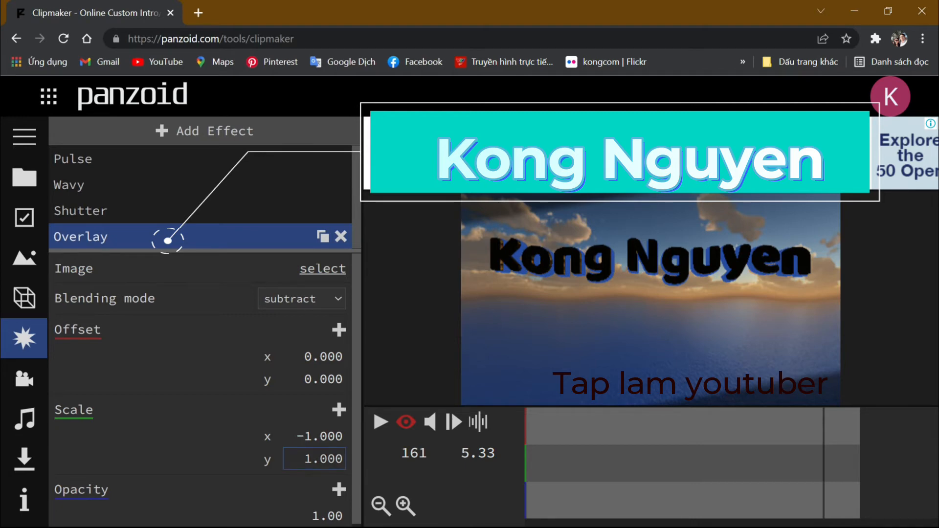
# - Set the Overlay effect's Opacity to 0.50
pyautogui.click(325, 512)
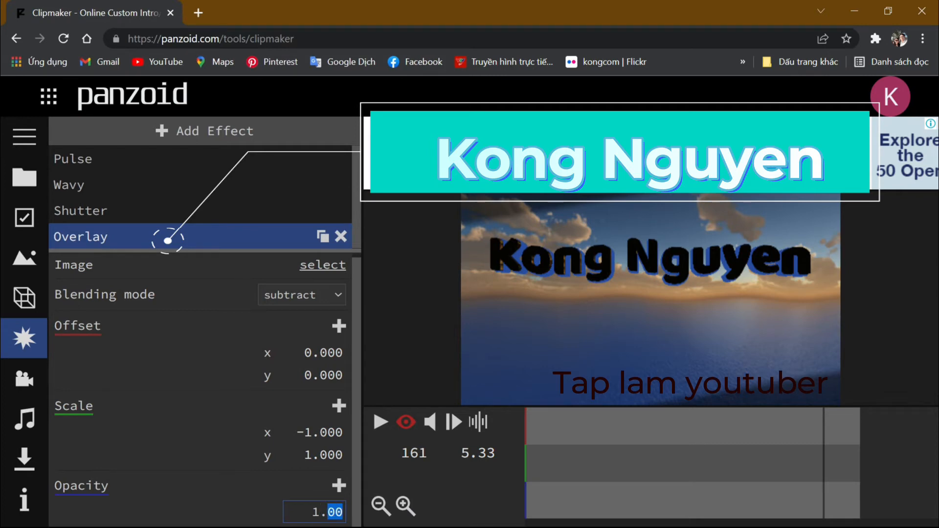
pyautogui.moveTo(335, 512); pyautogui.dragTo(311, 512)
pyautogui.press('Return')
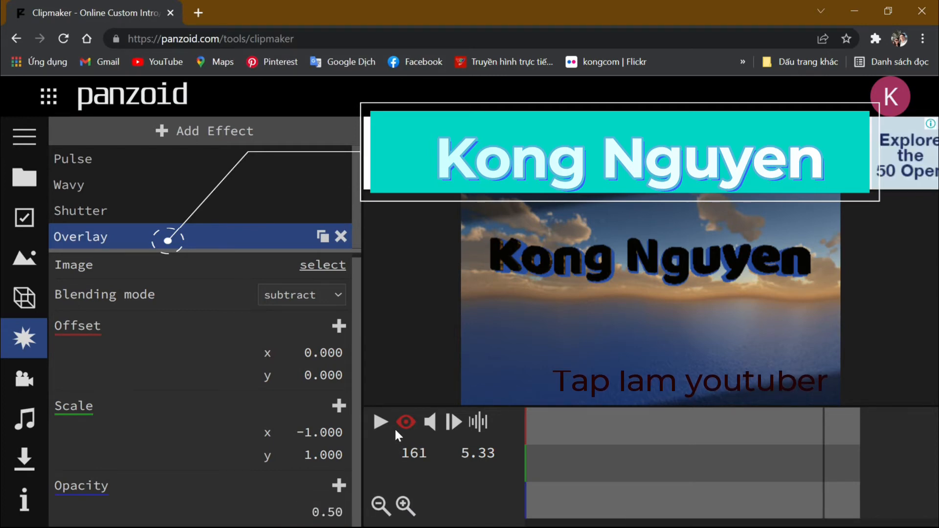
# - Preview the clip with the Overlay effect and remove that effect from the effects list
pyautogui.click(381, 422)
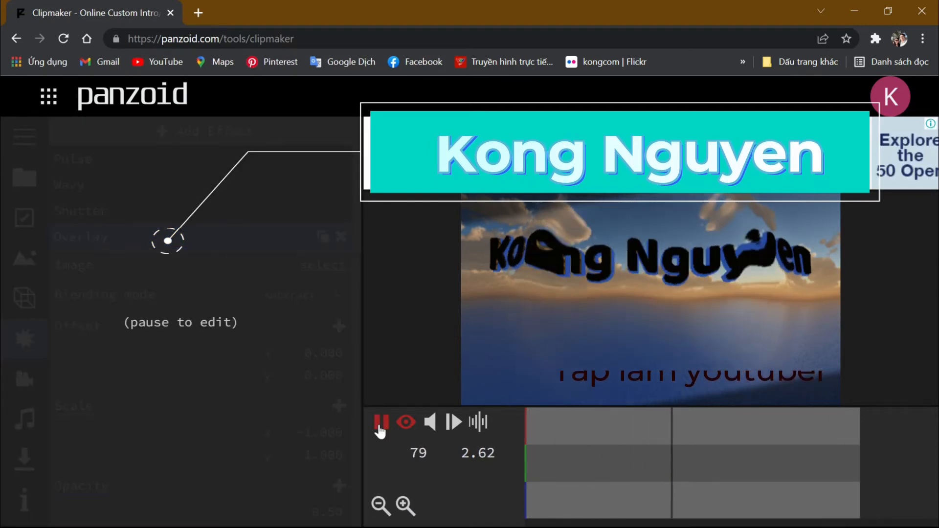
pyautogui.click(379, 425)
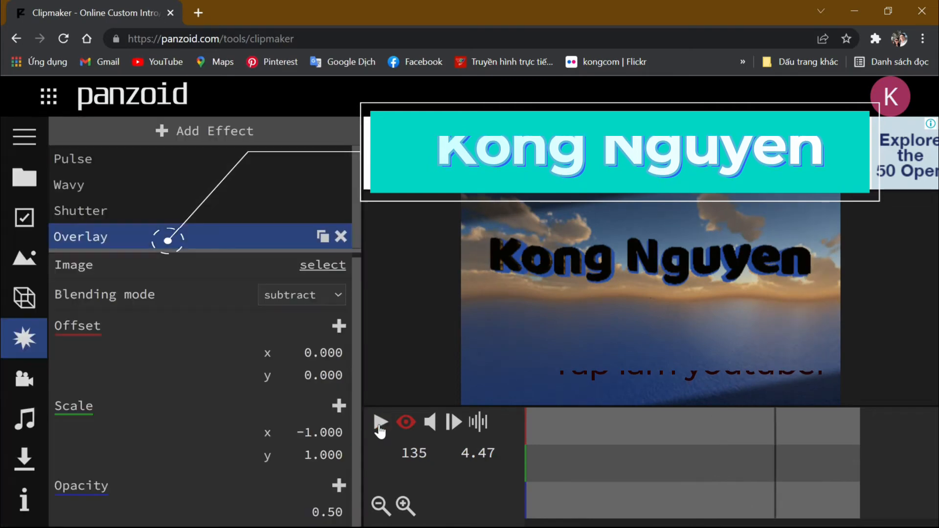
pyautogui.click(340, 237)
# - Try a Flip effect in vertical and horizontal modes, and remove the effect
pyautogui.click(223, 132)
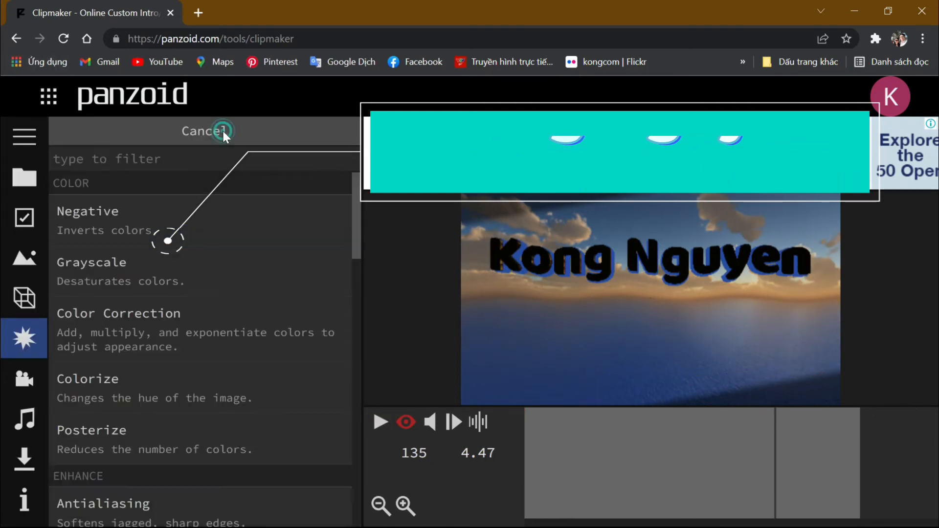
pyautogui.moveTo(354, 224); pyautogui.dragTo(339, 506)
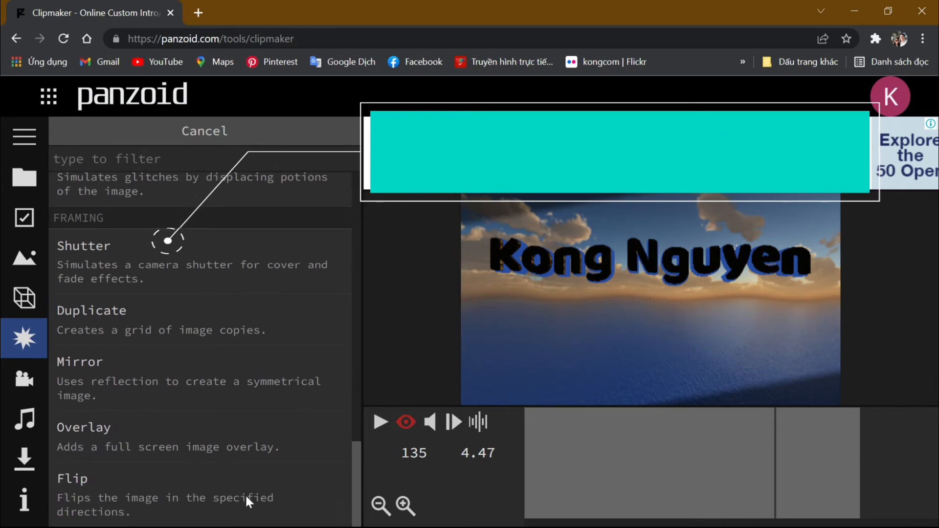
pyautogui.click(89, 489)
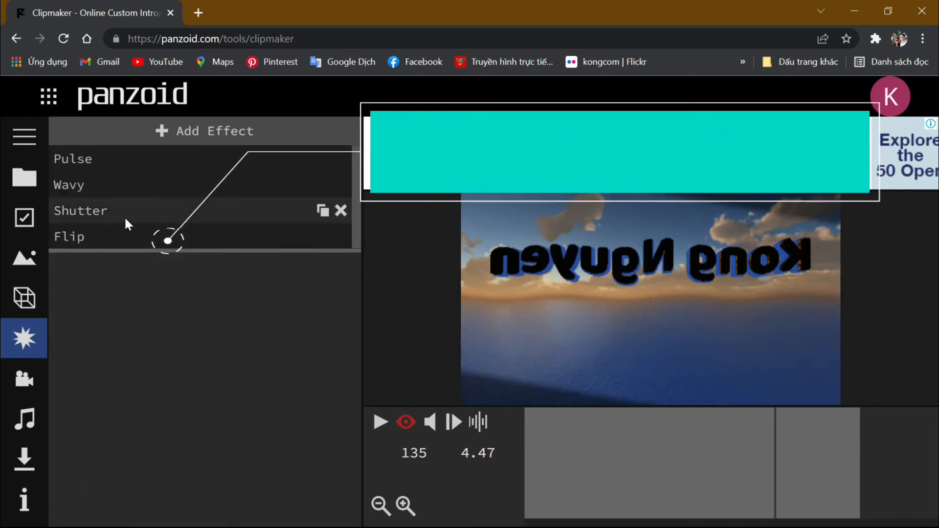
pyautogui.click(97, 237)
pyautogui.click(344, 350)
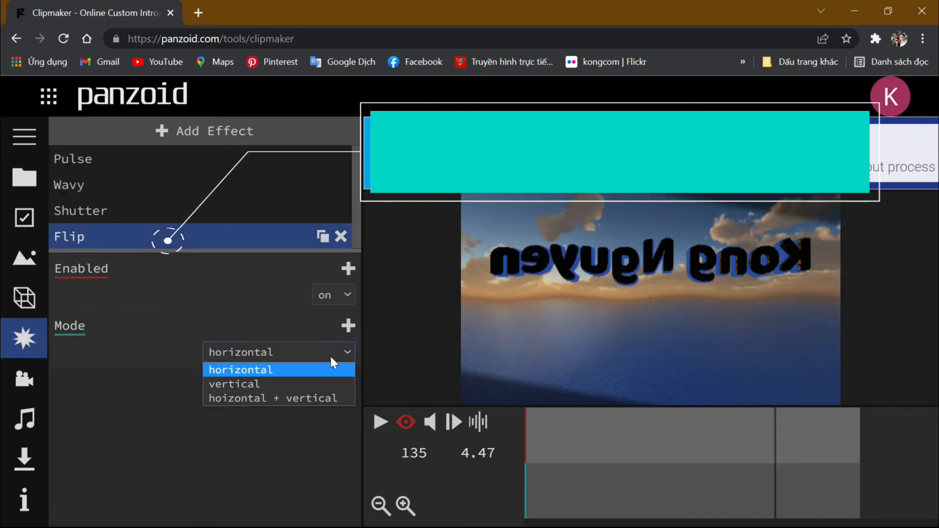
pyautogui.click(266, 384)
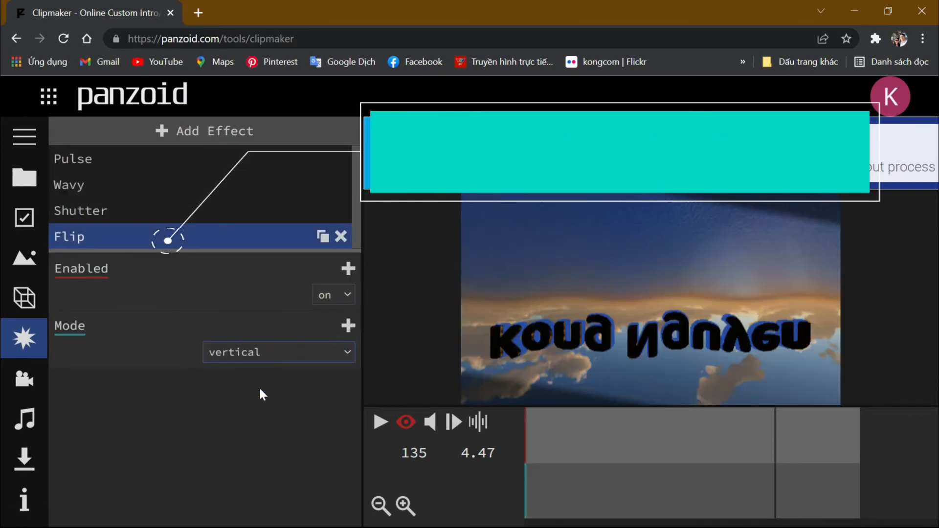
pyautogui.click(347, 351)
pyautogui.click(298, 370)
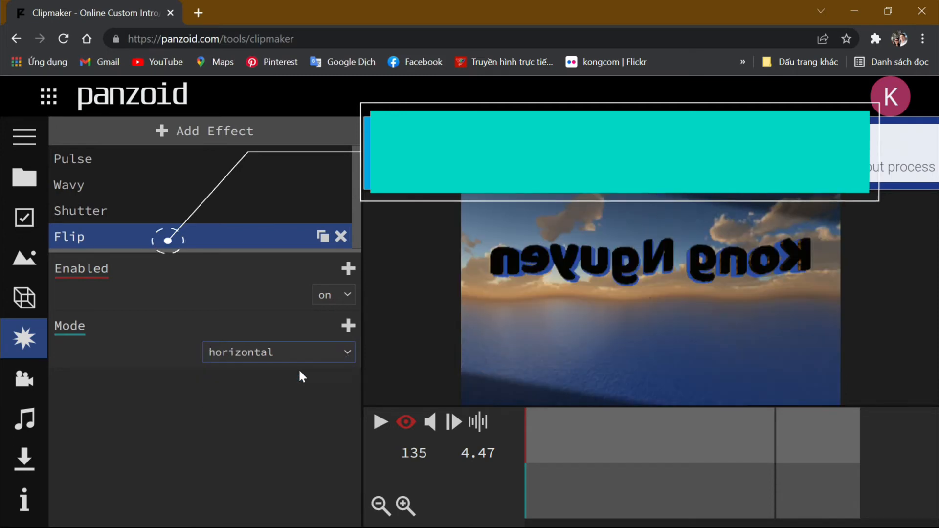
pyautogui.click(341, 239)
pyautogui.click(29, 377)
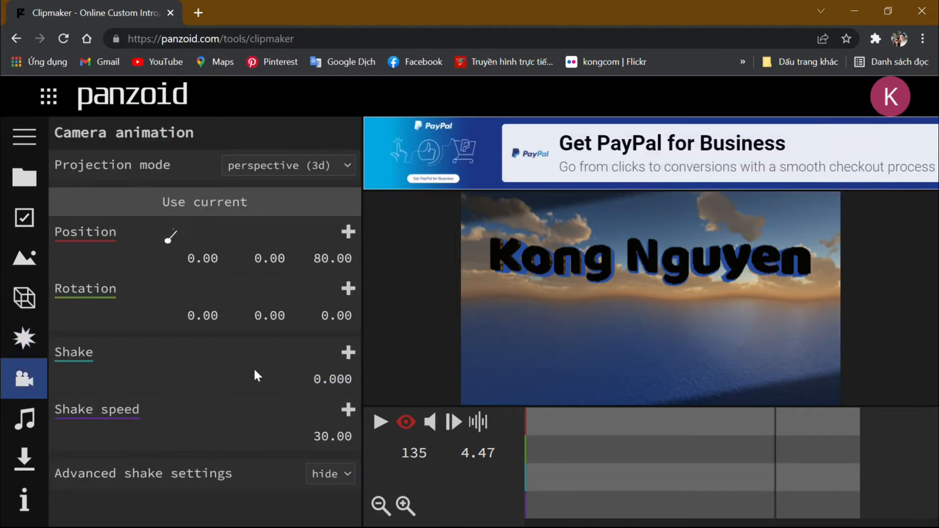
pyautogui.click(24, 338)
pyautogui.click(253, 129)
pyautogui.moveTo(356, 210); pyautogui.dragTo(95, 476)
# - Open the camera animation settings, preview the clip and set the camera Shake to 0.200
pyautogui.click(24, 380)
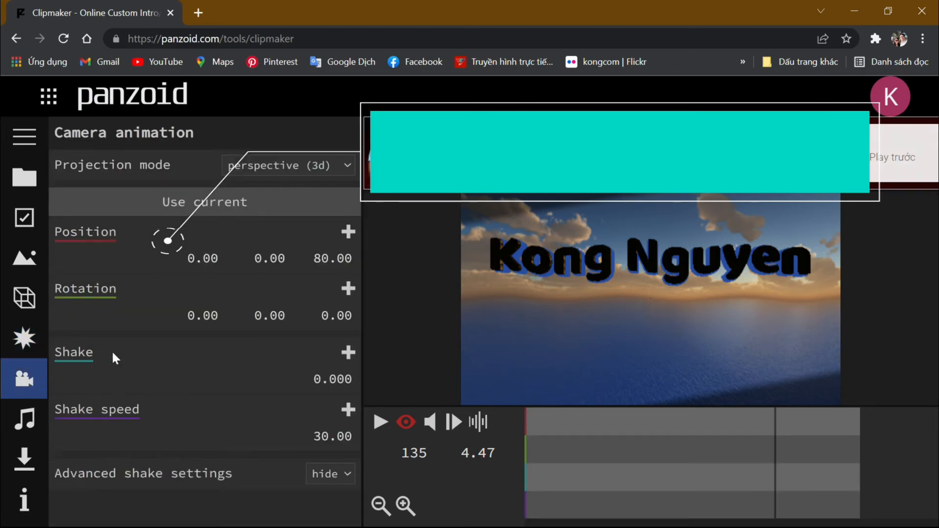
pyautogui.click(73, 352)
pyautogui.click(381, 422)
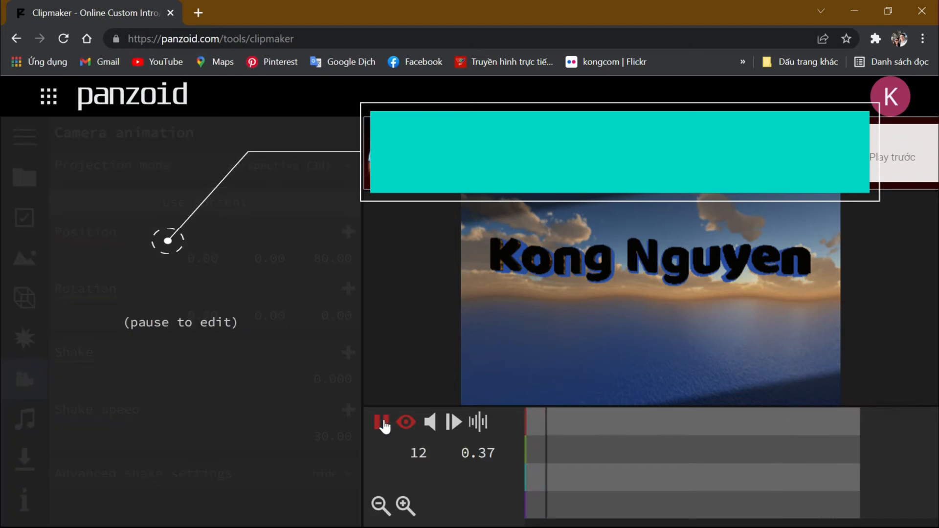
pyautogui.click(382, 423)
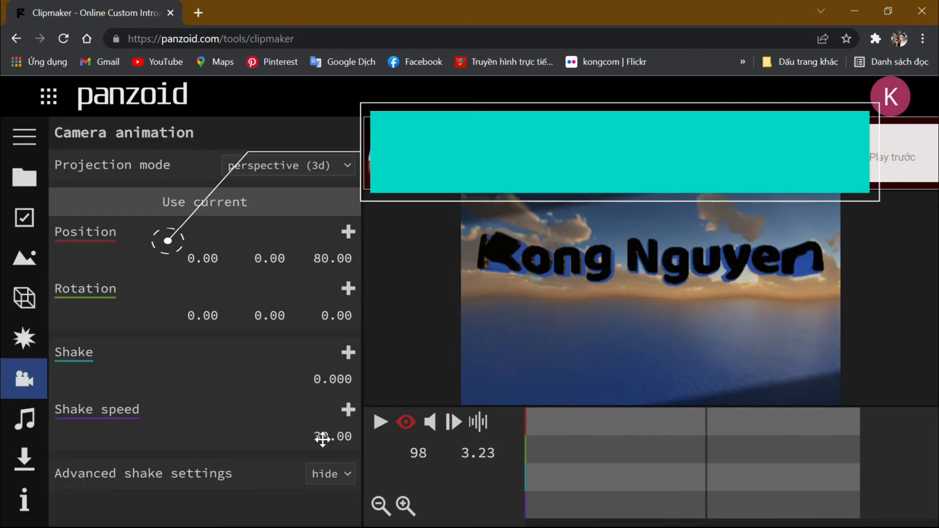
pyautogui.click(333, 380)
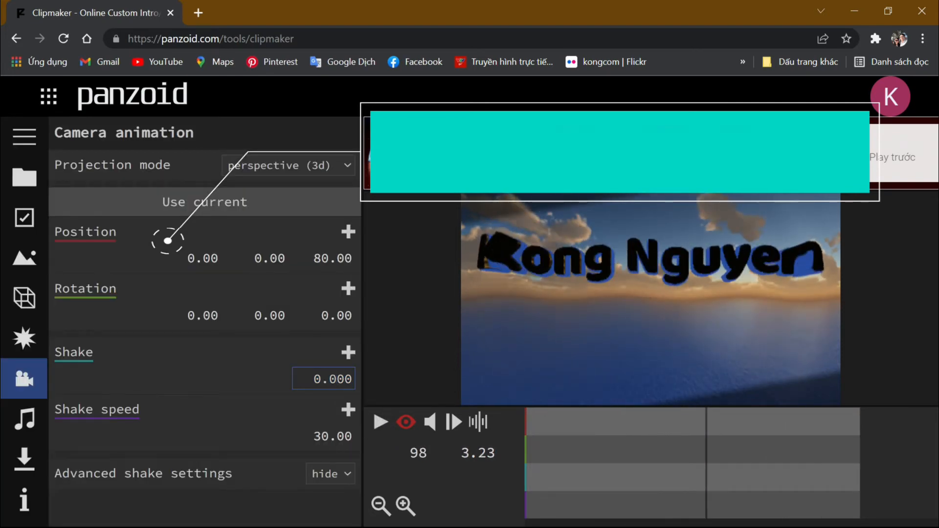
pyautogui.press('Return')
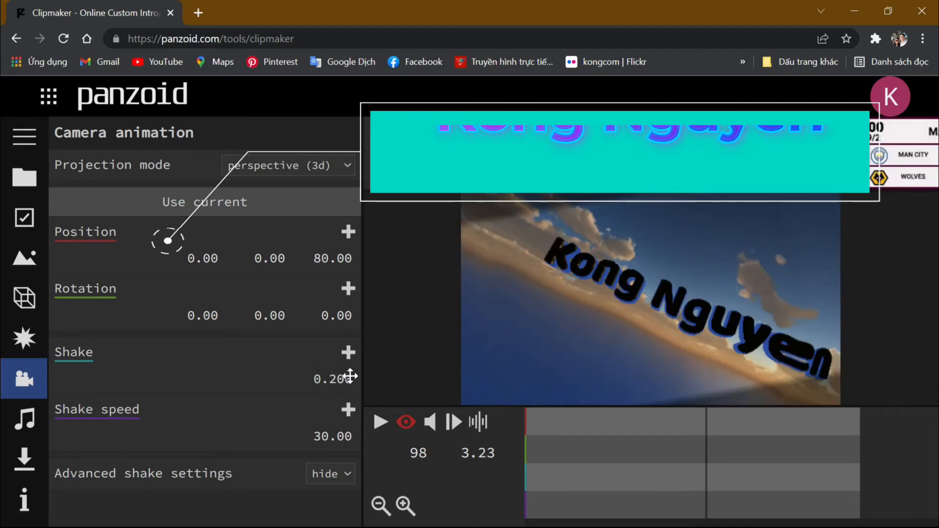
# - Preview the camera shake and set the Shake speed to 1.00
pyautogui.click(381, 422)
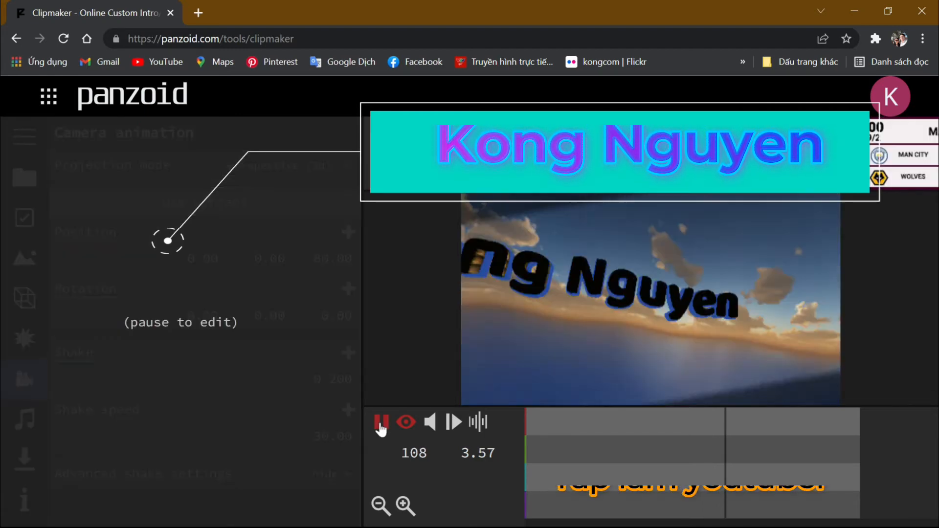
pyautogui.click(380, 423)
pyautogui.click(324, 435)
pyautogui.moveTo(321, 436); pyautogui.dragTo(305, 436)
pyautogui.write('1')
pyautogui.press('Return')
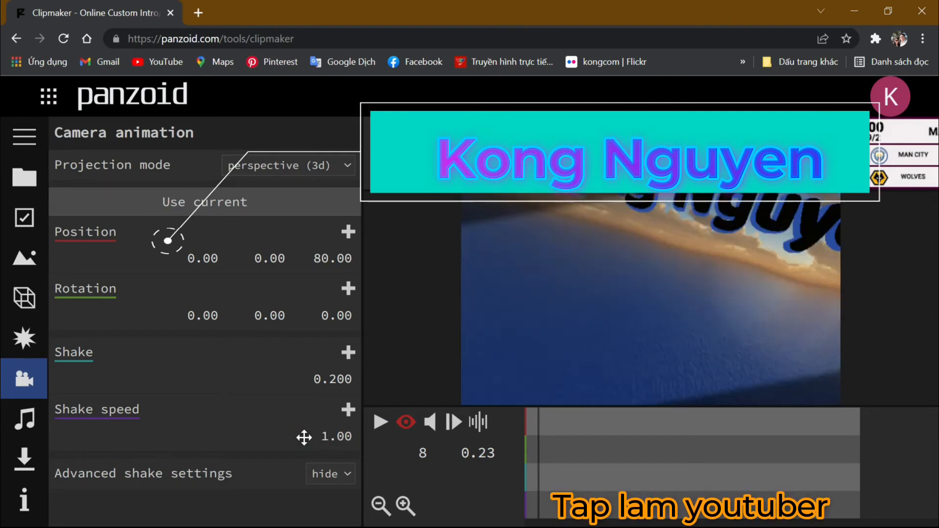
# - Preview the slower camera movement and reduce the camera Shake to 0.010
pyautogui.click(380, 426)
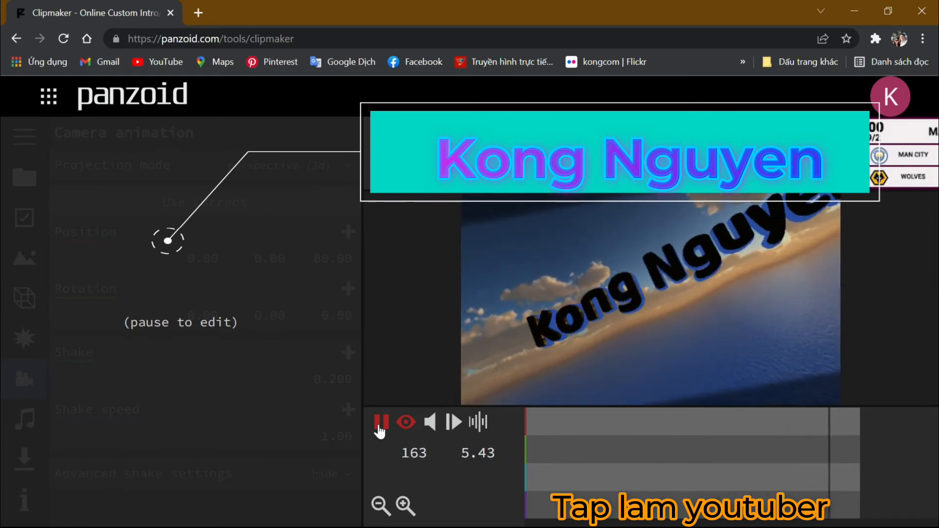
pyautogui.click(380, 427)
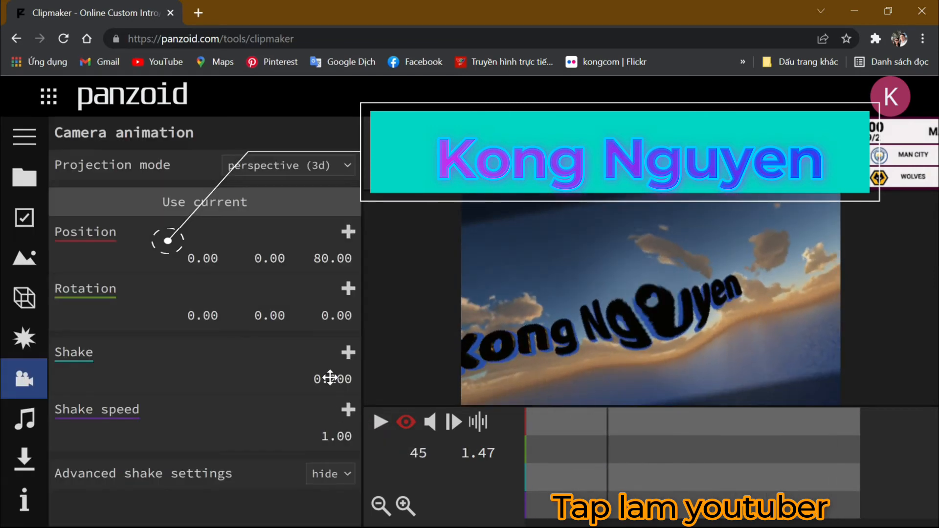
pyautogui.click(330, 377)
pyautogui.click(335, 378)
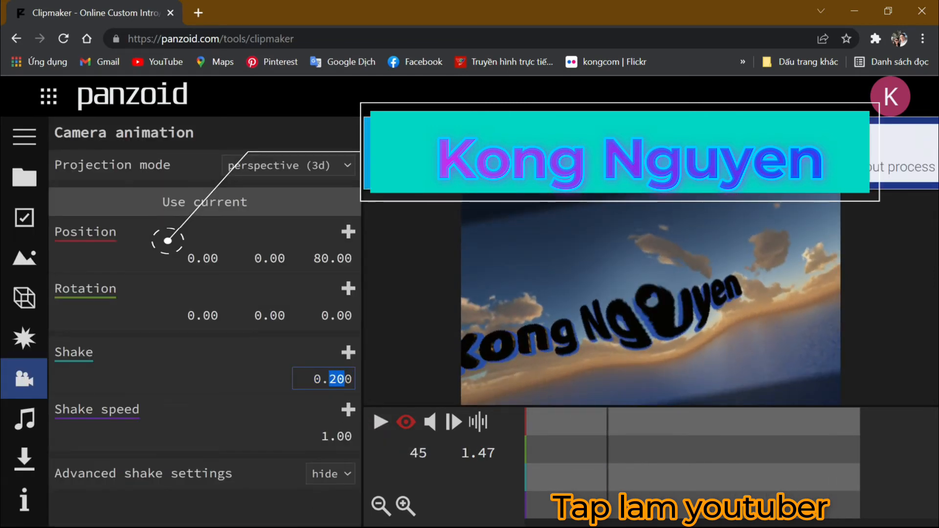
pyautogui.press('Return')
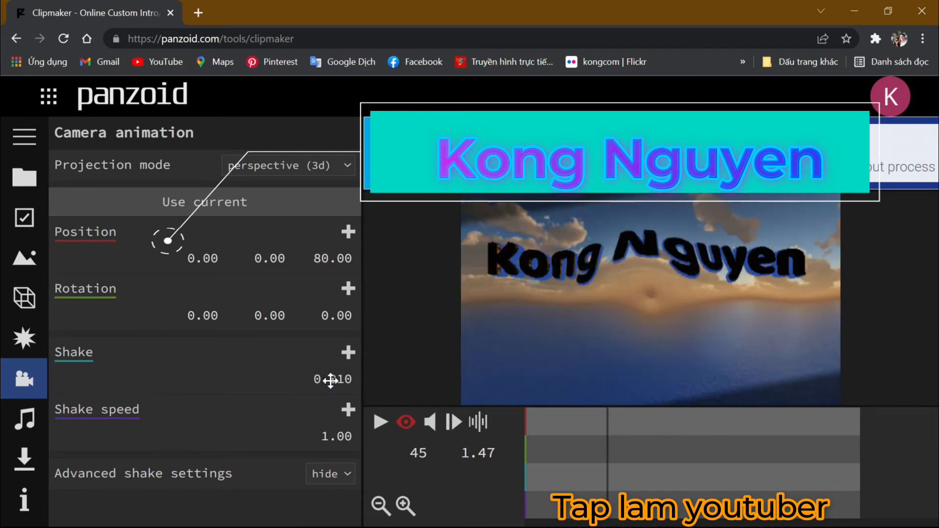
pyautogui.click(29, 338)
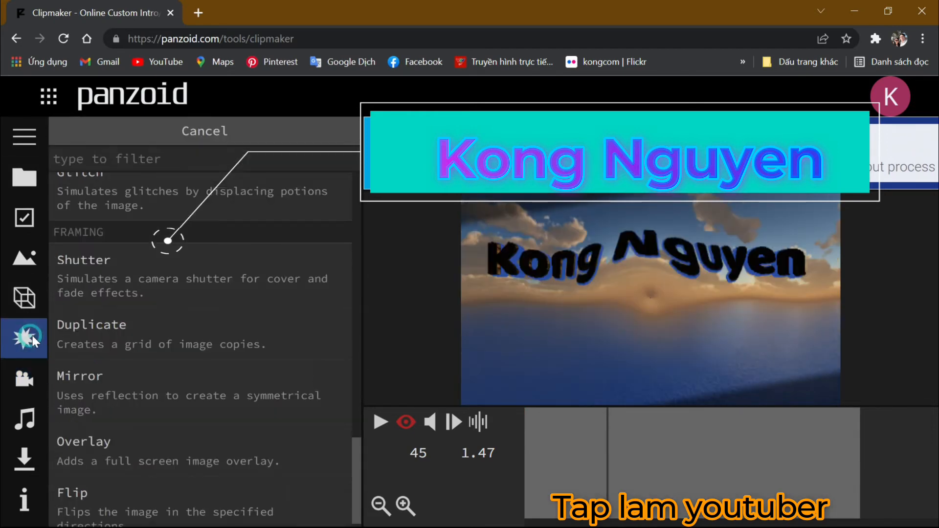
pyautogui.moveTo(356, 448); pyautogui.dragTo(357, 187)
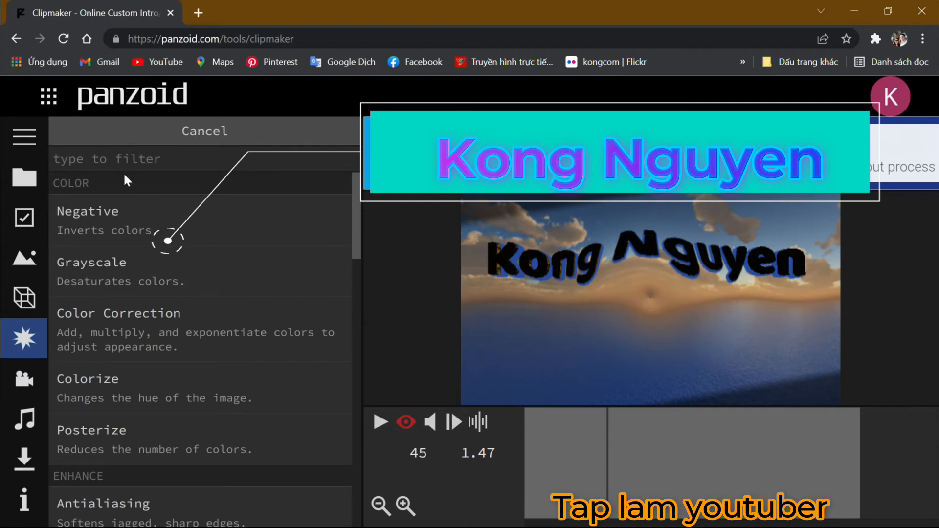
pyautogui.moveTo(357, 218)
pyautogui.mouseDown()
pyautogui.moveTo(343, 385)
pyautogui.moveTo(350, 189)
pyautogui.mouseUp()
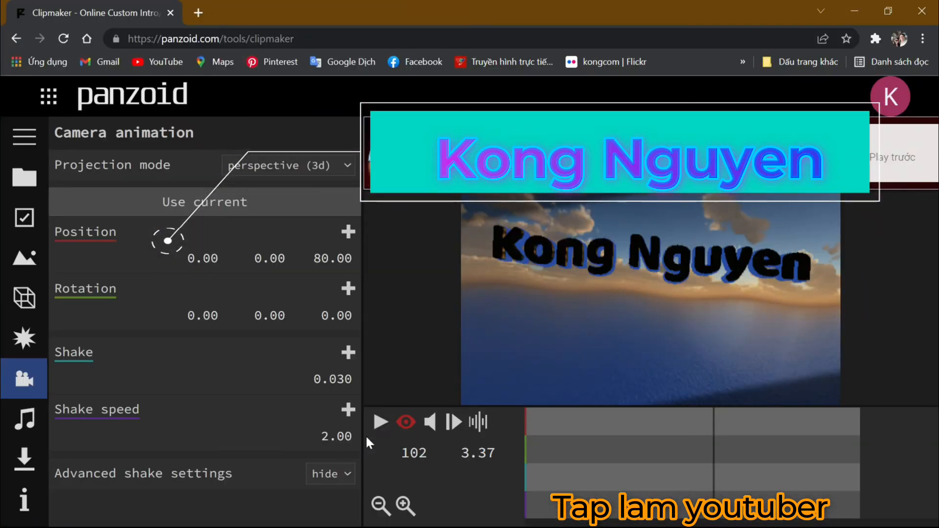
# - Preview the clip, show the camera's advanced shake settings and set X amplitude to 15.0
pyautogui.click(380, 423)
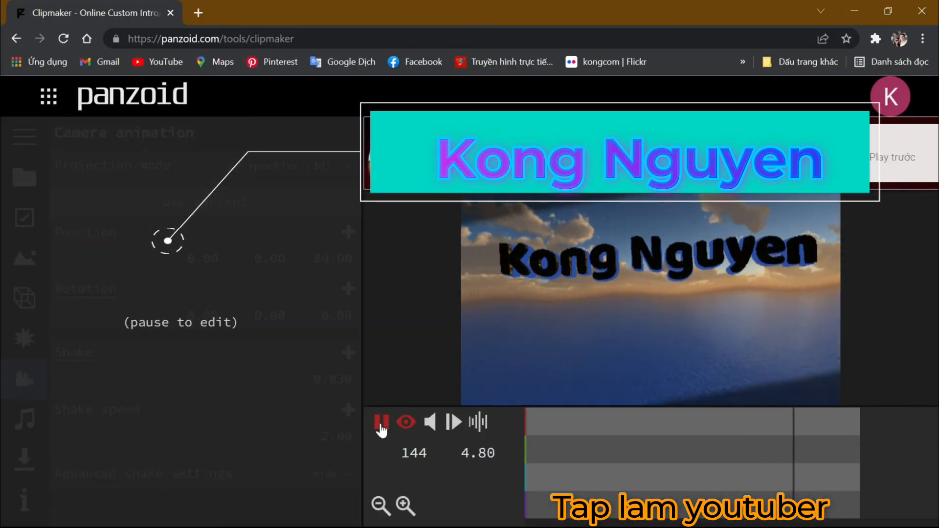
pyautogui.click(379, 423)
pyautogui.click(328, 475)
pyautogui.click(325, 505)
pyautogui.moveTo(354, 260); pyautogui.dragTo(354, 384)
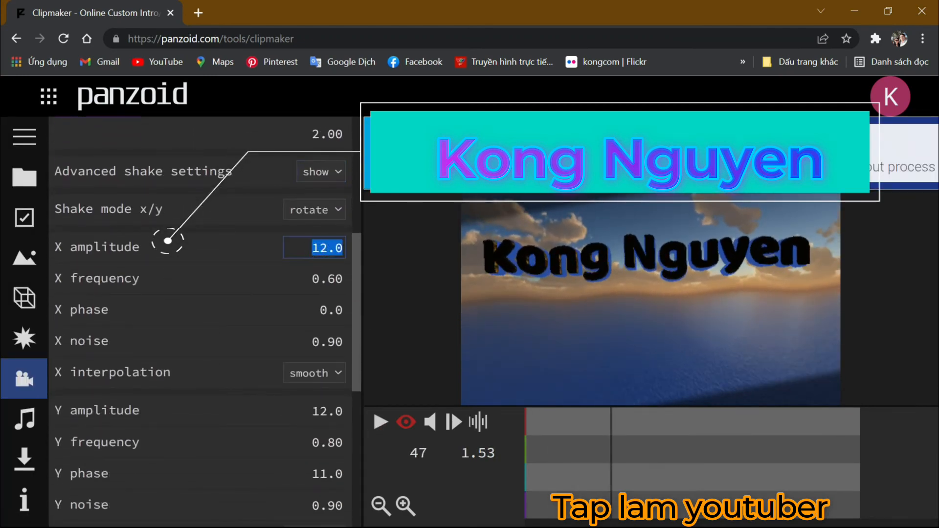
pyautogui.press('Return')
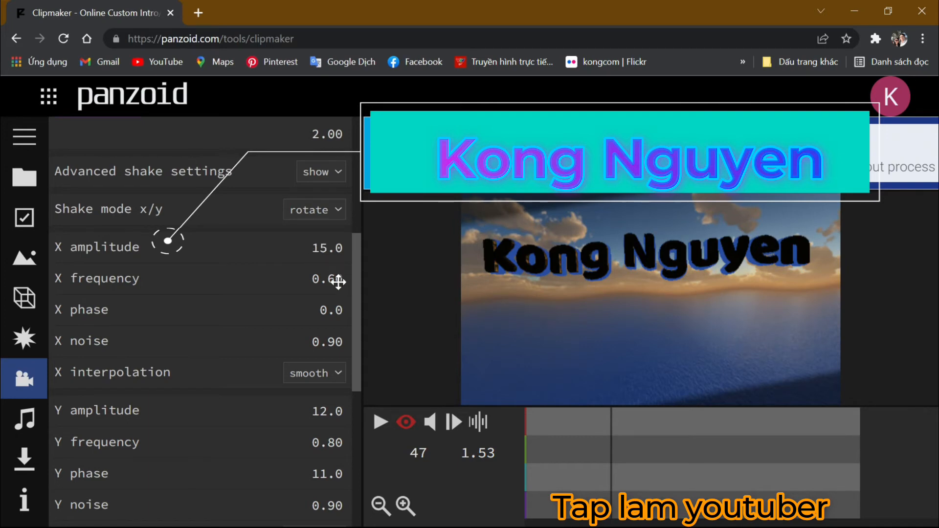
# - Set the camera shake's X phase to 0.5 and X noise to 0.50, and preview the clip
pyautogui.press('Tab')
pyautogui.press('Tab')
pyautogui.hotkey('shift', 'Tab')
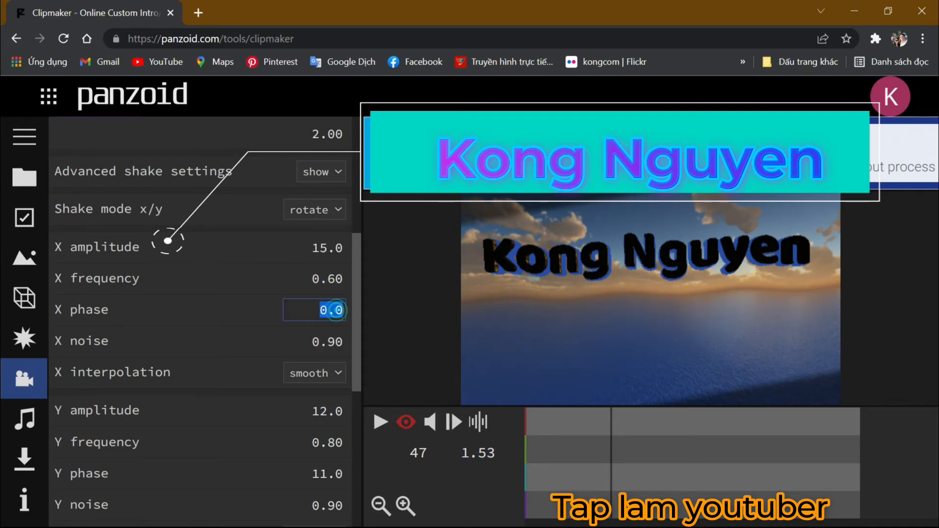
pyautogui.press('Return')
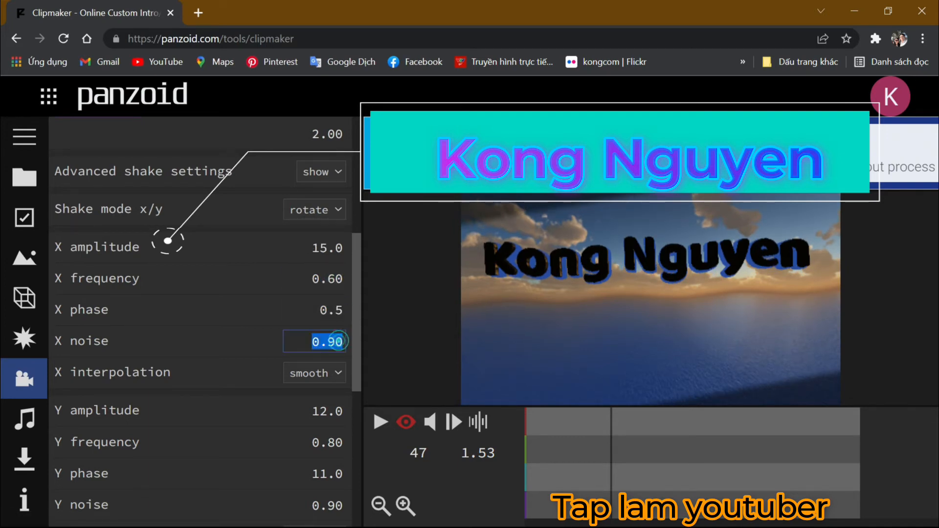
pyautogui.write('0.5')
pyautogui.press('Return')
pyautogui.click(381, 421)
pyautogui.click(381, 422)
# - Set the camera shake's Tilt amplitude to 200.0 and preview the clip
pyautogui.scroll(-3, 354, 378)
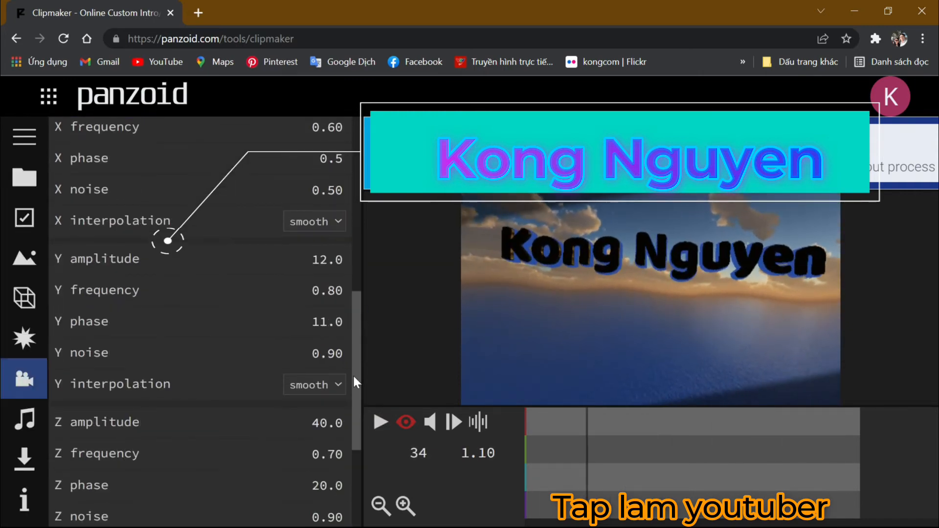
pyautogui.scroll(-4, 343, 386)
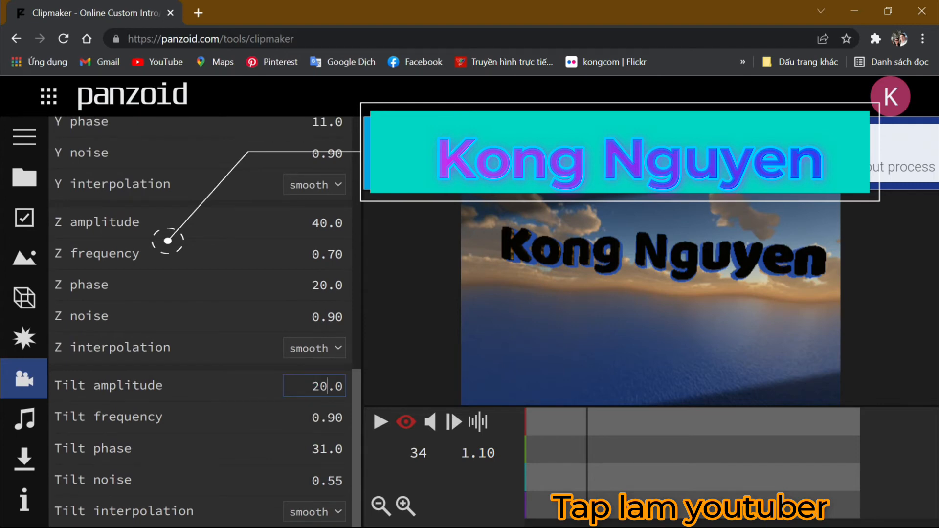
pyautogui.write('0')
pyautogui.click(380, 423)
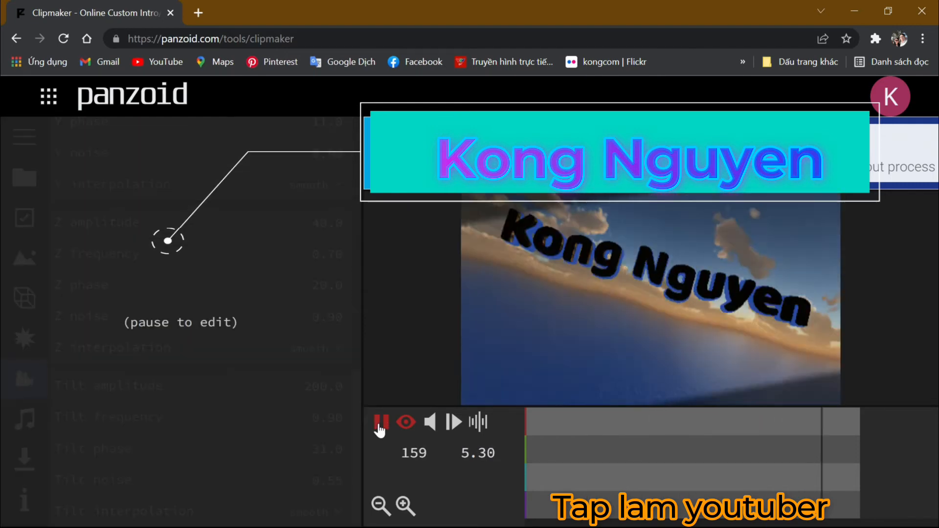
pyautogui.click(381, 422)
# - Set the camera shake's Tilt amplitude to 1.0 and Tilt frequency to 1.00, previewing each change
pyautogui.moveTo(325, 386); pyautogui.dragTo(320, 385)
pyautogui.click(380, 421)
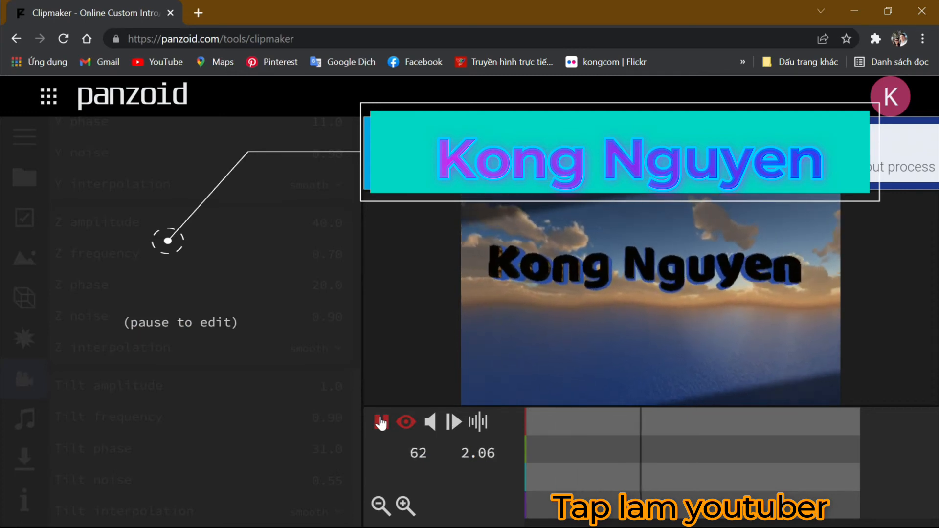
pyautogui.click(378, 422)
pyautogui.write('1')
pyautogui.click(380, 421)
pyautogui.click(381, 422)
# - Set the camera shake's Z amplitude to 100.0 and preview the clip
pyautogui.doubleClick(328, 223)
pyautogui.write('100')
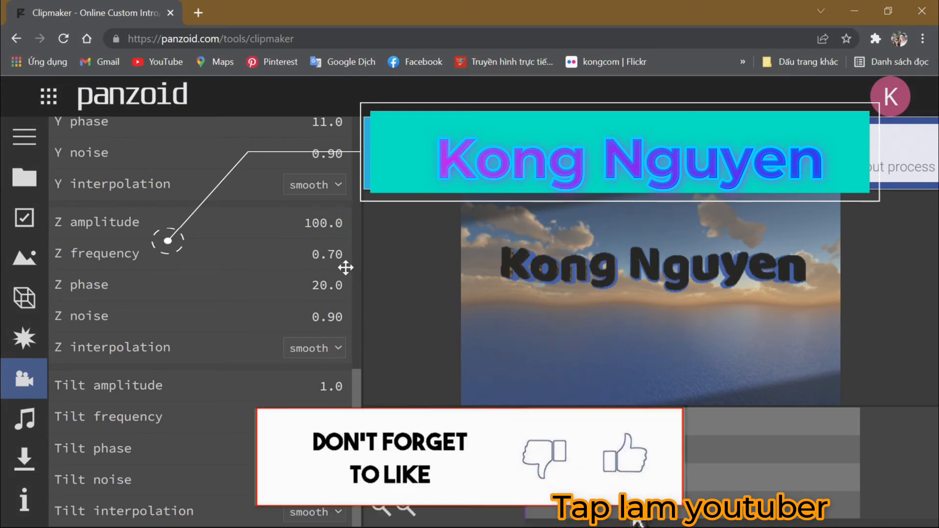
pyautogui.click(380, 421)
pyautogui.click(381, 432)
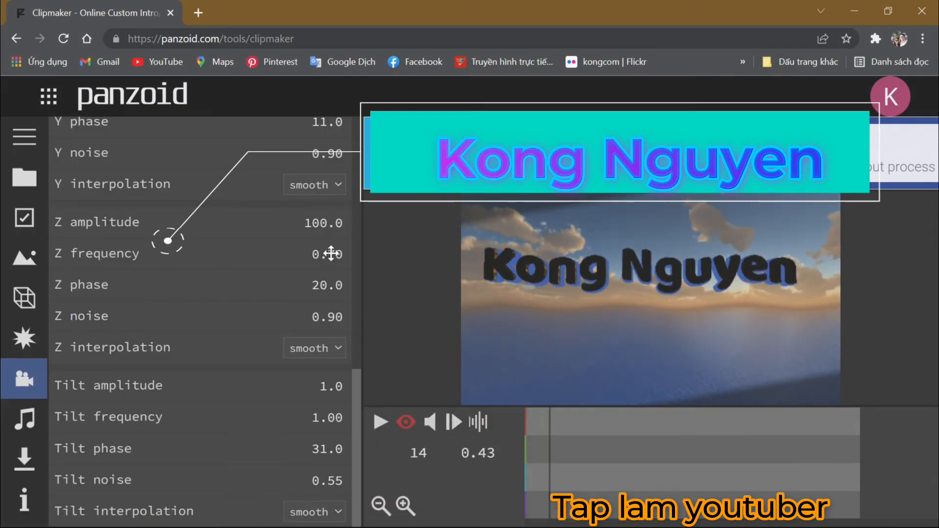
# - Set the camera shake's Z phase to 50.0 and preview the clip
pyautogui.write('0')
pyautogui.press('Return')
pyautogui.click(380, 424)
pyautogui.click(381, 424)
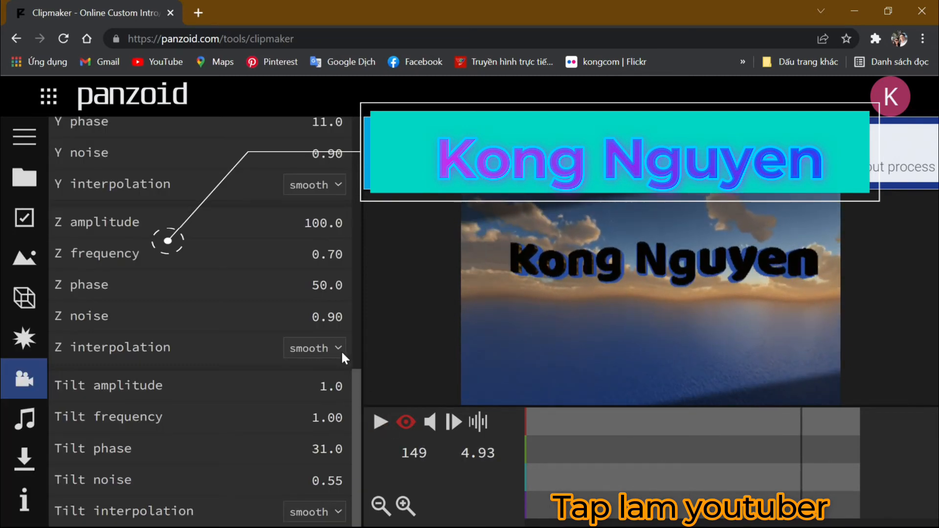
# - Set the camera shake's Z amplitude to 200.0 and preview the clip
pyautogui.click(357, 361)
pyautogui.moveTo(357, 381); pyautogui.dragTo(371, 521)
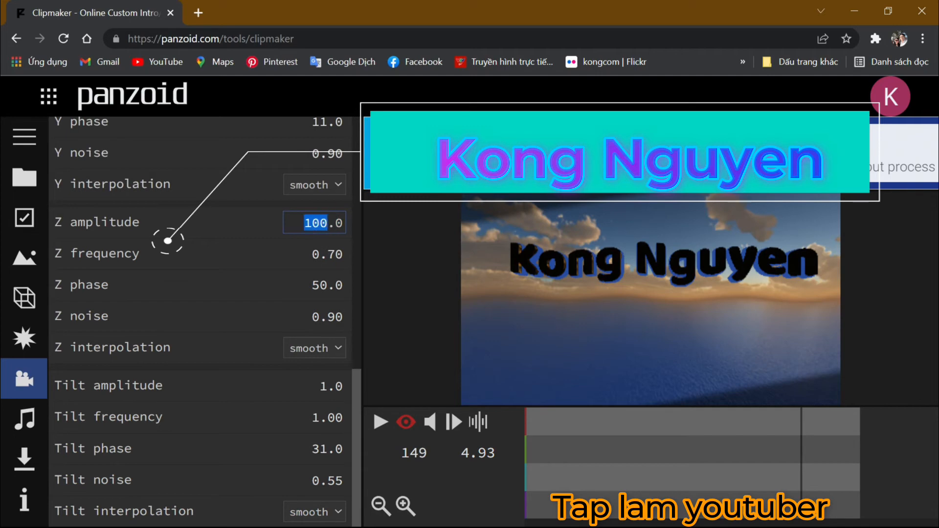
pyautogui.write('200')
pyautogui.press('Return')
pyautogui.click(381, 423)
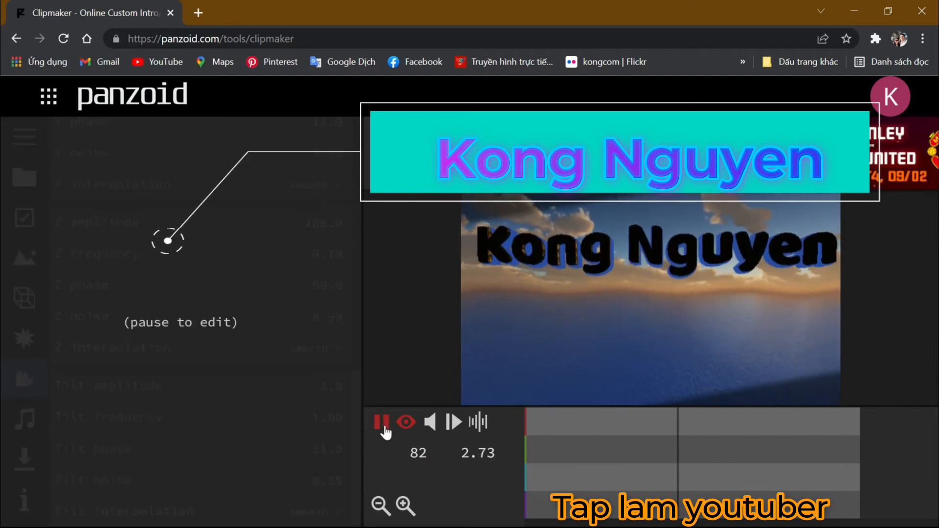
pyautogui.click(382, 424)
# - Set the camera shake's Tilt amplitude to 2.0, leaving Tilt interpolation on smooth, and preview the clip
pyautogui.click(333, 510)
pyautogui.click(321, 478)
pyautogui.click(337, 513)
pyautogui.click(311, 492)
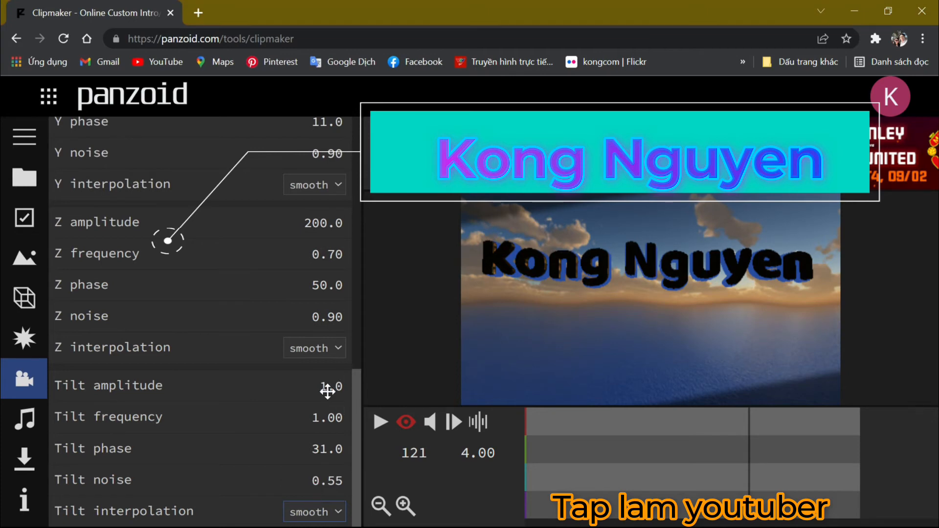
pyautogui.click(381, 423)
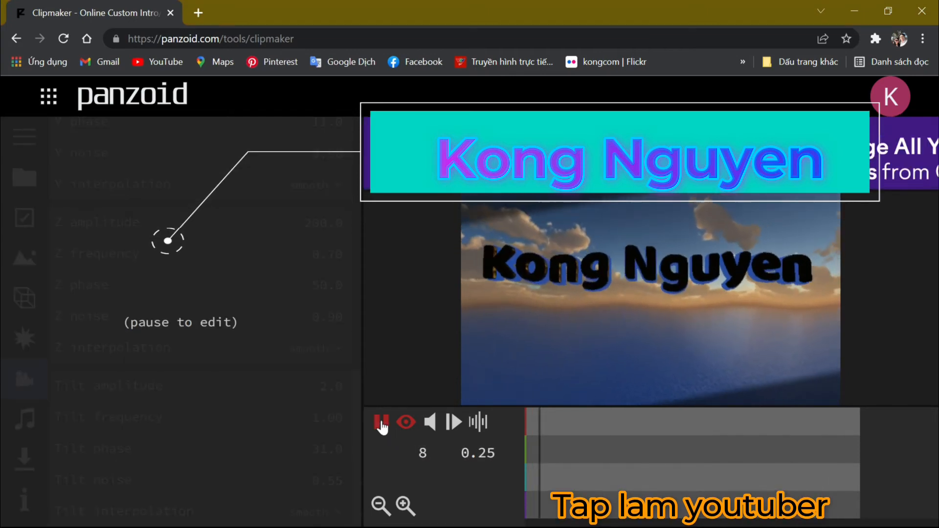
pyautogui.click(382, 423)
# - Set the camera shake's Tilt frequency to 4.00 and preview the clip
pyautogui.click(296, 418)
pyautogui.write('4')
pyautogui.click(381, 423)
pyautogui.click(380, 422)
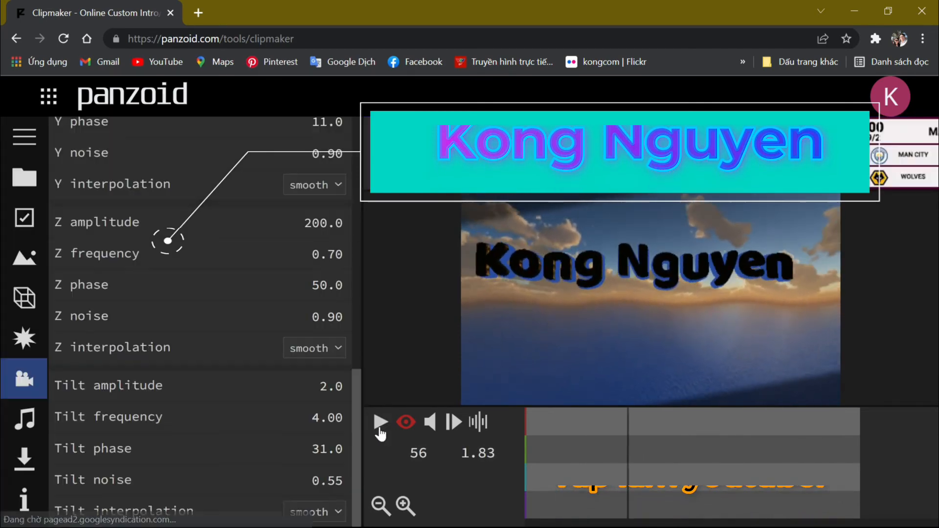
# - Set the camera shake's Tilt phase to 2.0 and preview the clip
pyautogui.doubleClick(319, 448)
pyautogui.write('2')
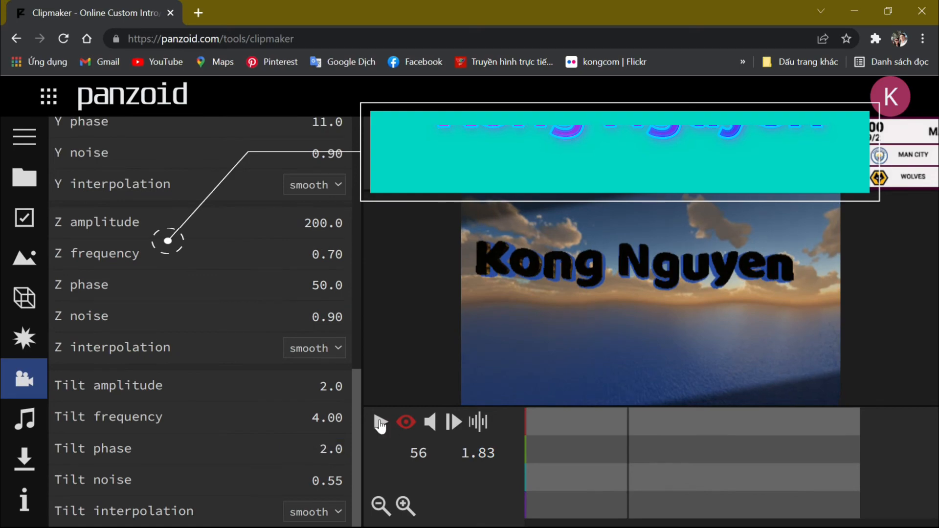
pyautogui.click(381, 423)
pyautogui.click(381, 422)
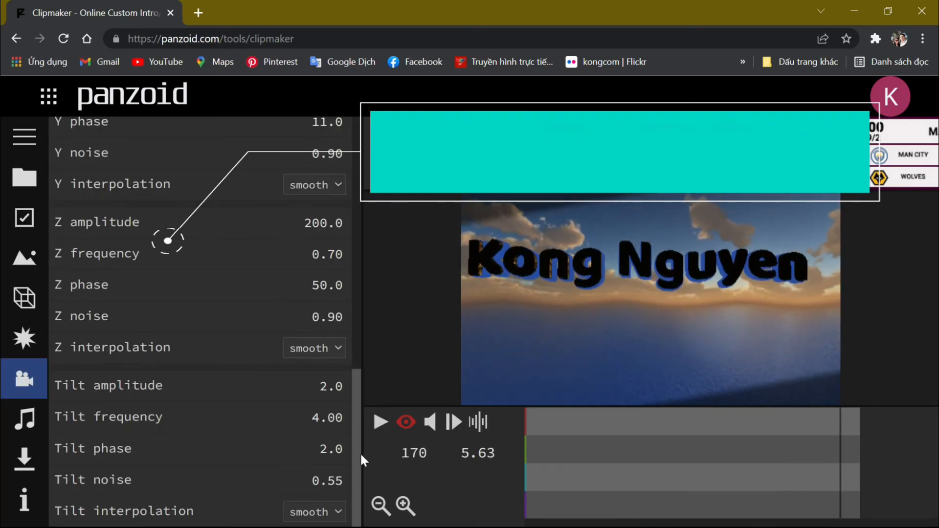
# - Hide the advanced shake settings, set the Shake speed to 1.00 and start previewing the clip
pyautogui.moveTo(358, 455); pyautogui.dragTo(345, 189)
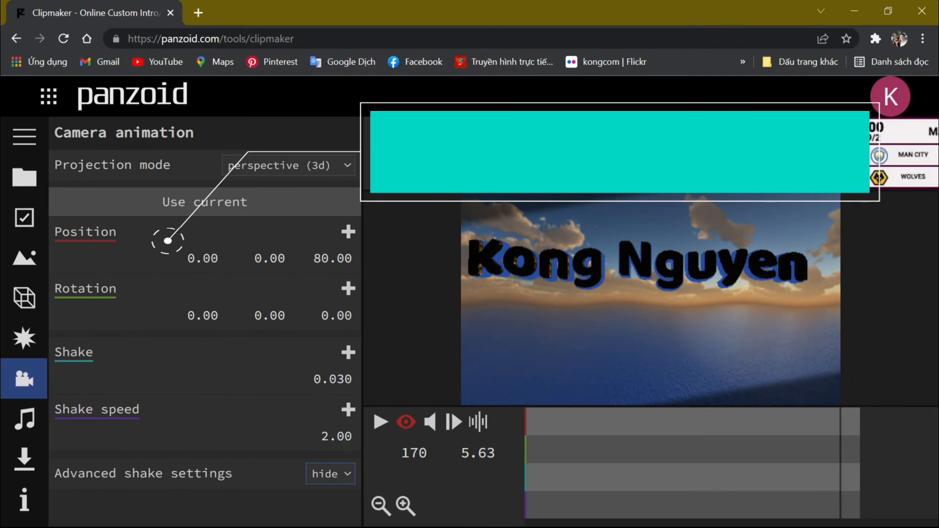
pyautogui.press('Return')
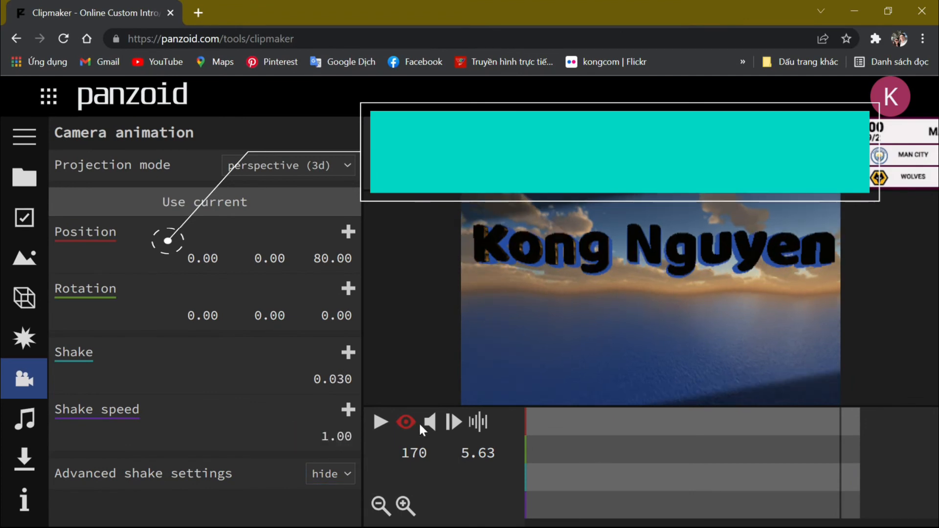
pyautogui.click(380, 422)
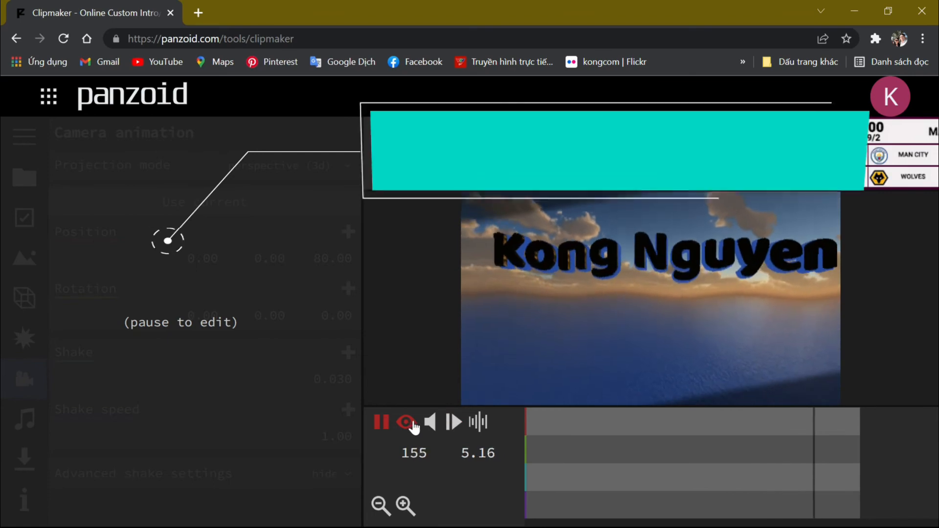
# - Compare the playing clip in the free scene view and the camera view, ending paused in the camera view
pyautogui.click(410, 422)
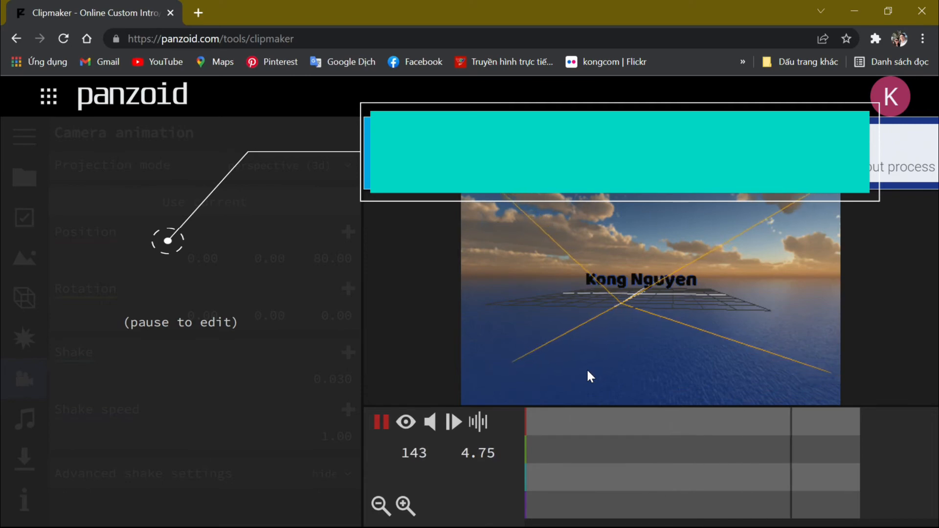
pyautogui.click(407, 423)
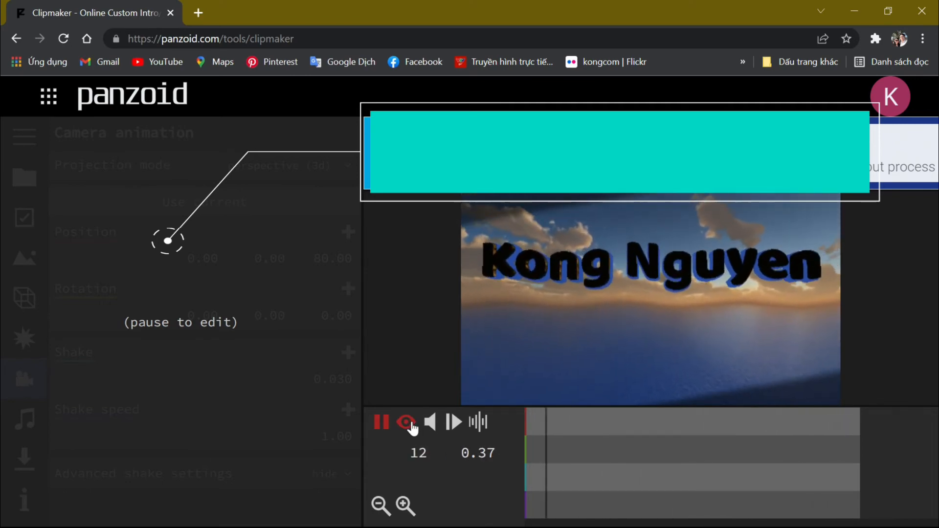
pyautogui.click(410, 423)
pyautogui.click(410, 423)
pyautogui.click(411, 423)
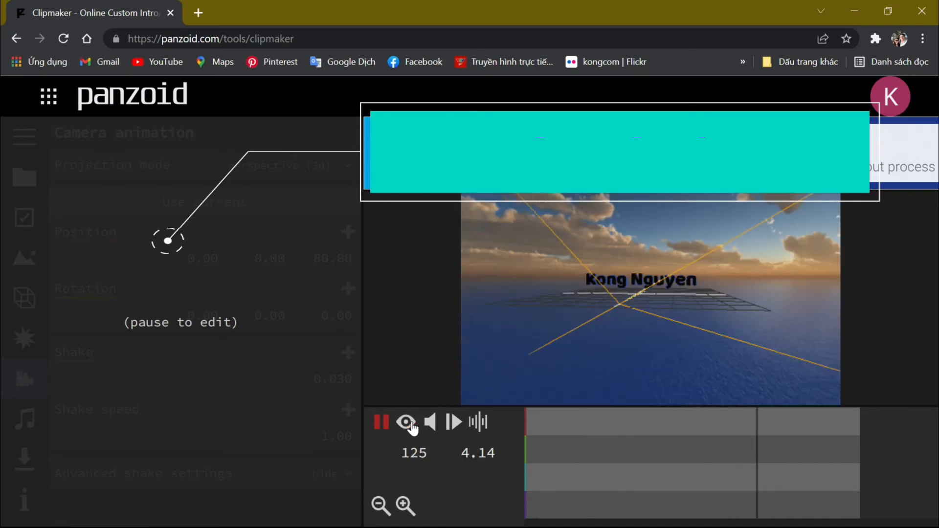
pyautogui.click(382, 423)
pyautogui.click(407, 421)
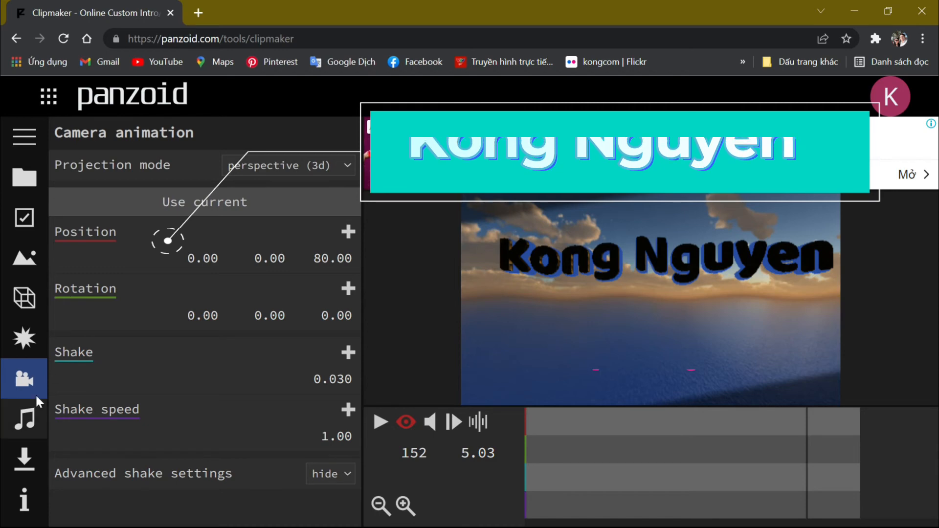
# - Try the orthographic (2d) projection mode and preview the clip in both the free scene view and the camera view
pyautogui.click(346, 164)
pyautogui.click(316, 199)
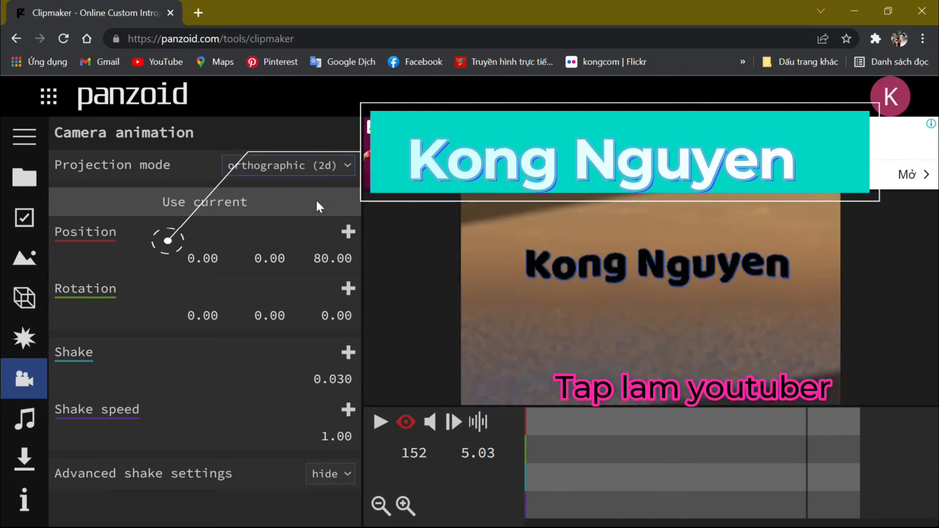
pyautogui.click(405, 422)
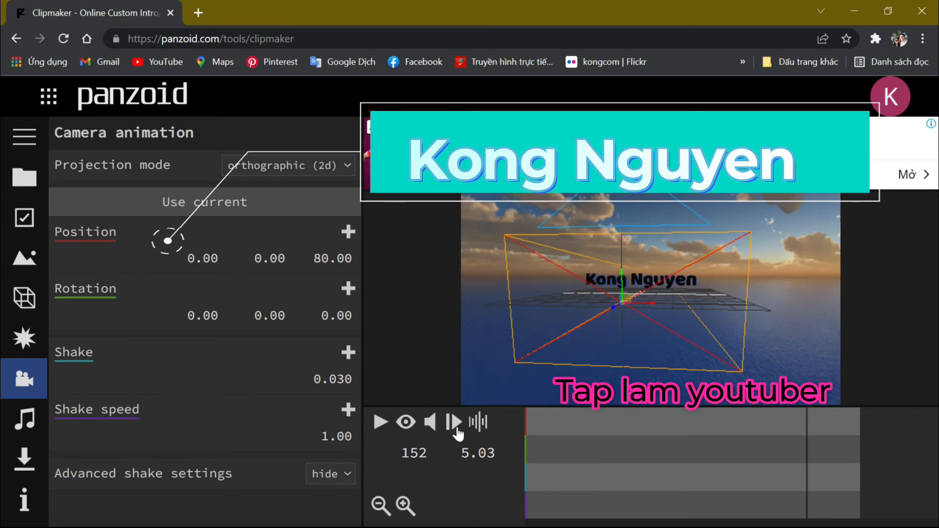
pyautogui.click(381, 423)
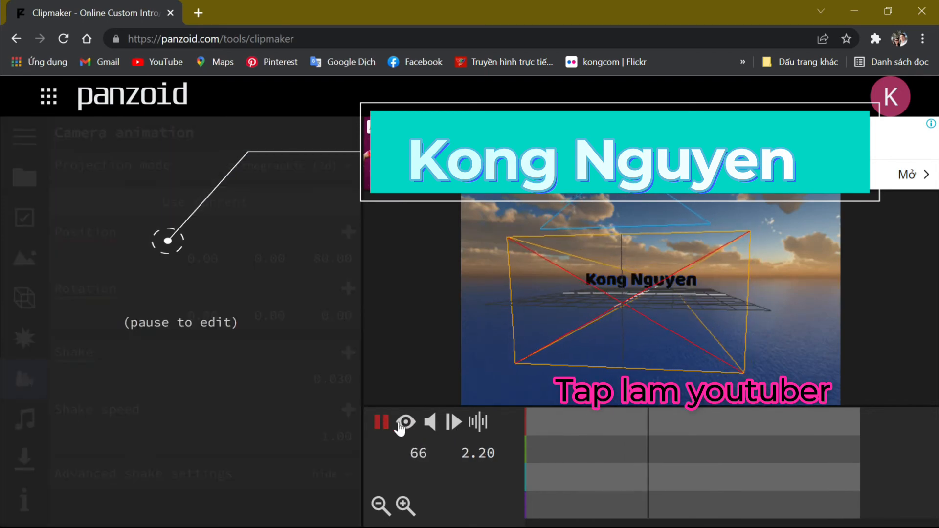
pyautogui.click(405, 423)
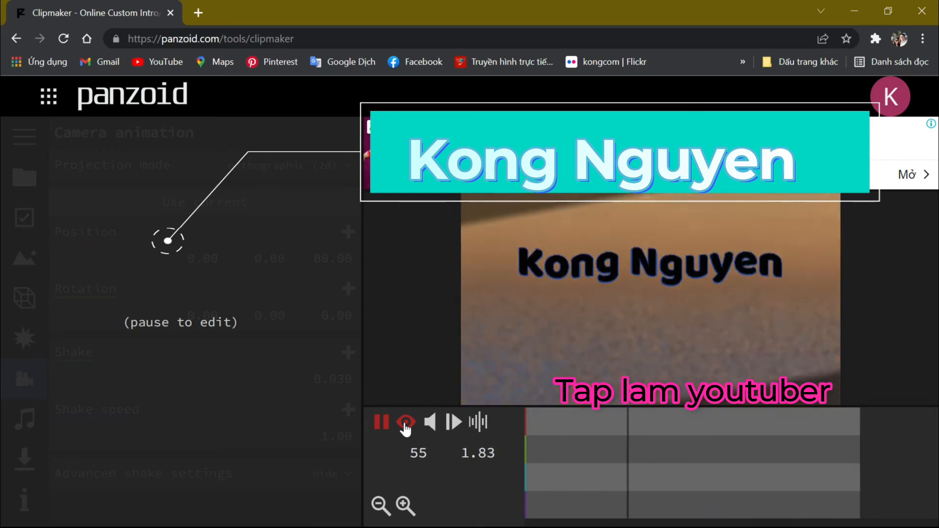
pyautogui.click(405, 423)
pyautogui.click(381, 421)
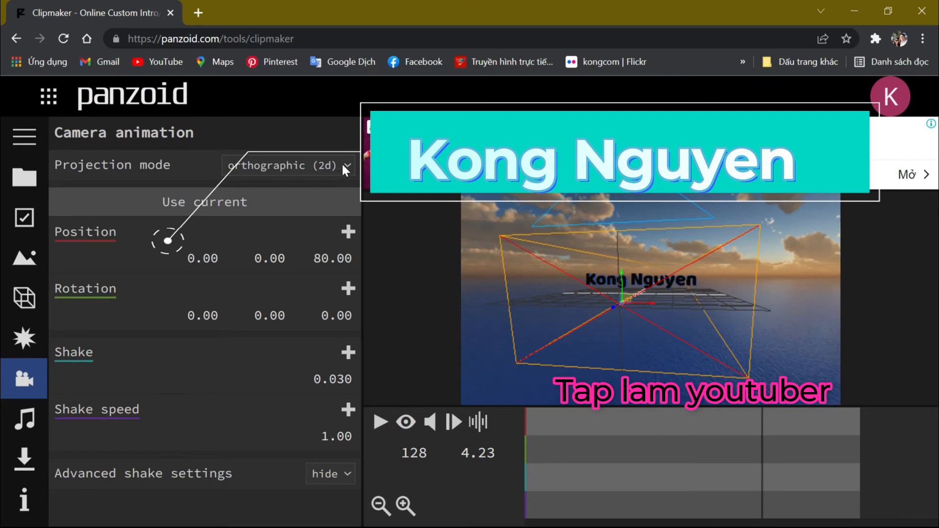
# - Return the projection mode to perspective (3d) and preview the keyframed camera rotation
pyautogui.click(381, 423)
pyautogui.click(381, 422)
pyautogui.click(381, 422)
pyautogui.click(381, 424)
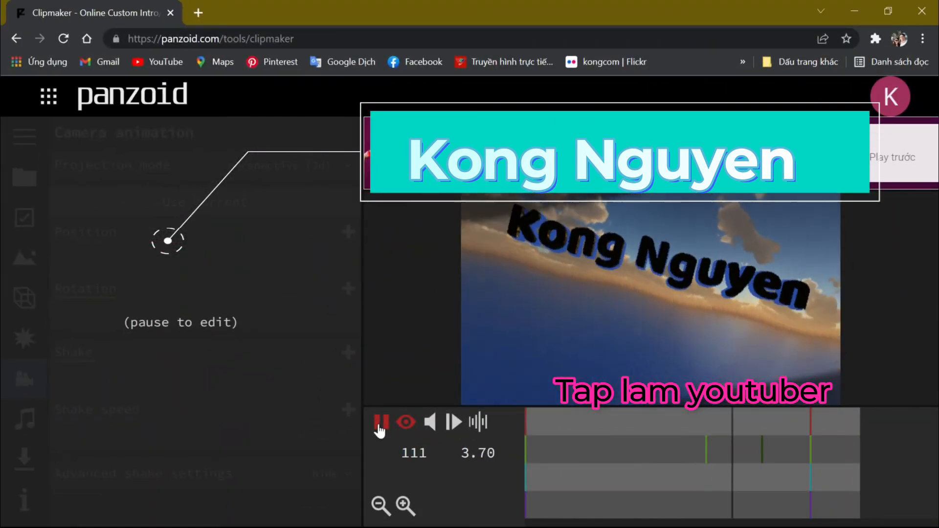
pyautogui.click(381, 424)
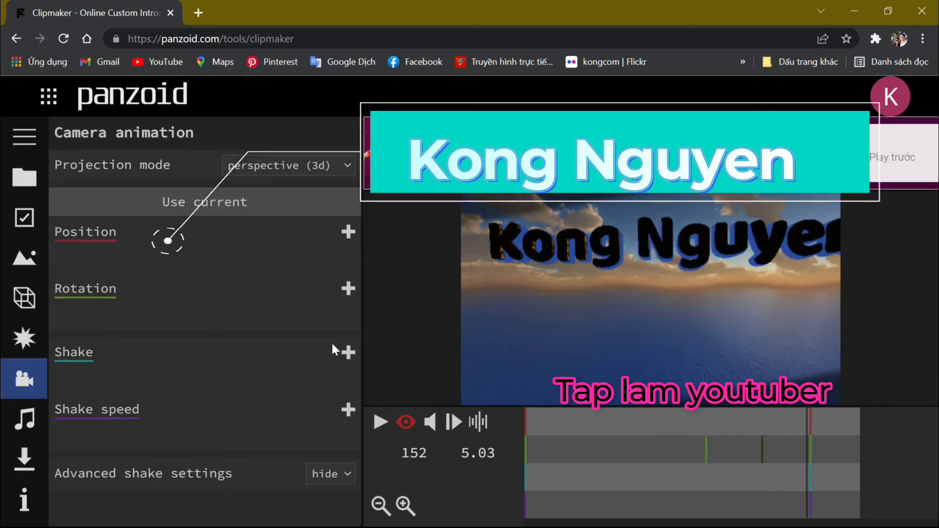
# - Examine the camera's rotation keyframe at frame 128 and play the clip to check the spin
pyautogui.click(762, 448)
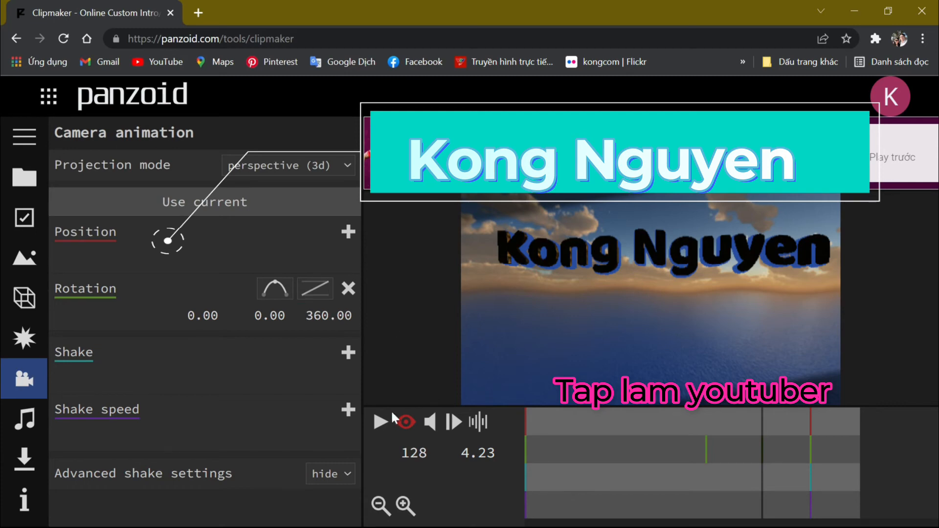
pyautogui.click(381, 422)
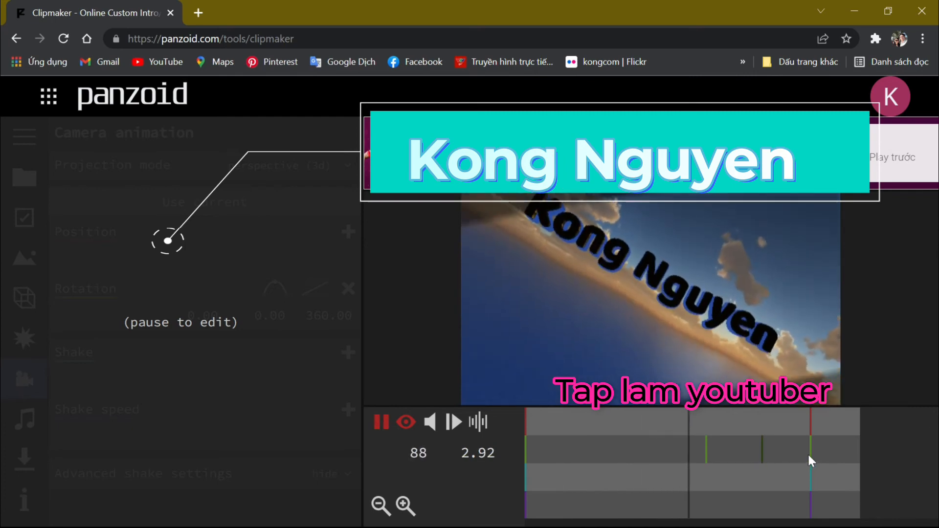
pyautogui.click(808, 455)
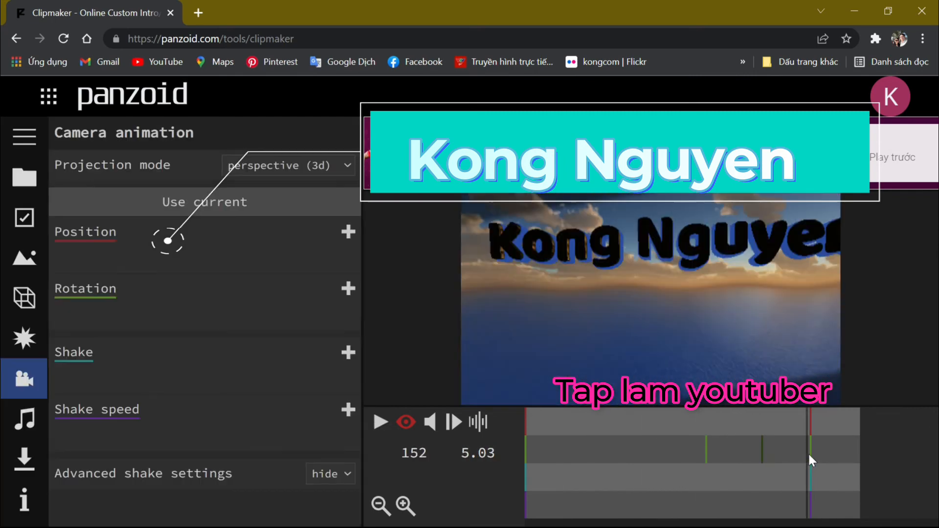
# - Set the Z rotation of the camera keyframe at frame 154 to 350.00 after trying 360, and preview the clip
pyautogui.click(811, 453)
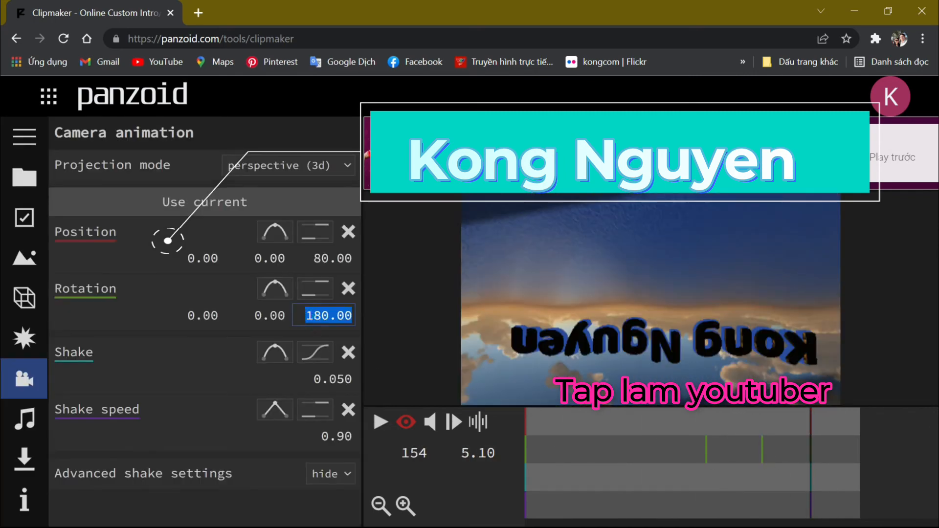
pyautogui.write('36')
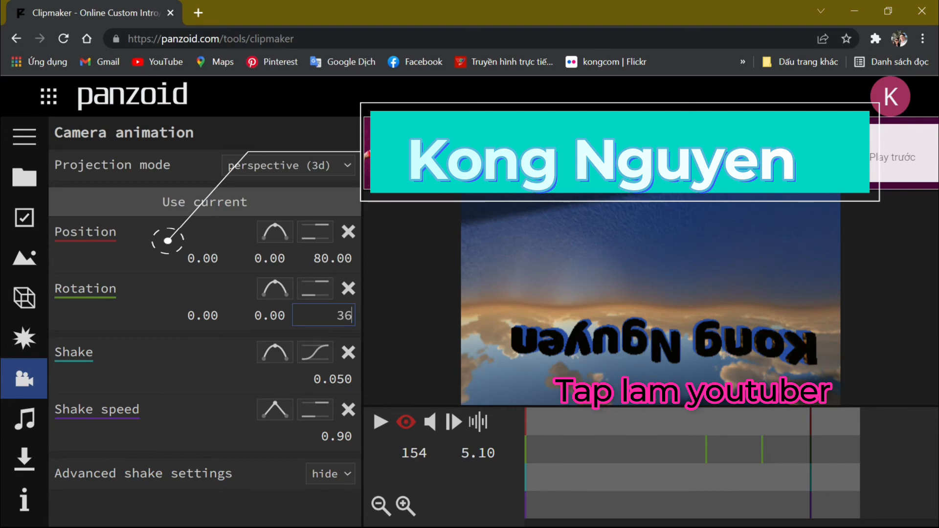
pyautogui.write('0')
pyautogui.press('Return')
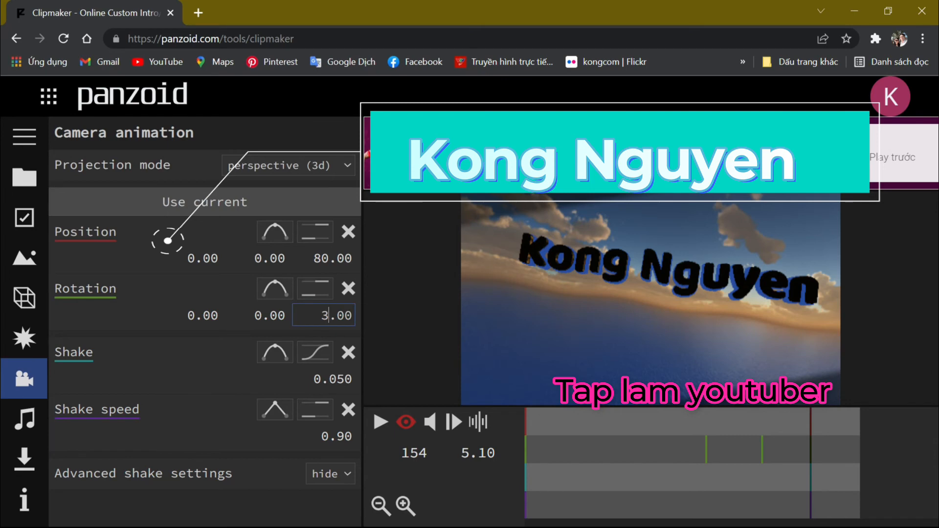
pyautogui.press('Return')
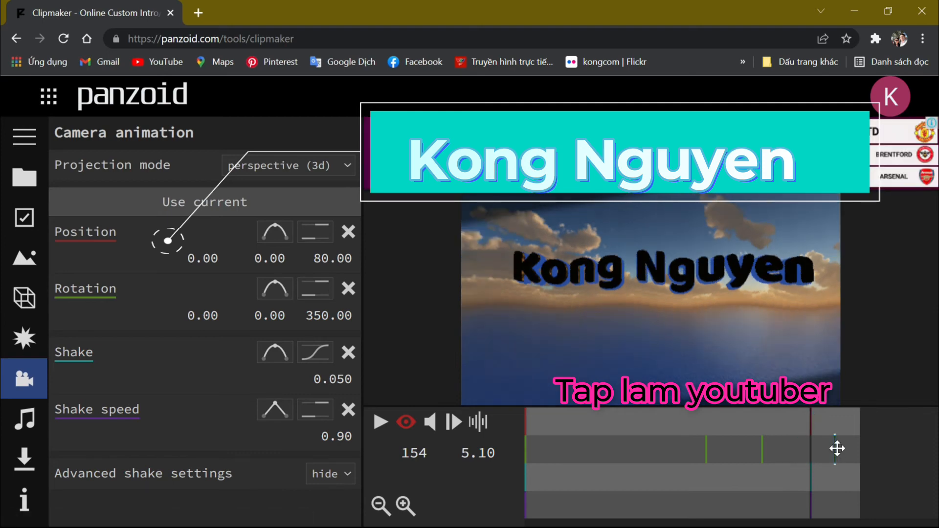
pyautogui.click(382, 423)
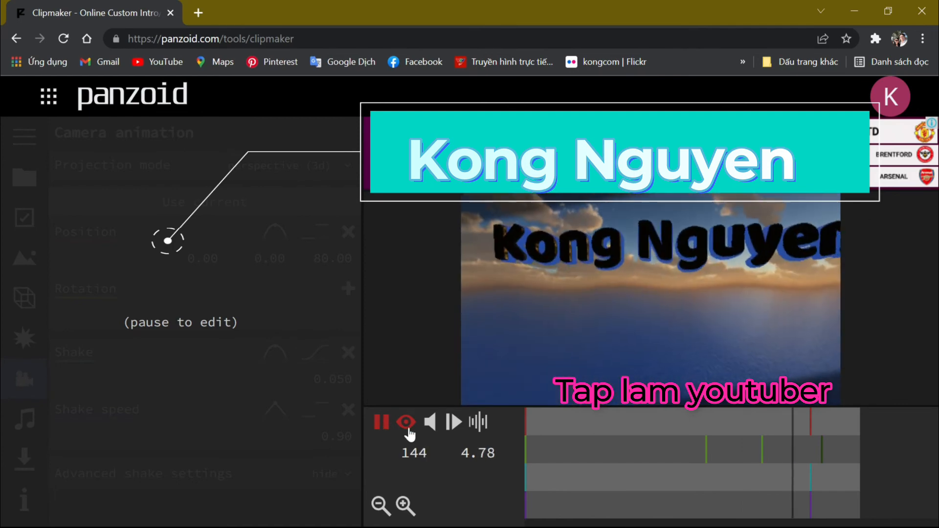
pyautogui.click(382, 424)
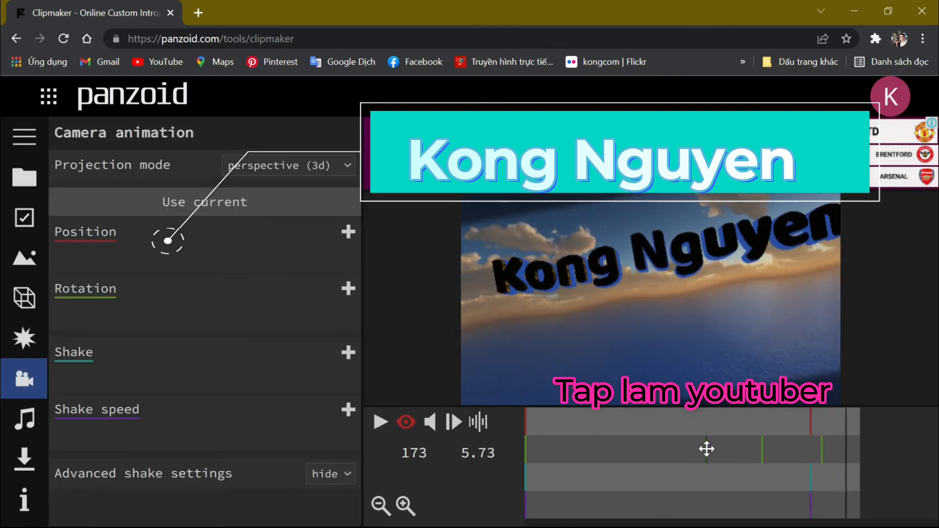
# - Move the camera's Position, Shake and Shake speed keyframes to the end of the clip and preview it
pyautogui.click(707, 449)
pyautogui.click(761, 453)
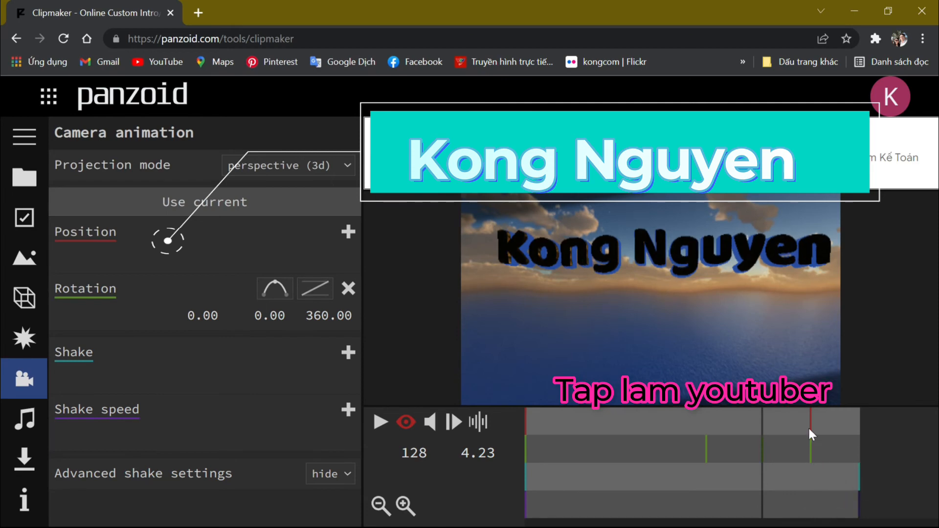
pyautogui.click(380, 423)
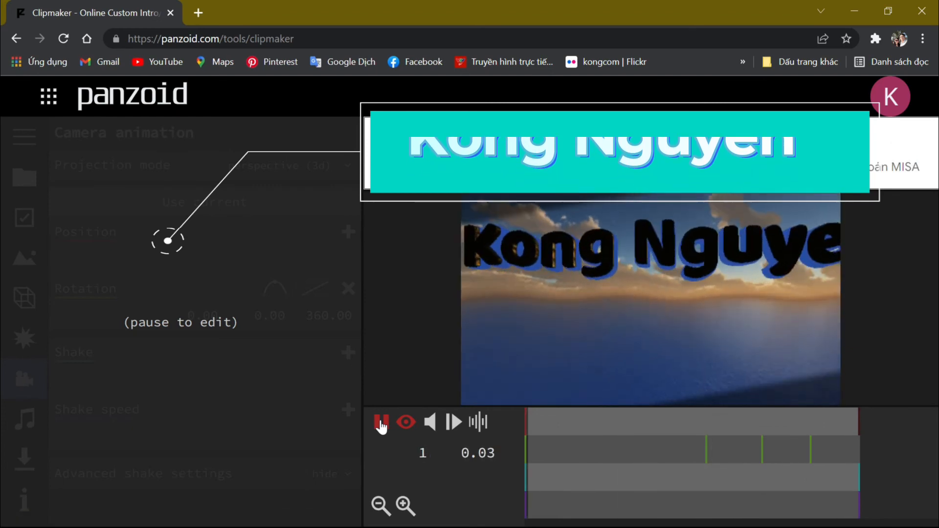
# - Set the transition of the camera's Rotation keyframe at frame 155 to the straight-line option and play the clip
pyautogui.click(811, 447)
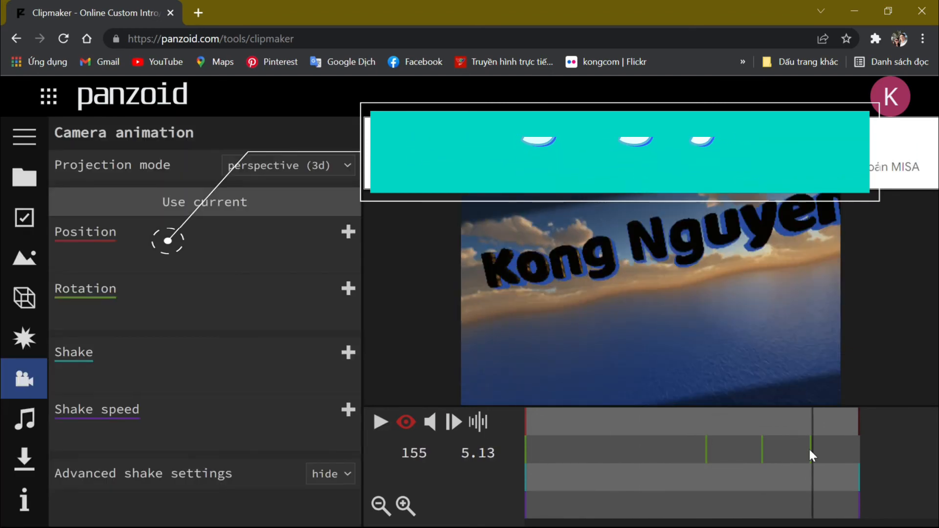
pyautogui.click(809, 448)
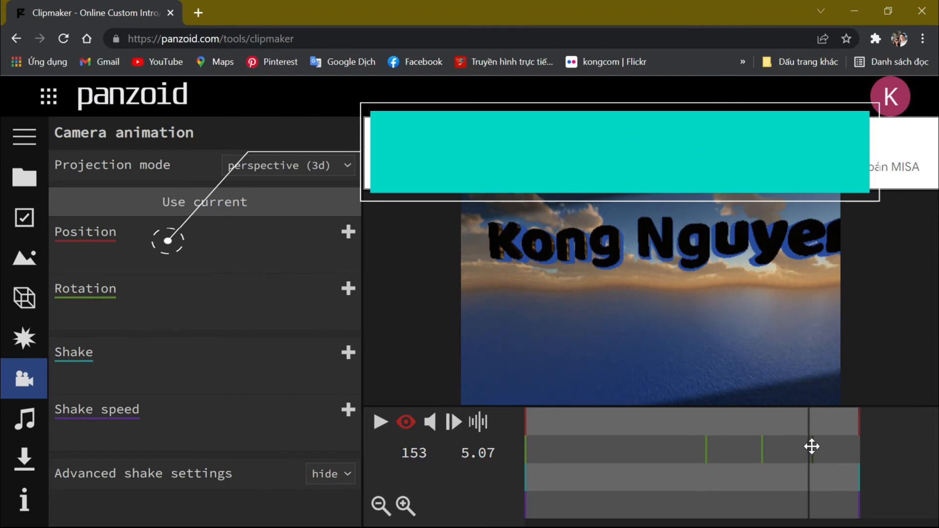
pyautogui.click(812, 446)
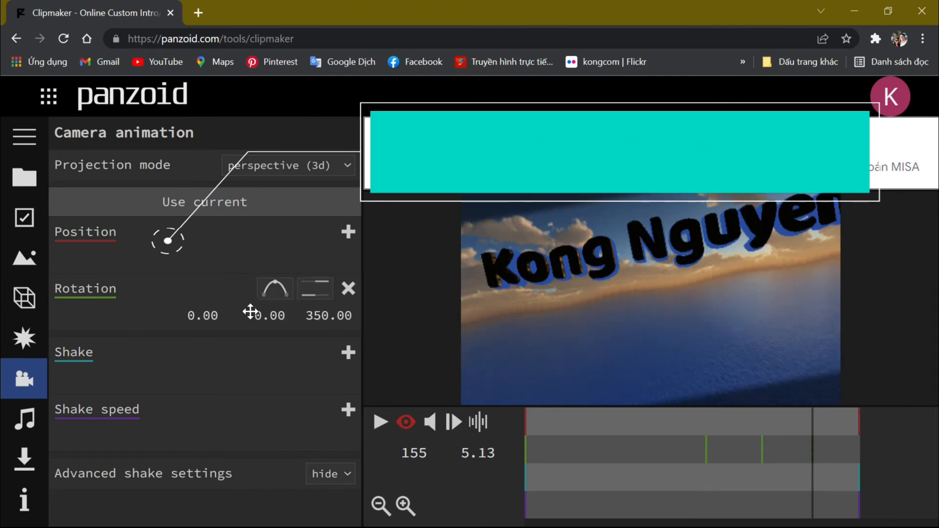
pyautogui.click(316, 299)
pyautogui.click(325, 152)
pyautogui.click(381, 424)
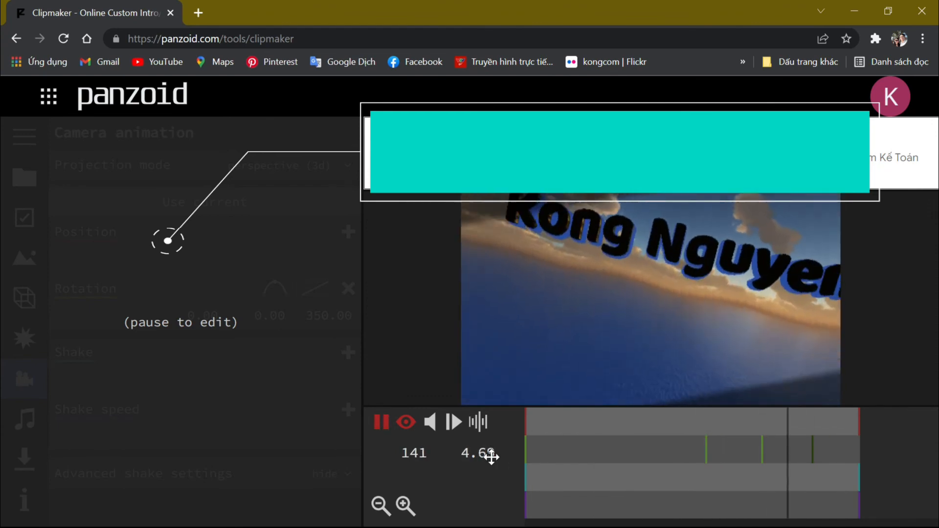
# - Compare the playing clip with the render preview off and on, and pause playback with the preview off
pyautogui.click(412, 425)
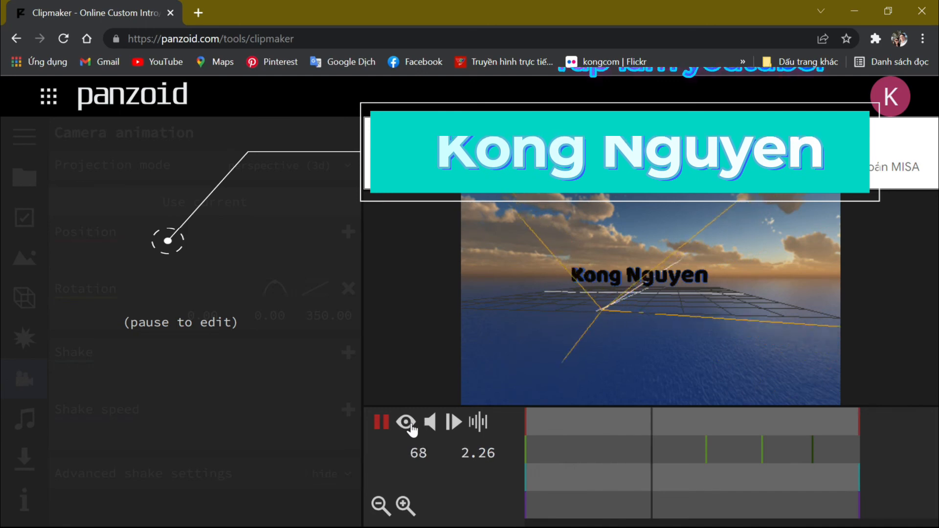
pyautogui.click(413, 428)
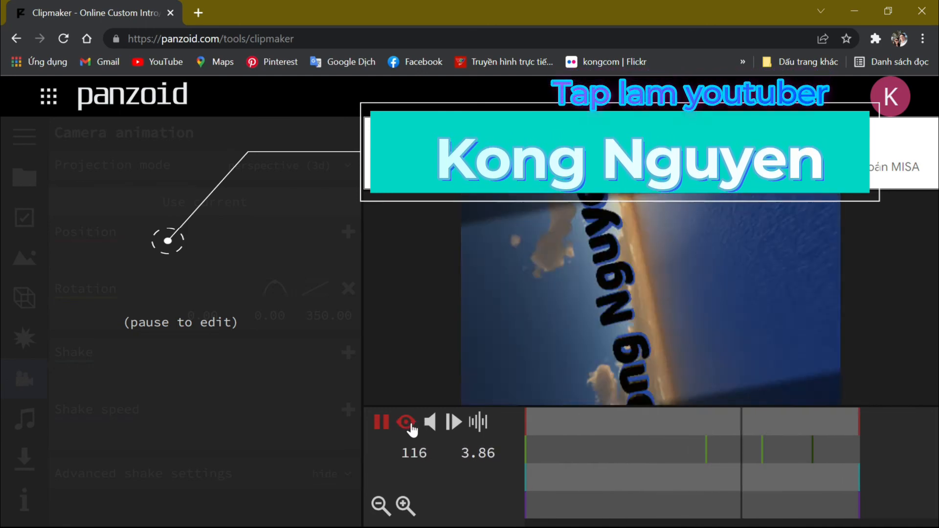
pyautogui.click(413, 428)
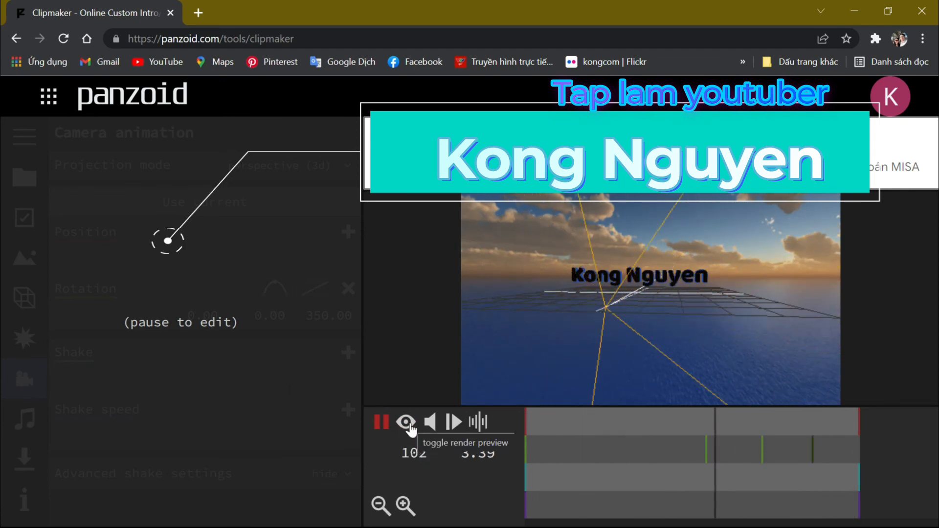
pyautogui.click(382, 423)
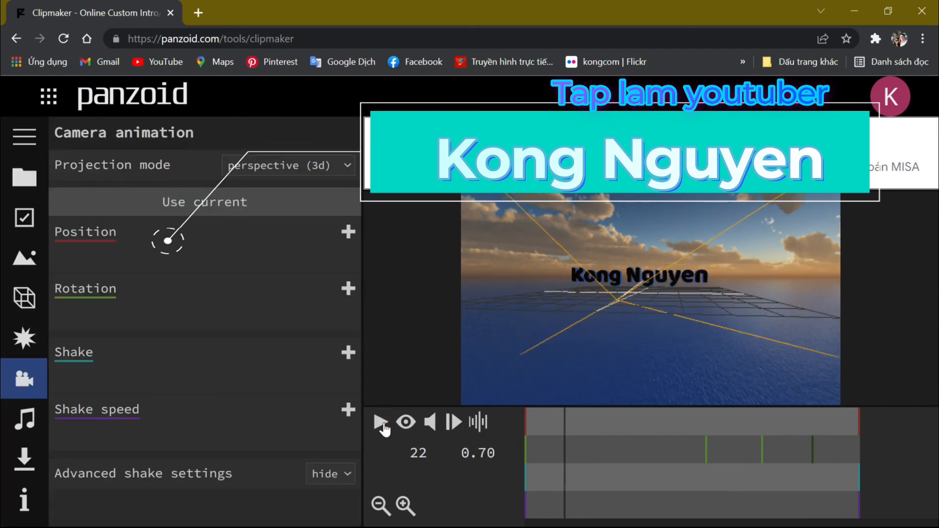
# - Load Carol_of_the_Bells from the nhạc dance folder inside nhac nen on WINSETUP (E:) as the audio track, and preview the clip
pyautogui.click(25, 419)
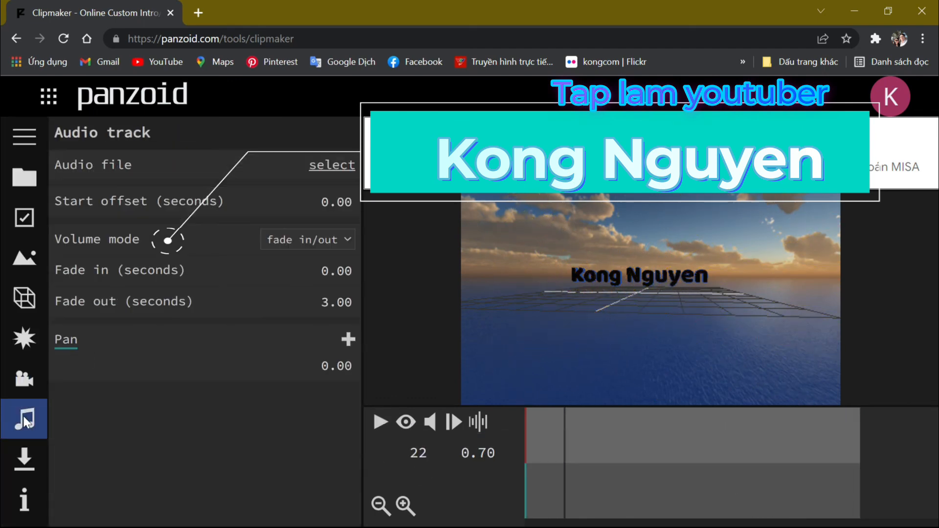
pyautogui.click(326, 168)
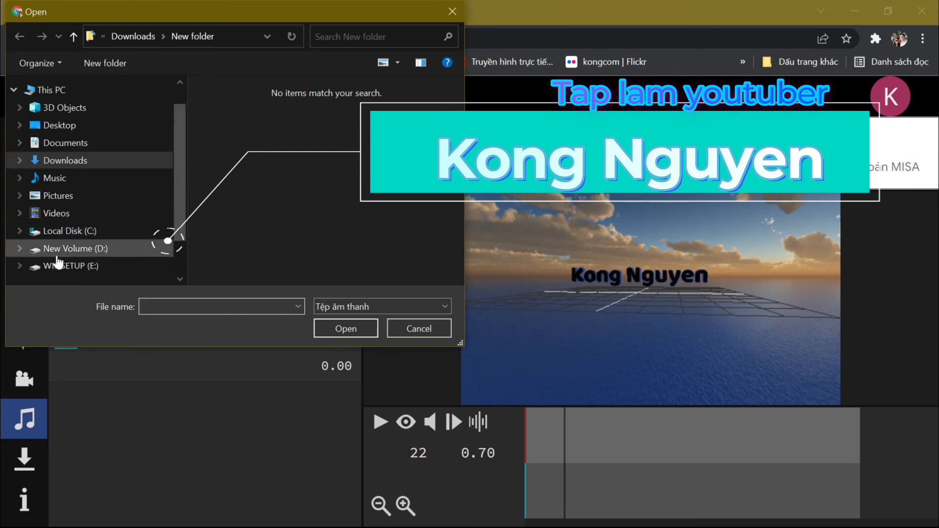
pyautogui.click(57, 266)
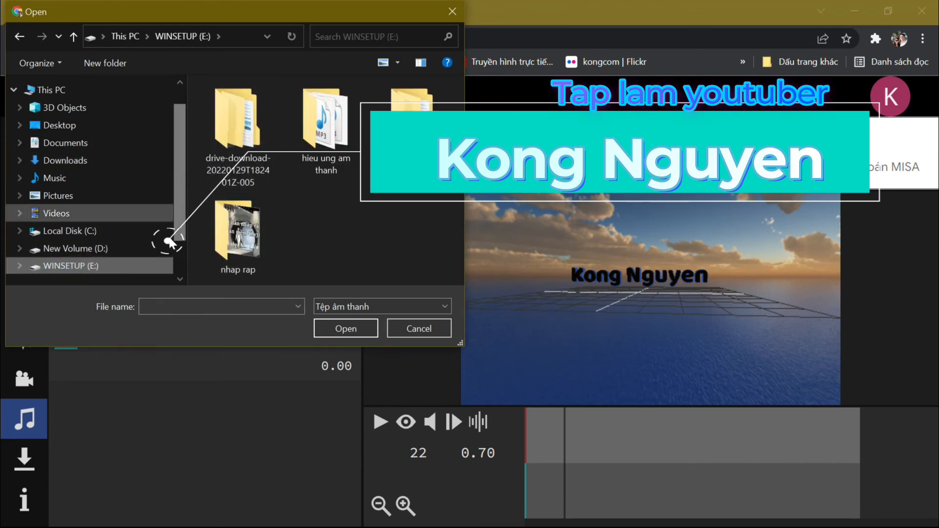
pyautogui.doubleClick(308, 151)
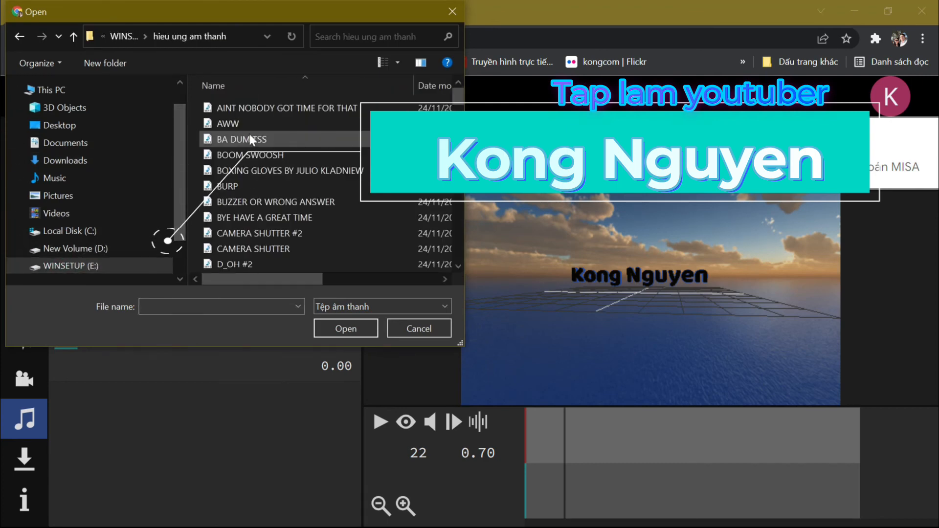
pyautogui.click(75, 35)
pyautogui.doubleClick(234, 106)
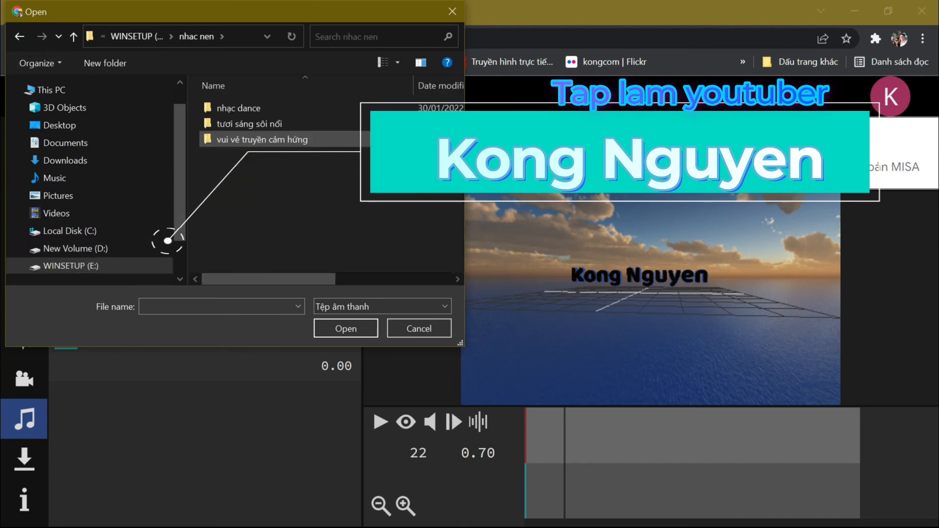
pyautogui.doubleClick(244, 113)
pyautogui.click(240, 171)
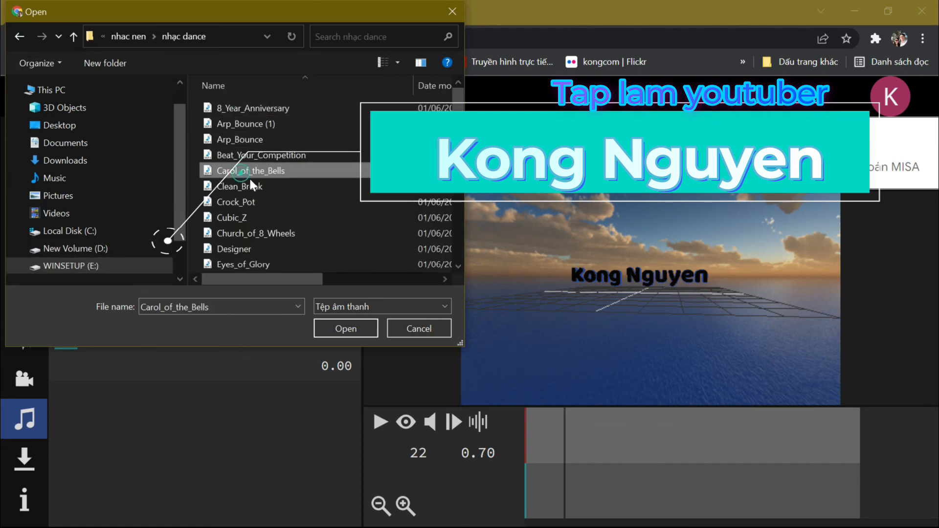
pyautogui.click(351, 333)
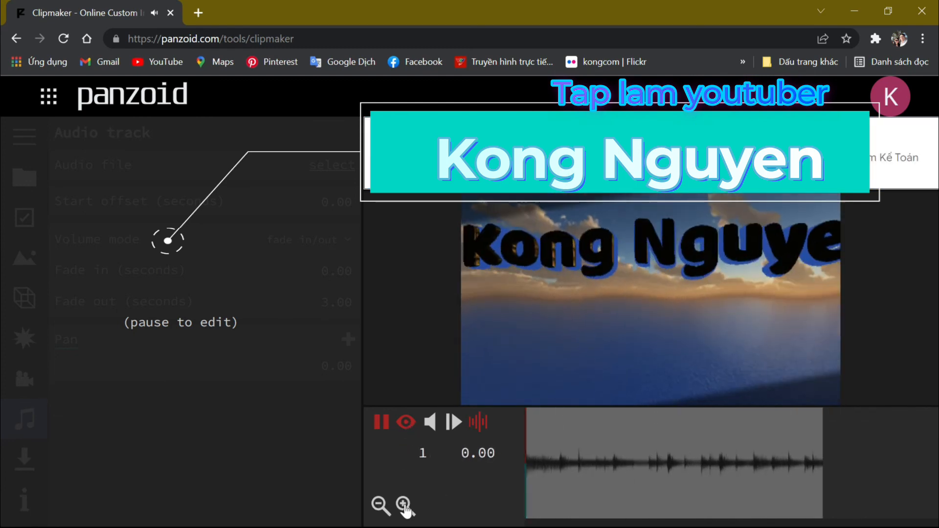
pyautogui.click(381, 423)
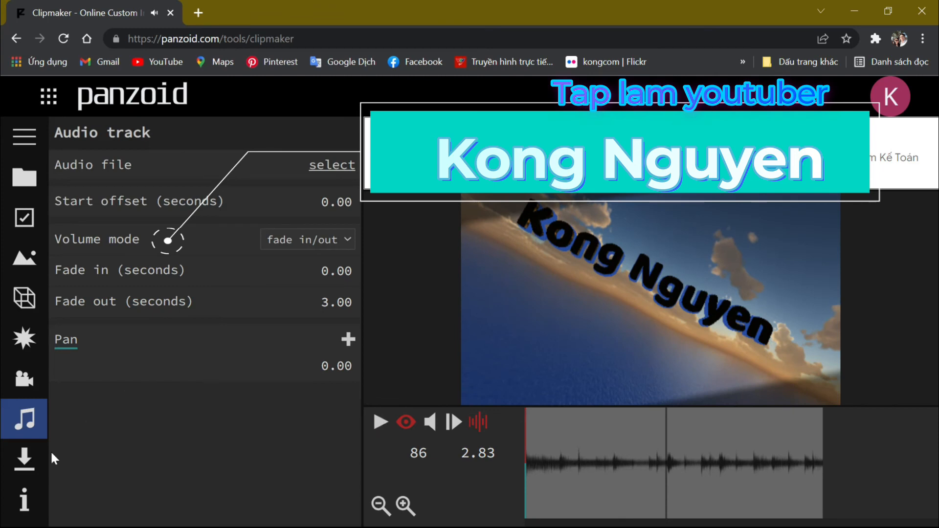
# - Set both the audio track's fade in and fade out to 2.00 seconds, keeping the fade in/out volume mode
pyautogui.click(347, 243)
pyautogui.click(347, 243)
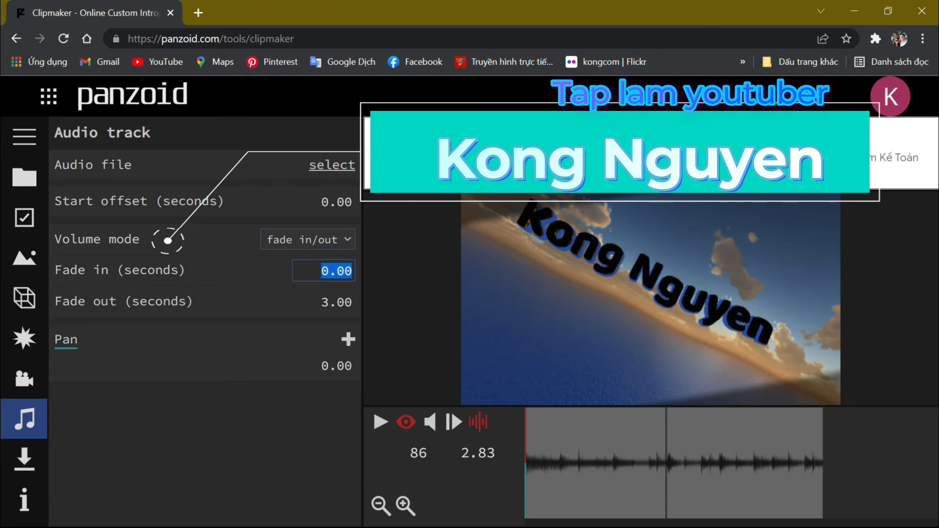
pyautogui.doubleClick(328, 302)
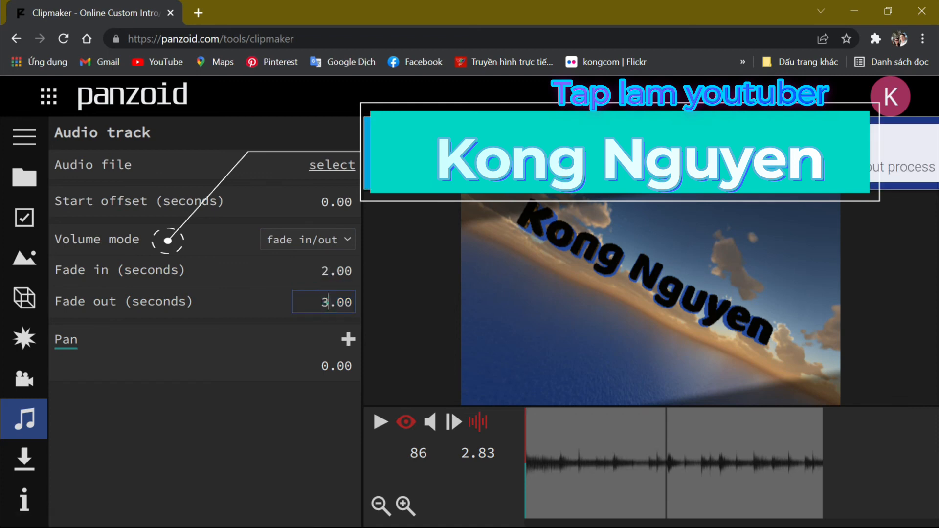
pyautogui.click(327, 330)
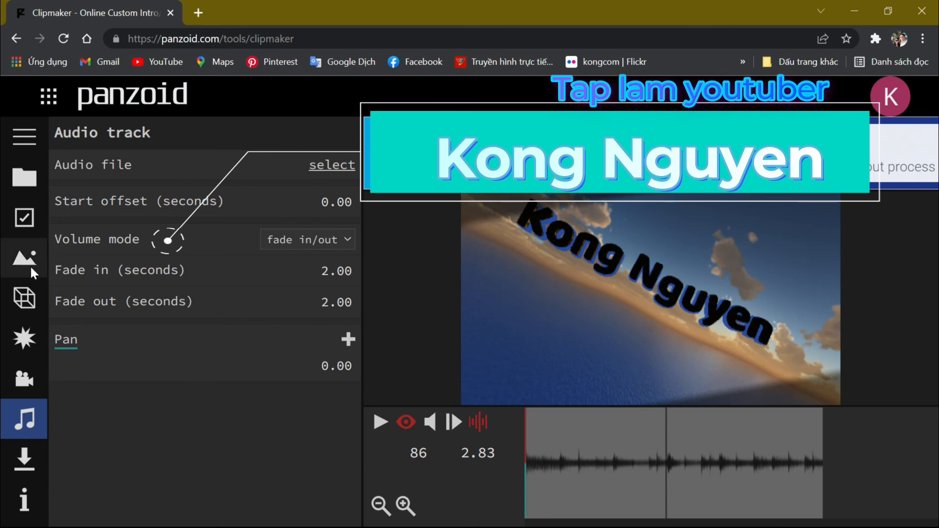
# - Render the clip to a video and view the finished file in a maximized media player window
pyautogui.click(23, 461)
pyautogui.click(183, 233)
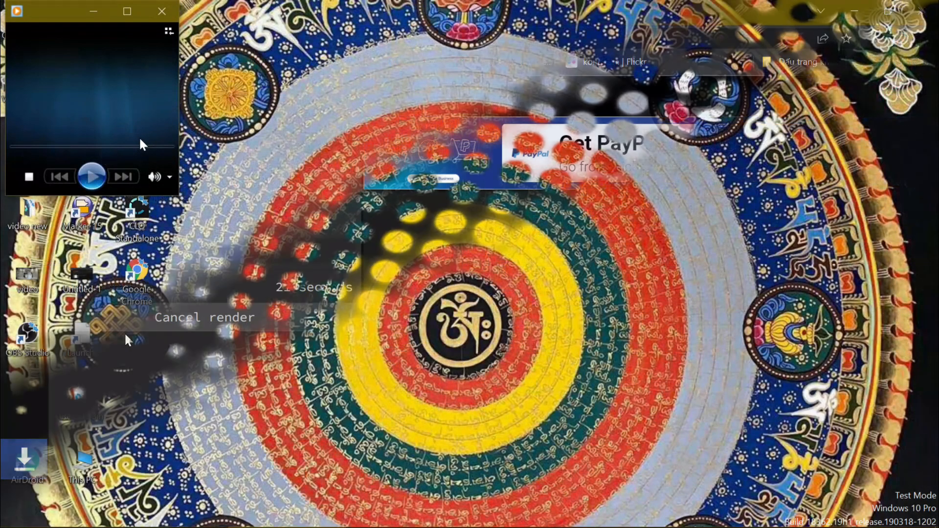
pyautogui.click(131, 12)
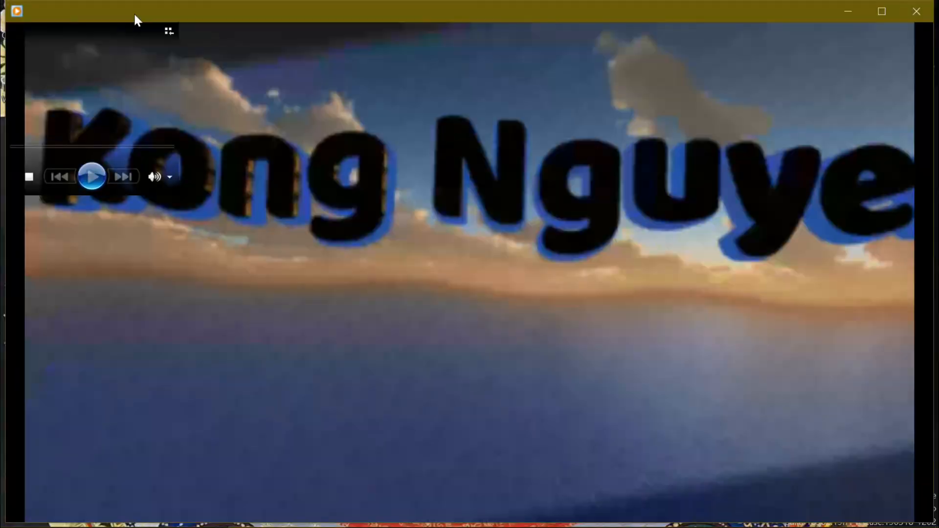